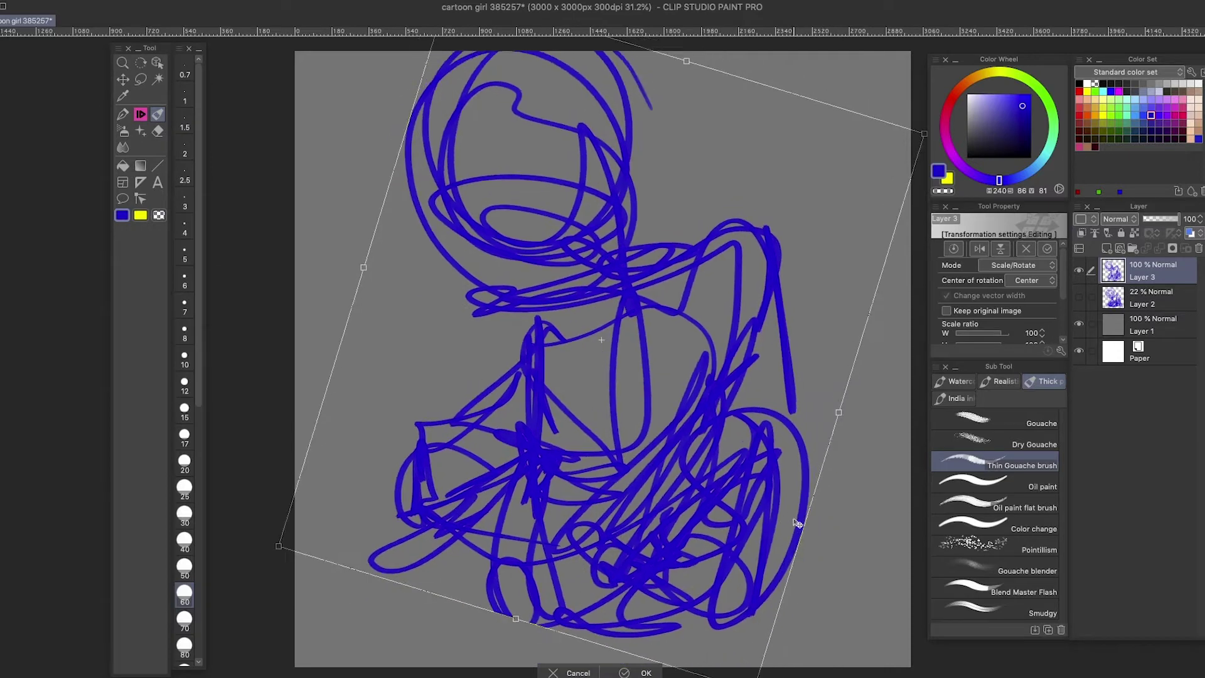
pyautogui.press('Return')
pyautogui.click(1079, 271)
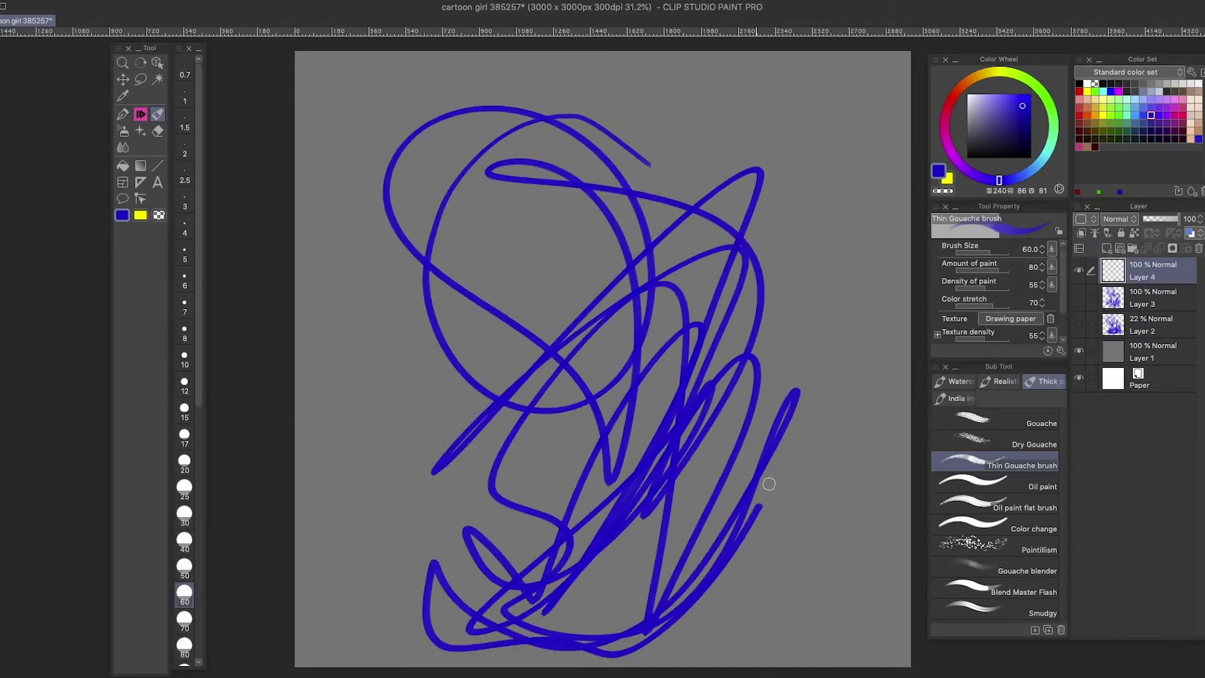
pyautogui.moveTo(769, 484)
pyautogui.mouseDown()
pyautogui.moveTo(863, 310)
pyautogui.moveTo(815, 521)
pyautogui.mouseUp()
pyautogui.click(1107, 249)
pyautogui.moveTo(839, 451)
pyautogui.mouseDown()
pyautogui.moveTo(747, 560)
pyautogui.moveTo(540, 602)
pyautogui.moveTo(780, 317)
pyautogui.moveTo(842, 359)
pyautogui.moveTo(766, 597)
pyautogui.moveTo(691, 264)
pyautogui.moveTo(464, 439)
pyautogui.mouseUp()
pyautogui.hotkey('ctrl', 'z')
pyautogui.press('Delete')
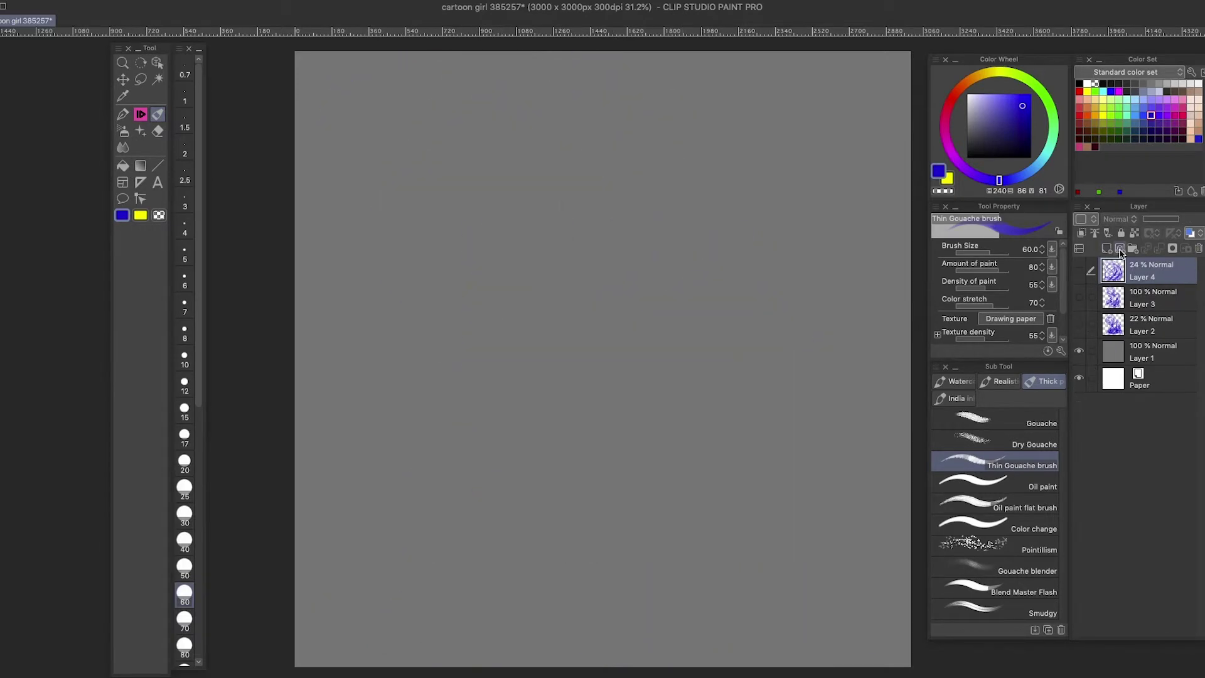
pyautogui.moveTo(440, 251)
pyautogui.mouseDown()
pyautogui.moveTo(767, 237)
pyautogui.moveTo(727, 565)
pyautogui.mouseUp()
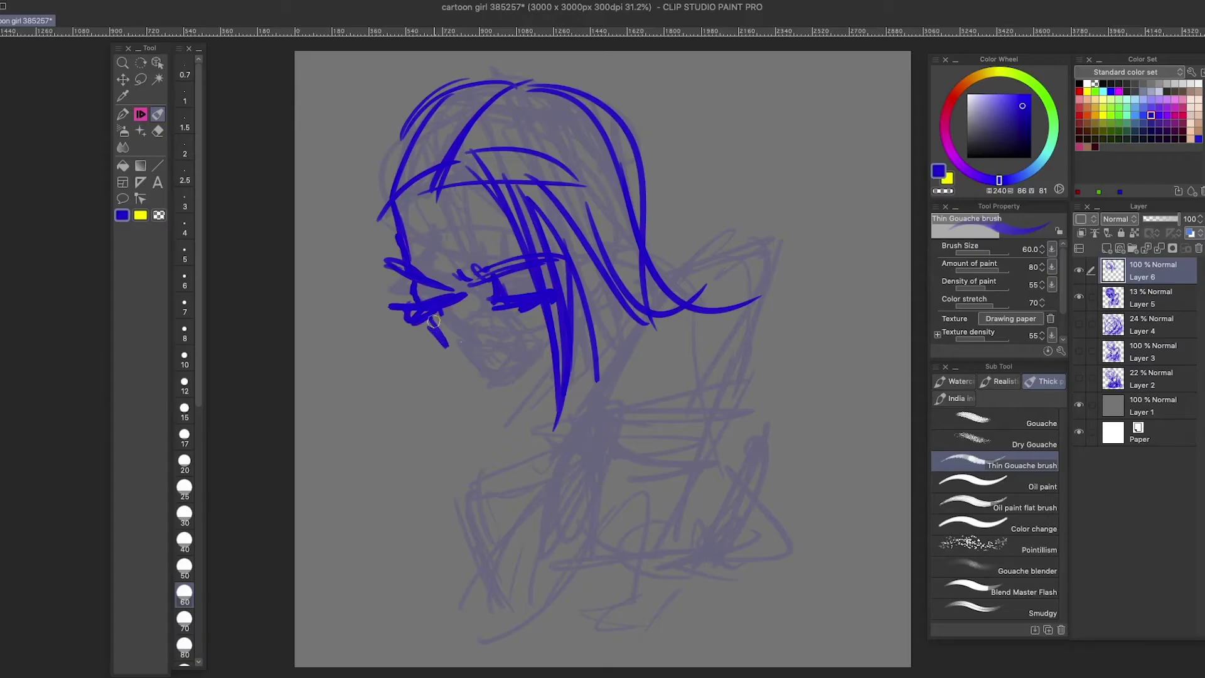
pyautogui.moveTo(440, 346)
pyautogui.mouseDown()
pyautogui.moveTo(507, 344)
pyautogui.moveTo(521, 408)
pyautogui.moveTo(664, 210)
pyautogui.mouseUp()
pyautogui.moveTo(433, 252); pyautogui.dragTo(344, 327)
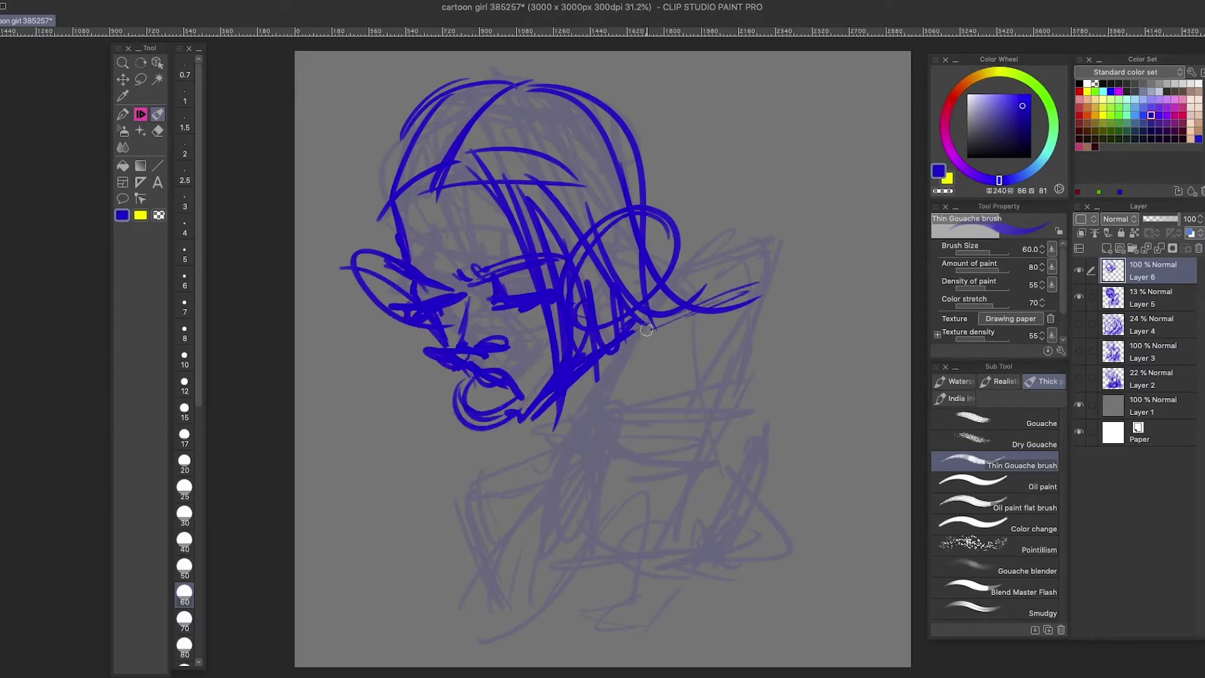
pyautogui.moveTo(772, 314); pyautogui.dragTo(468, 562)
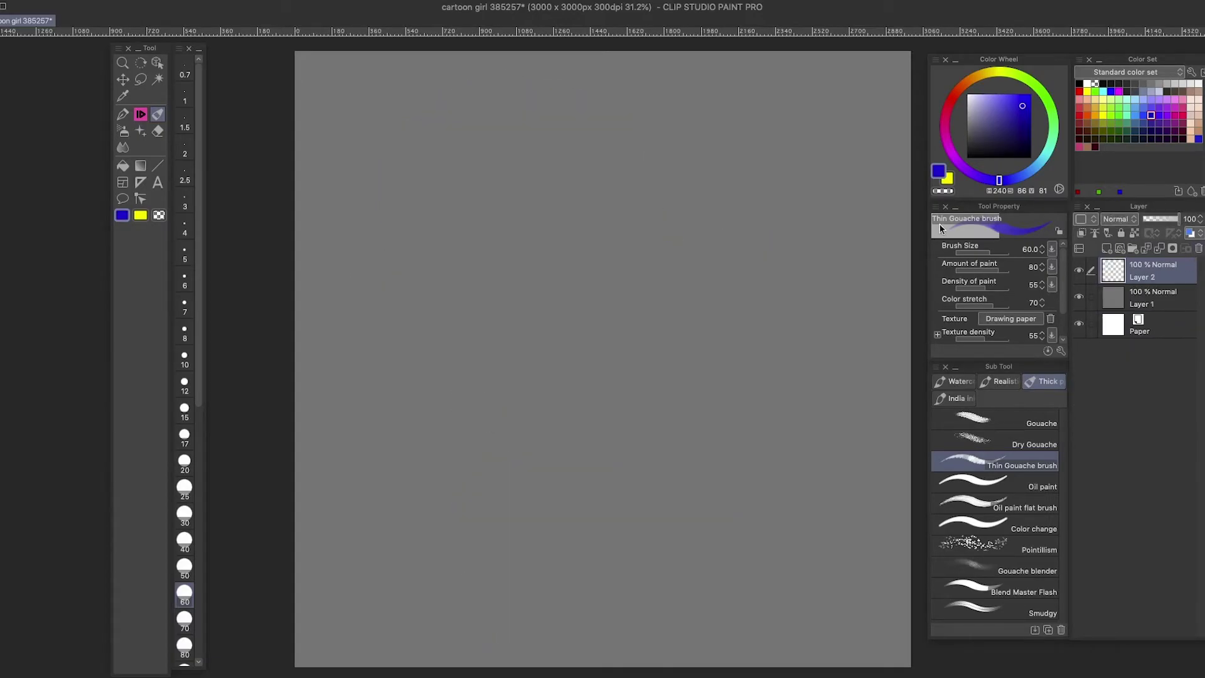
# - Rough in the figure's pose in blue with head ovals, a leaning torso, shoulders and both bent arms
pyautogui.moveTo(433, 107)
pyautogui.mouseDown()
pyautogui.moveTo(726, 258)
pyautogui.moveTo(546, 412)
pyautogui.mouseUp()
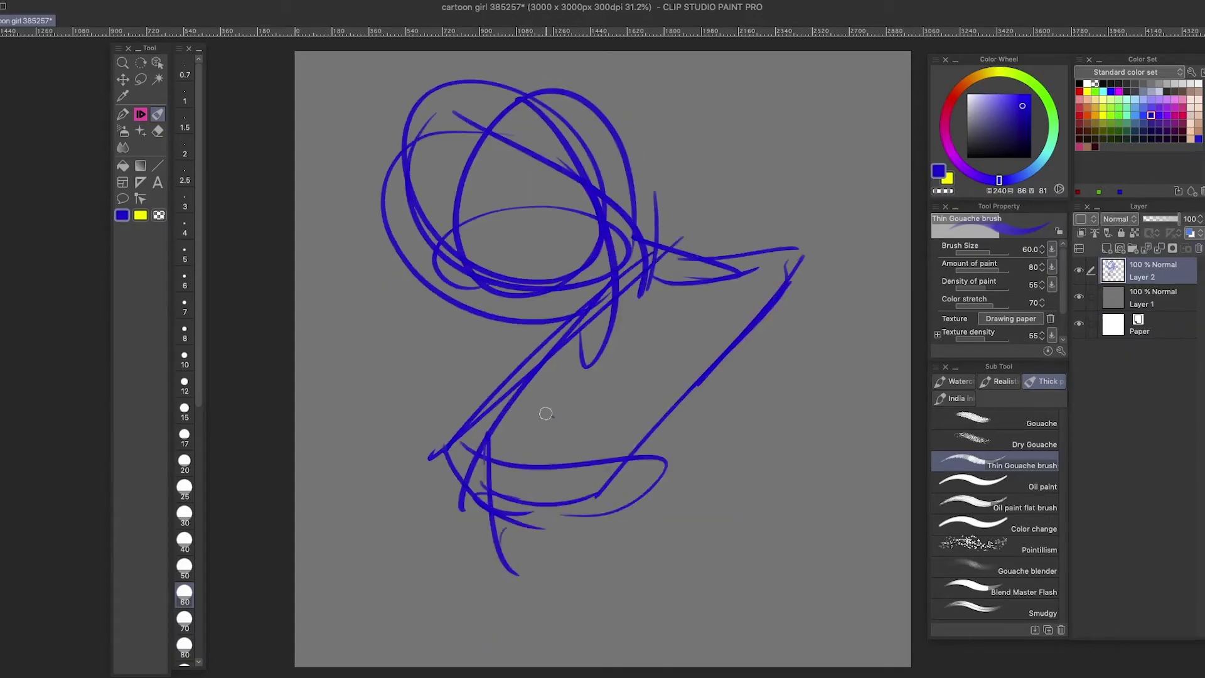
pyautogui.moveTo(464, 477); pyautogui.dragTo(376, 506)
pyautogui.moveTo(672, 568)
pyautogui.mouseDown()
pyautogui.moveTo(764, 335)
pyautogui.moveTo(769, 455)
pyautogui.mouseUp()
pyautogui.moveTo(565, 440); pyautogui.dragTo(672, 603)
pyautogui.moveTo(496, 392); pyautogui.dragTo(333, 465)
pyautogui.moveTo(342, 465); pyautogui.dragTo(352, 558)
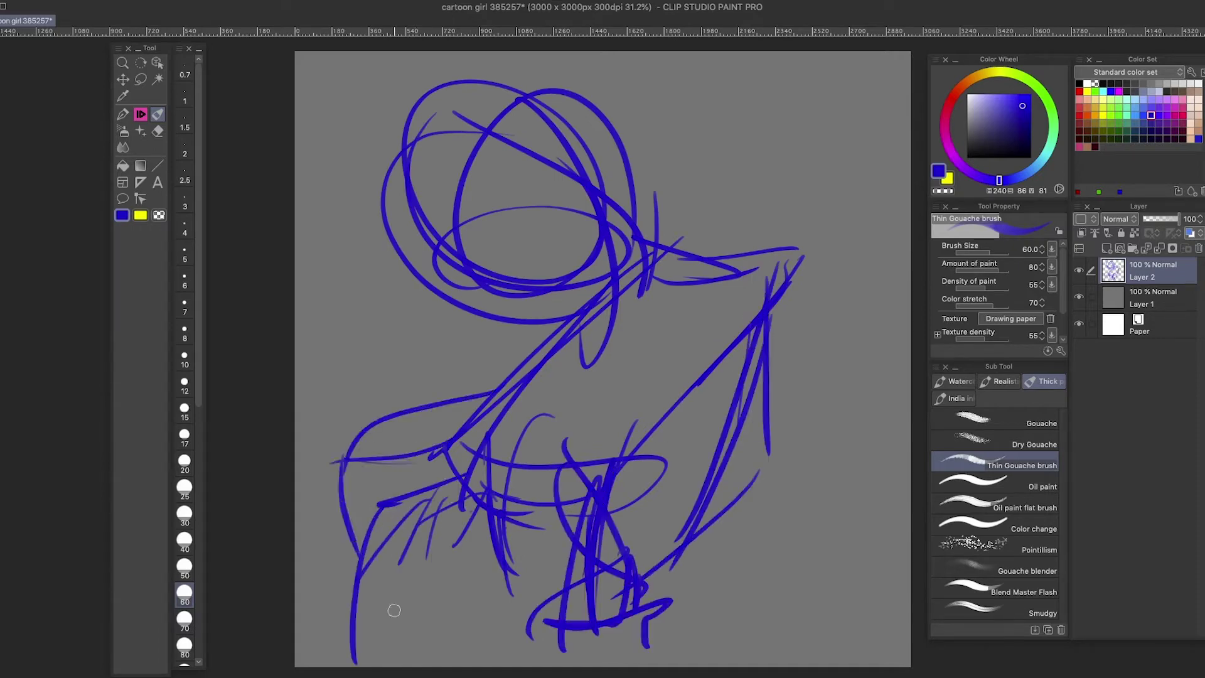
# - Sketch the hair, downcast face and neck over the head ovals, and add the neckline across the chest
pyautogui.moveTo(433, 97)
pyautogui.mouseDown()
pyautogui.moveTo(389, 264)
pyautogui.moveTo(617, 240)
pyautogui.mouseUp()
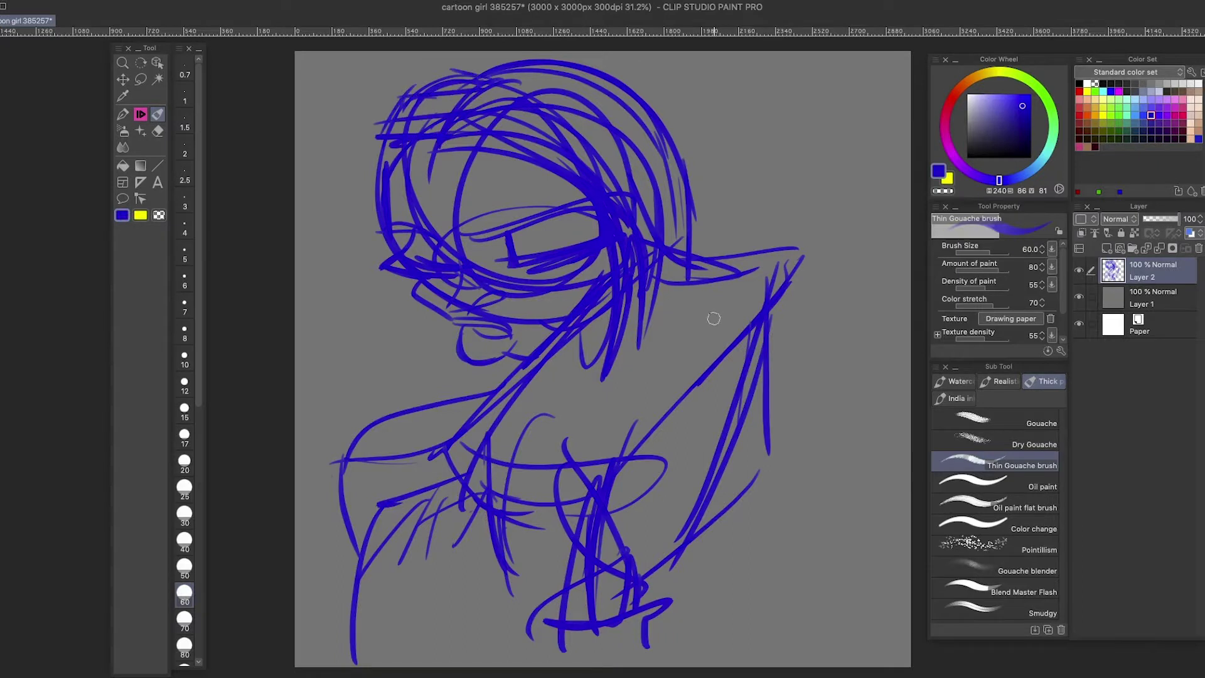
pyautogui.moveTo(581, 414); pyautogui.dragTo(715, 274)
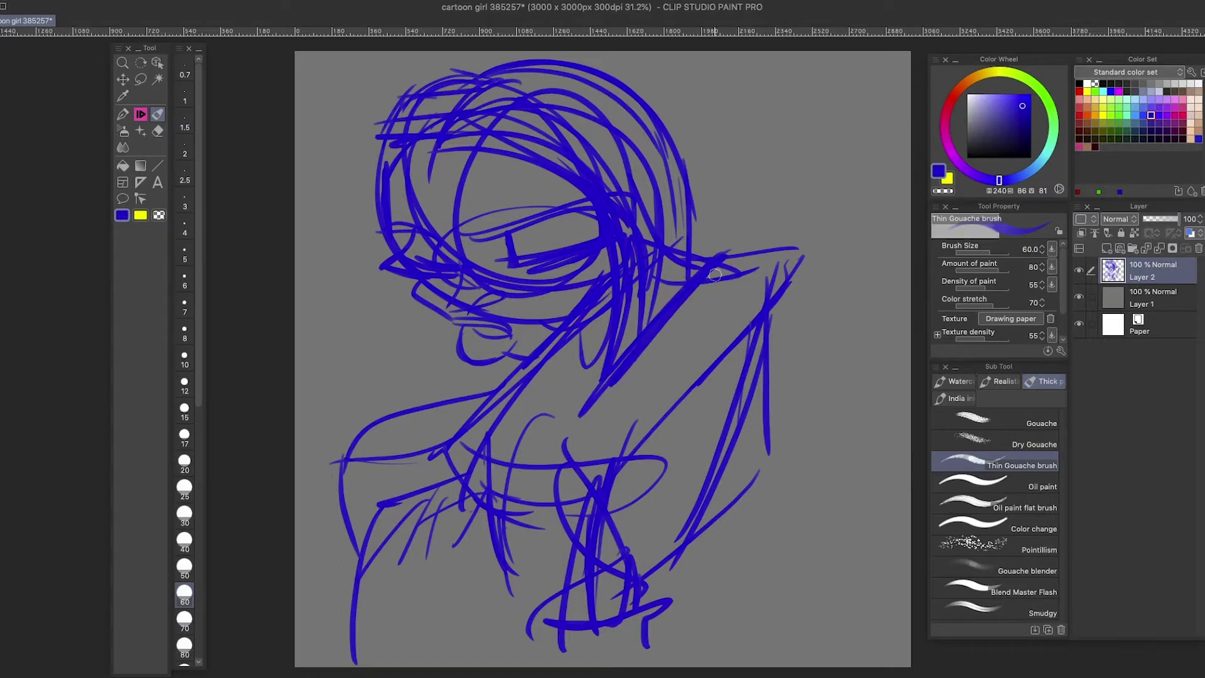
pyautogui.hotkey('ctrl', 'z')
pyautogui.moveTo(602, 386); pyautogui.dragTo(712, 264)
pyautogui.moveTo(599, 440); pyautogui.dragTo(747, 392)
pyautogui.hotkey('ctrl', 'z')
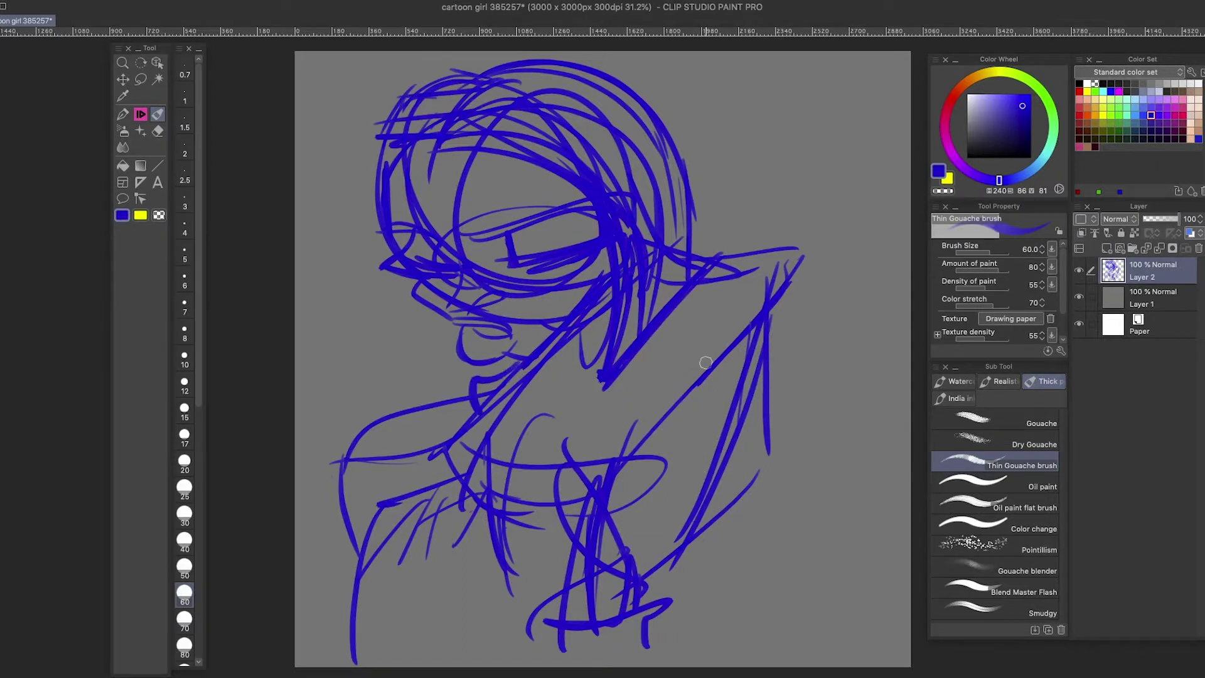
pyautogui.moveTo(467, 454); pyautogui.dragTo(577, 480)
pyautogui.moveTo(675, 392); pyautogui.dragTo(668, 433)
# - Move the whole rough sketch slightly to the right on the canvas
pyautogui.press('Tab')
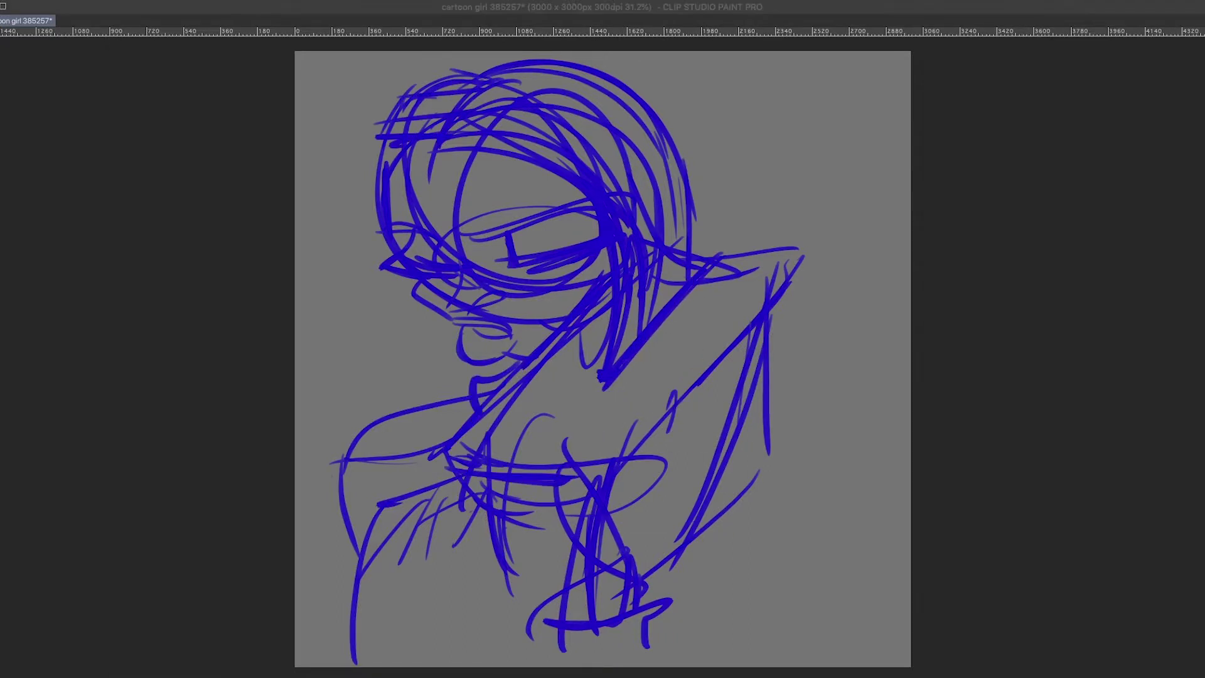
pyautogui.press('Tab')
pyautogui.hotkey('ctrl', 't')
pyautogui.moveTo(783, 446); pyautogui.dragTo(828, 452)
pyautogui.press('Return')
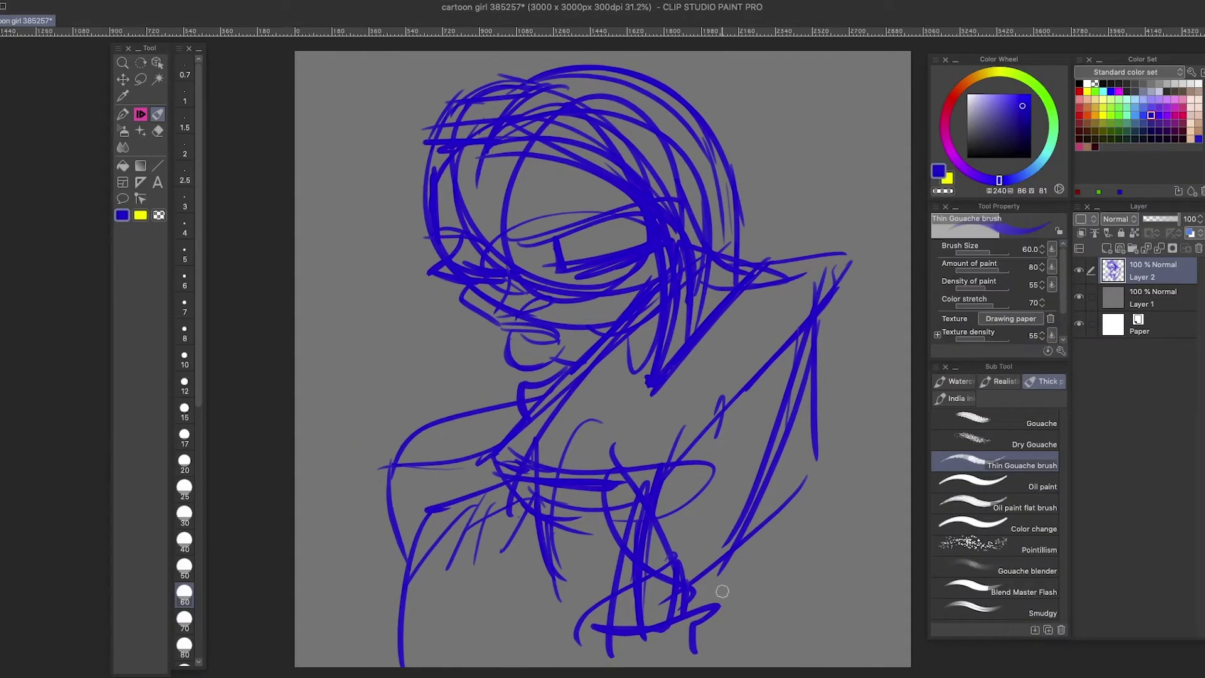
# - Rough in the drooping hand and the bent near arm with its upper-arm hatching and forearm line
pyautogui.hotkey('ctrl', 'z')
pyautogui.moveTo(574, 534)
pyautogui.mouseDown()
pyautogui.moveTo(571, 635)
pyautogui.moveTo(687, 628)
pyautogui.mouseUp()
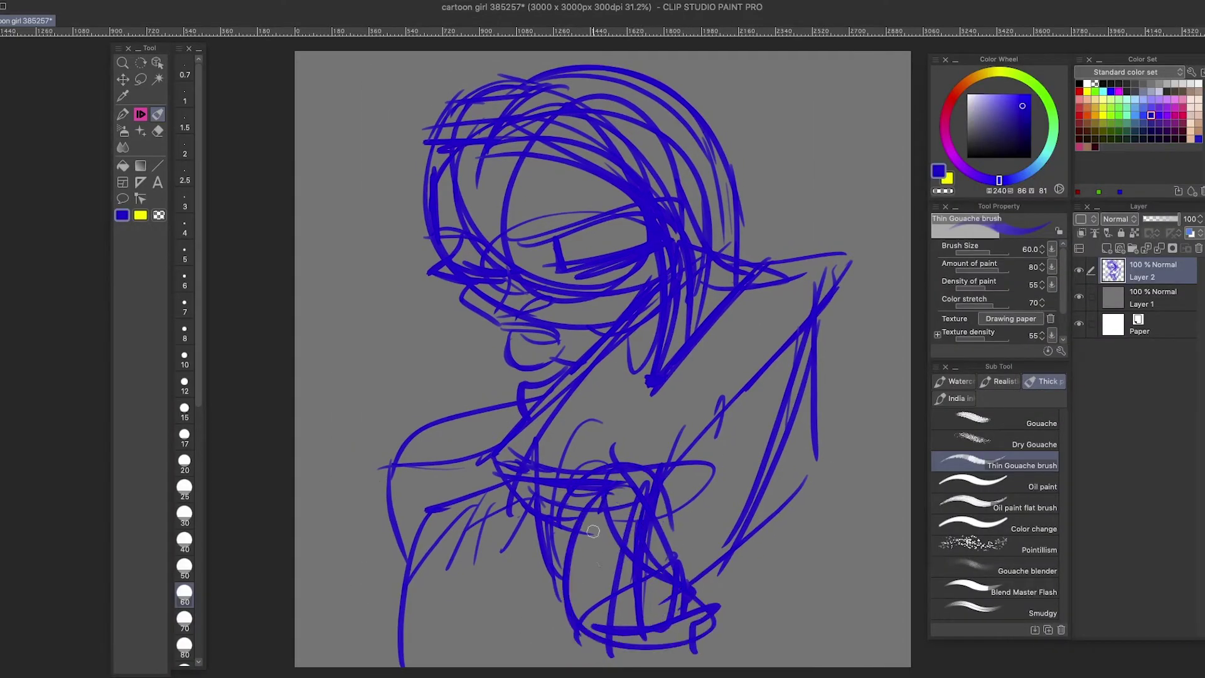
pyautogui.moveTo(593, 514); pyautogui.dragTo(675, 640)
pyautogui.moveTo(847, 267); pyautogui.dragTo(722, 546)
pyautogui.moveTo(841, 282); pyautogui.dragTo(798, 552)
pyautogui.moveTo(659, 506); pyautogui.dragTo(847, 508)
pyautogui.moveTo(656, 395)
pyautogui.mouseDown()
pyautogui.moveTo(664, 453)
pyautogui.moveTo(816, 427)
pyautogui.mouseUp()
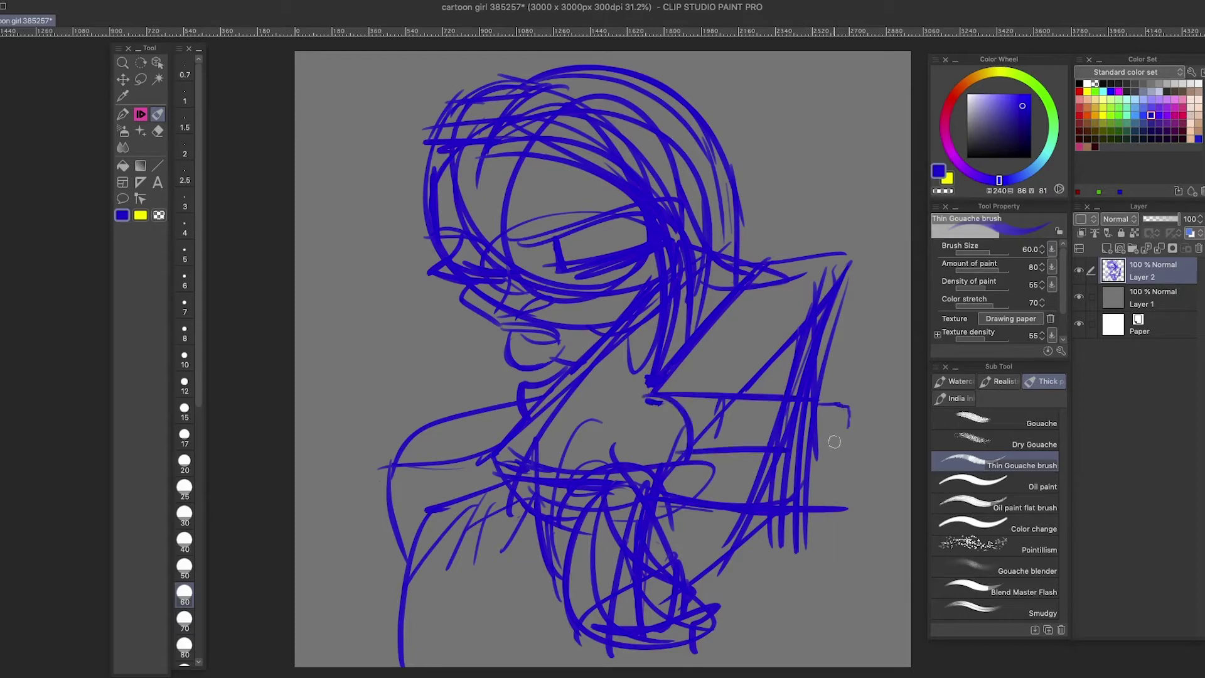
pyautogui.hotkey('ctrl', 'z')
# - Dim the rough sketch to 27% opacity and draw the near eyebrow and lowered eye on a new layer above it
pyautogui.click(1153, 218)
pyautogui.click(1108, 248)
pyautogui.moveTo(500, 223); pyautogui.dragTo(659, 205)
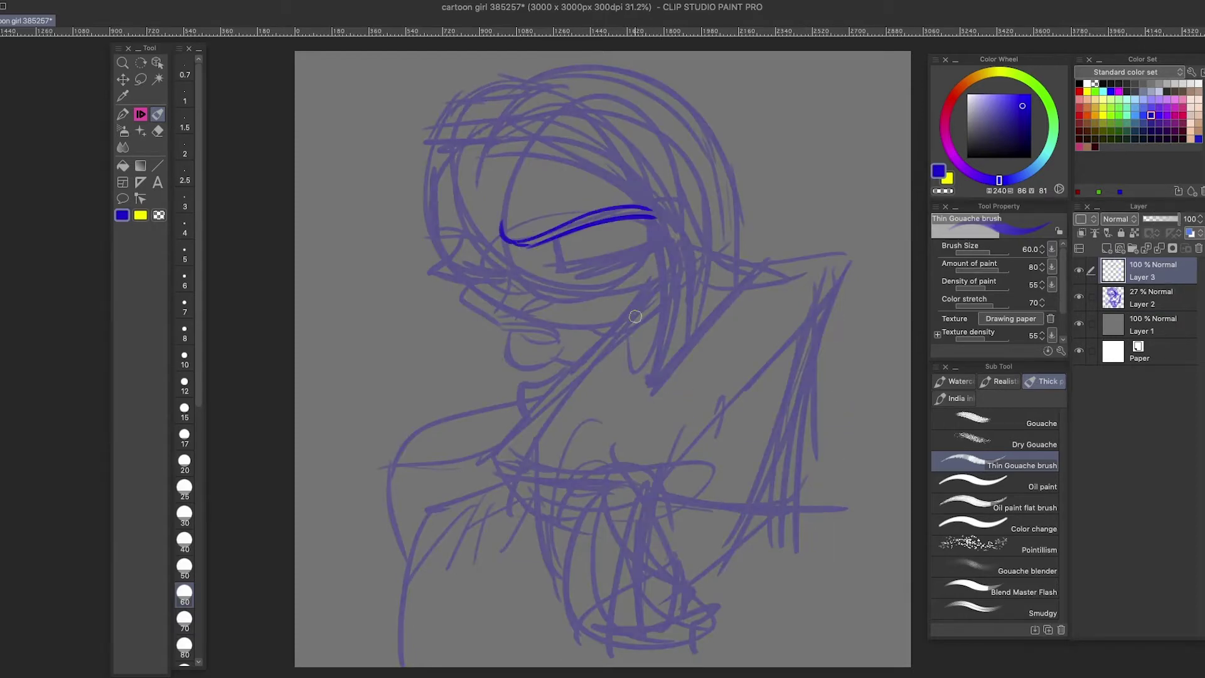
pyautogui.moveTo(533, 243); pyautogui.dragTo(656, 218)
pyautogui.moveTo(555, 239); pyautogui.dragTo(561, 272)
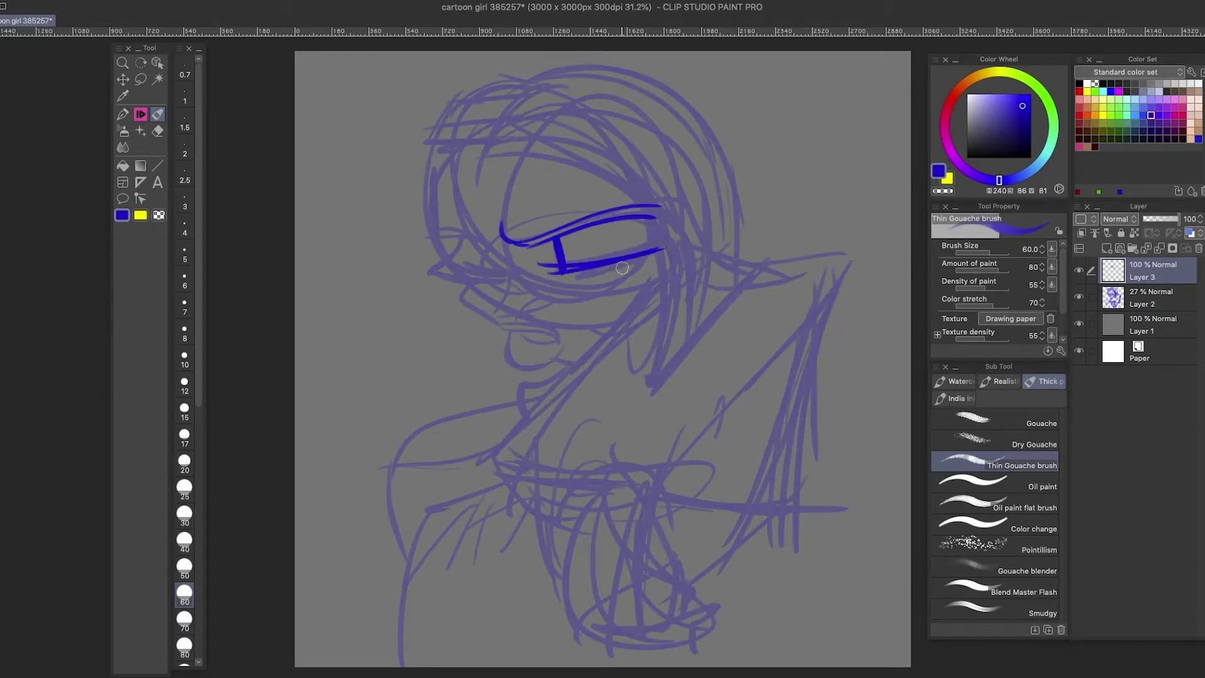
pyautogui.moveTo(658, 250)
pyautogui.mouseDown()
pyautogui.moveTo(553, 281)
pyautogui.moveTo(633, 268)
pyautogui.mouseUp()
# - Draw the nose, the full lips and the jawline running up toward the ear
pyautogui.moveTo(511, 281); pyautogui.dragTo(496, 312)
pyautogui.moveTo(496, 320); pyautogui.dragTo(557, 303)
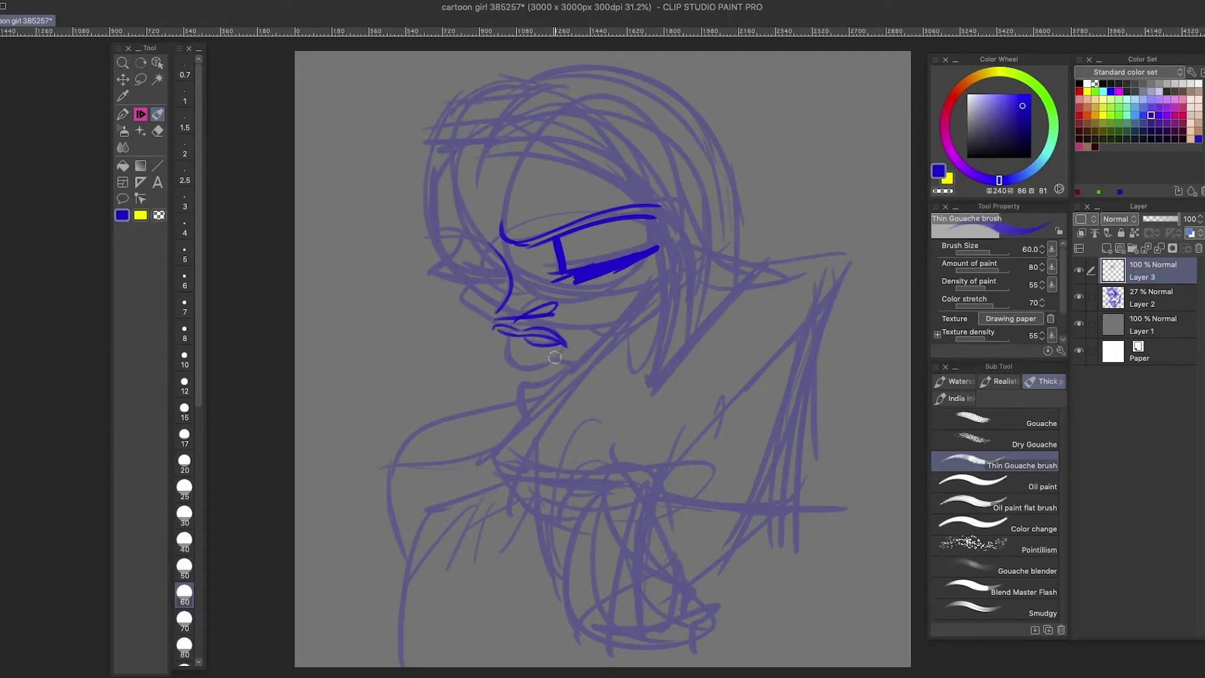
pyautogui.moveTo(506, 342)
pyautogui.mouseDown()
pyautogui.moveTo(547, 370)
pyautogui.moveTo(661, 280)
pyautogui.mouseUp()
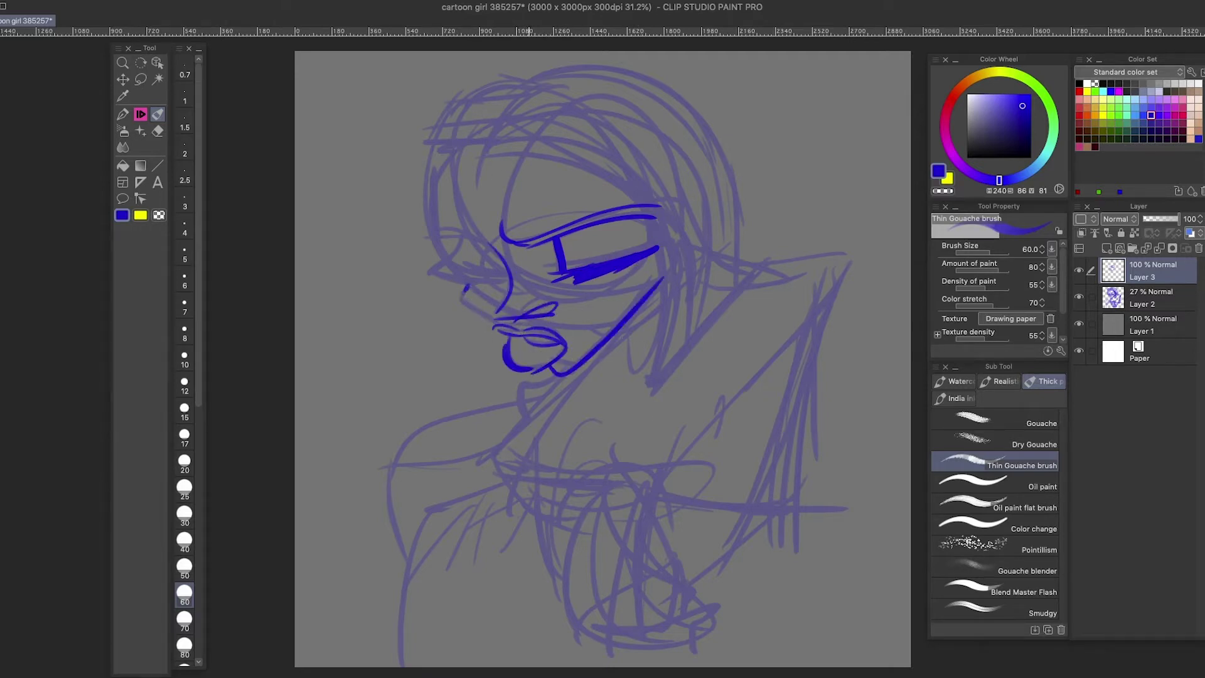
# - Draw the far cheek contour and the far eye with its lashes and brow
pyautogui.moveTo(465, 288)
pyautogui.mouseDown()
pyautogui.moveTo(492, 310)
pyautogui.moveTo(432, 277)
pyautogui.mouseUp()
pyautogui.moveTo(500, 284); pyautogui.dragTo(441, 291)
pyautogui.hotkey('ctrl', 'z')
pyautogui.moveTo(438, 249); pyautogui.dragTo(485, 236)
pyautogui.hotkey('ctrl', 'z')
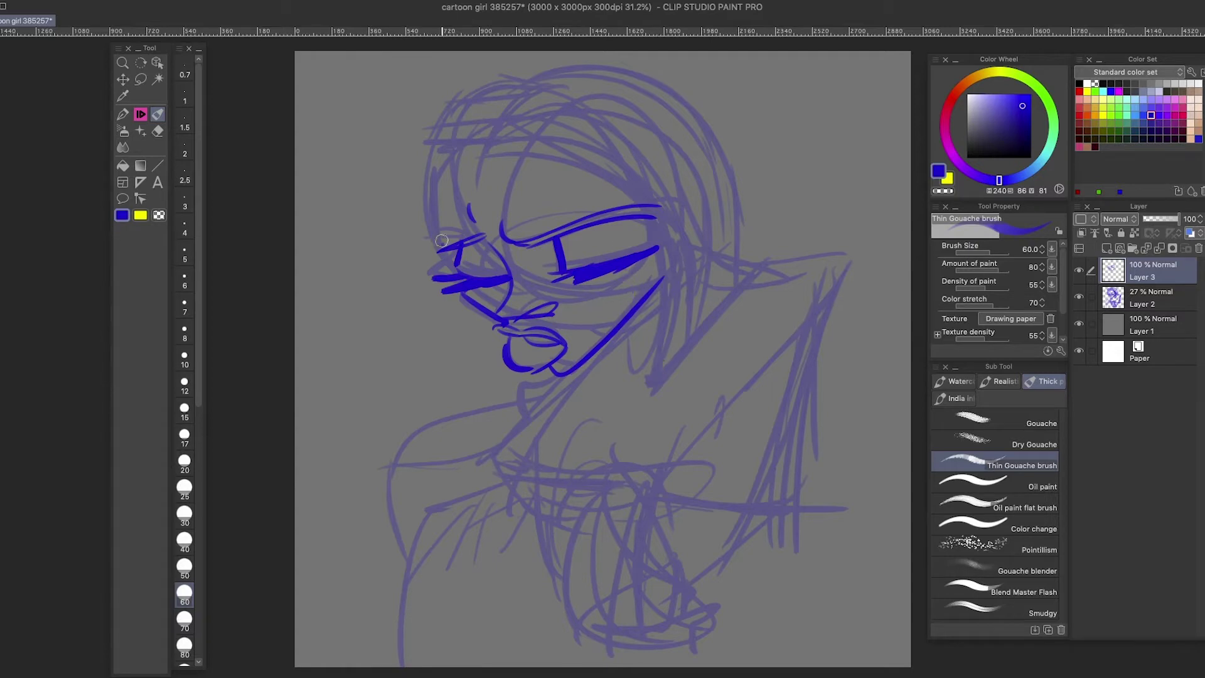
# - Draw the forehead edge and the front section of hair with its parting lines and upper contour
pyautogui.moveTo(425, 182); pyautogui.dragTo(463, 244)
pyautogui.moveTo(521, 88); pyautogui.dragTo(517, 149)
pyautogui.moveTo(436, 143); pyautogui.dragTo(510, 149)
pyautogui.moveTo(451, 108)
pyautogui.mouseDown()
pyautogui.moveTo(424, 179)
pyautogui.moveTo(584, 67)
pyautogui.mouseUp()
pyautogui.hotkey('ctrl', 'z')
pyautogui.hotkey('ctrl', 'z')
pyautogui.hotkey('ctrl', 'z')
pyautogui.moveTo(435, 129); pyautogui.dragTo(583, 64)
pyautogui.moveTo(430, 154); pyautogui.dragTo(476, 151)
pyautogui.moveTo(442, 126)
pyautogui.mouseDown()
pyautogui.moveTo(530, 88)
pyautogui.moveTo(488, 165)
pyautogui.mouseUp()
# - Draw the hair sweeping from the parting over the crown and down past the near cheek to the shoulder
pyautogui.moveTo(496, 160)
pyautogui.mouseDown()
pyautogui.moveTo(654, 212)
pyautogui.moveTo(653, 405)
pyautogui.moveTo(699, 282)
pyautogui.mouseUp()
pyautogui.hotkey('ctrl', 'z')
pyautogui.hotkey('ctrl', 'z')
pyautogui.moveTo(580, 110); pyautogui.dragTo(700, 286)
pyautogui.hotkey('ctrl', 'z')
pyautogui.moveTo(493, 151)
pyautogui.mouseDown()
pyautogui.moveTo(707, 291)
pyautogui.moveTo(773, 277)
pyautogui.mouseUp()
pyautogui.moveTo(574, 63); pyautogui.dragTo(740, 263)
pyautogui.hotkey('ctrl', 'z')
pyautogui.moveTo(534, 75); pyautogui.dragTo(764, 284)
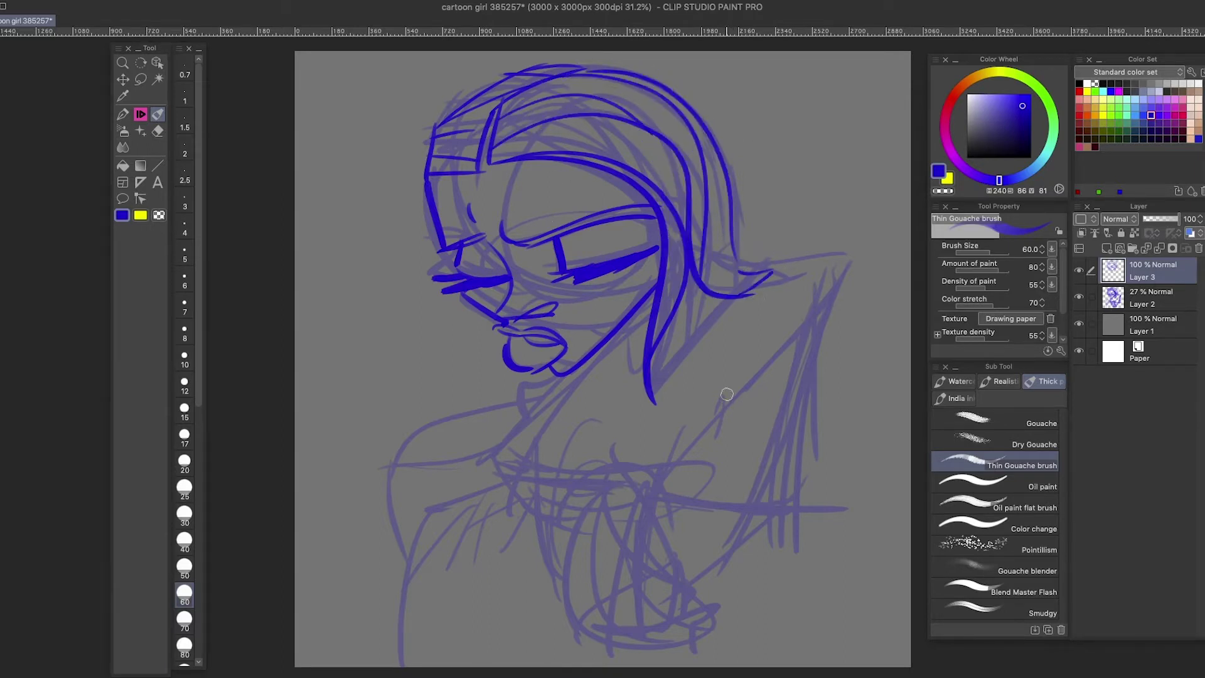
pyautogui.hotkey('ctrl', 'z')
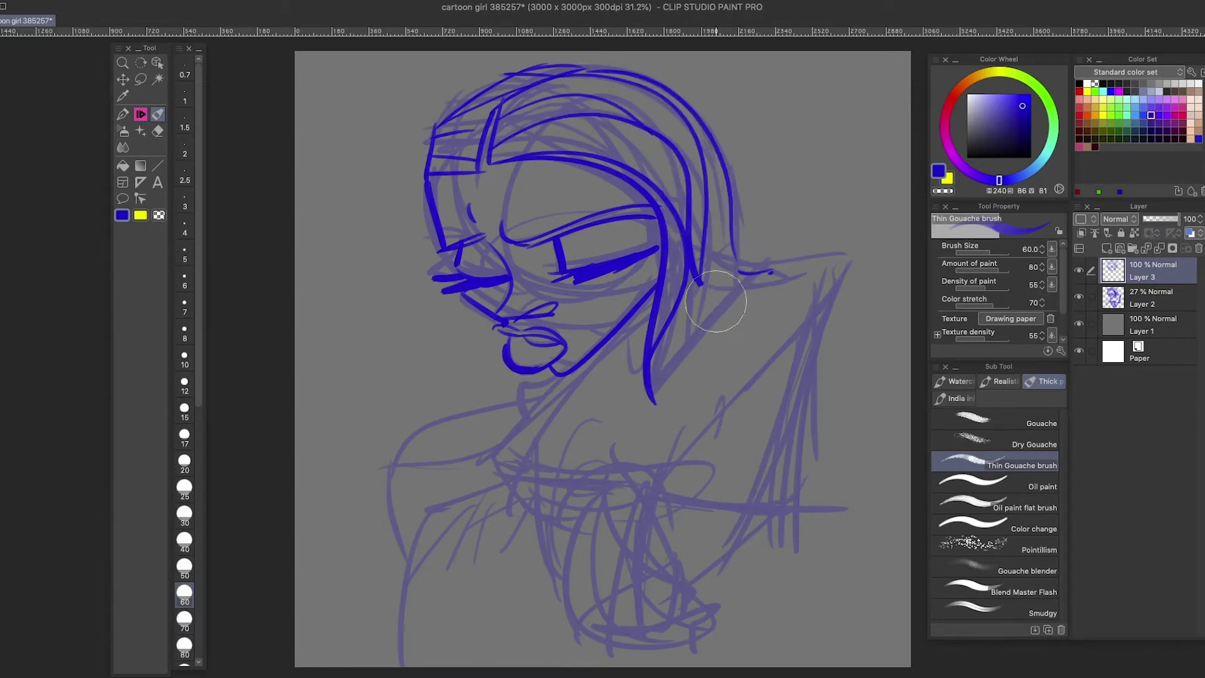
# - Draw the near shoulder, the raised sleeve and the bent arm down to the elbow and forearm
pyautogui.moveTo(691, 274); pyautogui.dragTo(832, 257)
pyautogui.moveTo(831, 258)
pyautogui.mouseDown()
pyautogui.moveTo(788, 361)
pyautogui.moveTo(838, 442)
pyautogui.moveTo(674, 530)
pyautogui.mouseUp()
pyautogui.hotkey('ctrl', 'z')
pyautogui.hotkey('ctrl', 'z')
pyautogui.moveTo(646, 482); pyautogui.dragTo(822, 524)
pyautogui.moveTo(725, 487); pyautogui.dragTo(829, 349)
pyautogui.hotkey('ctrl', 'z')
pyautogui.moveTo(763, 452); pyautogui.dragTo(841, 339)
pyautogui.moveTo(841, 264)
pyautogui.mouseDown()
pyautogui.moveTo(835, 472)
pyautogui.moveTo(766, 442)
pyautogui.mouseUp()
pyautogui.hotkey('ctrl', 'z')
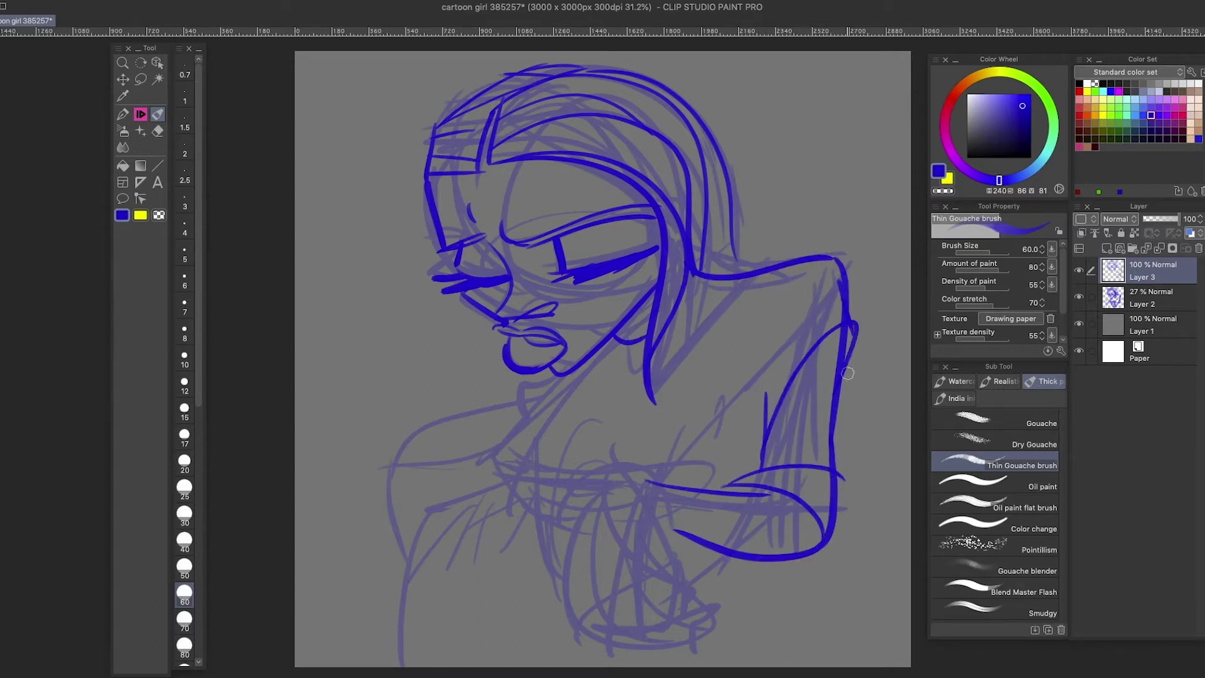
# - Refine the near forearm with a wrist cuff and draw the arched back of the hand
pyautogui.moveTo(656, 472); pyautogui.dragTo(816, 549)
pyautogui.moveTo(562, 487); pyautogui.dragTo(652, 477)
pyautogui.moveTo(590, 496); pyautogui.dragTo(692, 639)
pyautogui.moveTo(649, 518)
pyautogui.mouseDown()
pyautogui.moveTo(700, 647)
pyautogui.moveTo(716, 647)
pyautogui.mouseUp()
pyautogui.moveTo(590, 528)
pyautogui.mouseDown()
pyautogui.moveTo(716, 641)
pyautogui.moveTo(596, 659)
pyautogui.mouseUp()
pyautogui.hotkey('ctrl', 'z')
pyautogui.hotkey('ctrl', 'z')
pyautogui.hotkey('ctrl', 'z')
pyautogui.hotkey('ctrl', 'z')
pyautogui.hotkey('ctrl', 'z')
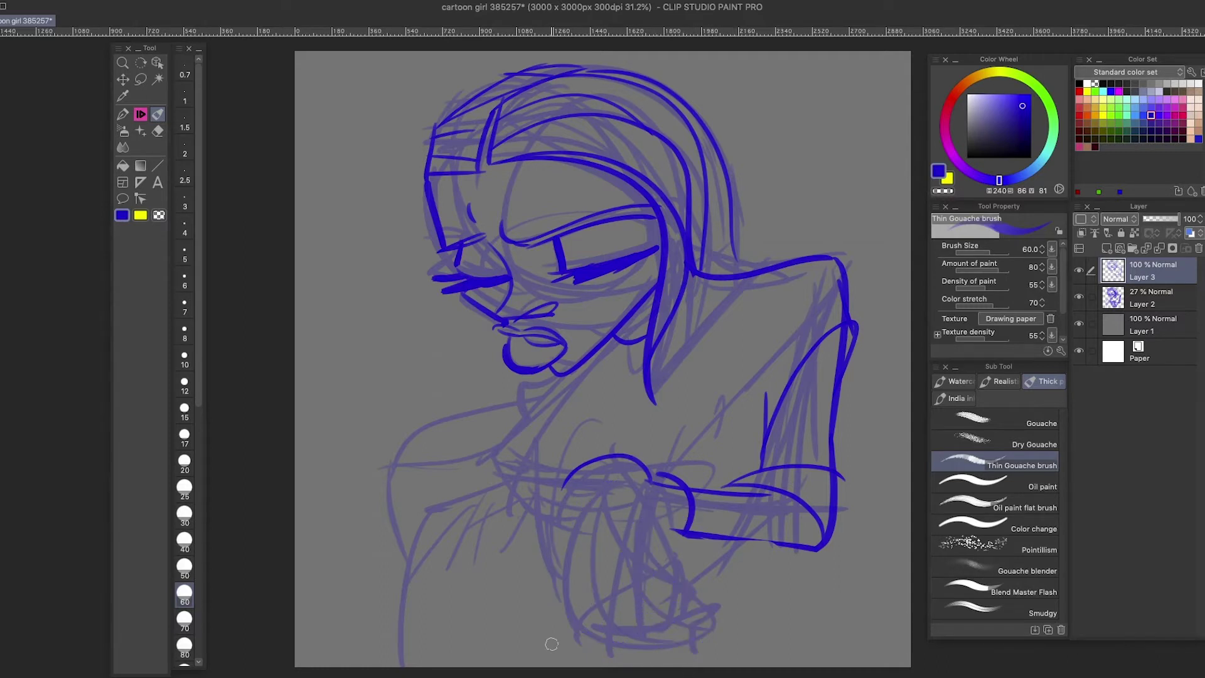
# - Draw the drooping hand's long rounded shapes hanging below the wrist
pyautogui.moveTo(612, 489)
pyautogui.mouseDown()
pyautogui.moveTo(521, 627)
pyautogui.moveTo(612, 502)
pyautogui.moveTo(696, 637)
pyautogui.mouseUp()
pyautogui.hotkey('ctrl', 'z')
pyautogui.moveTo(542, 625); pyautogui.dragTo(646, 527)
pyautogui.moveTo(640, 527)
pyautogui.mouseDown()
pyautogui.moveTo(628, 622)
pyautogui.moveTo(678, 603)
pyautogui.moveTo(618, 619)
pyautogui.moveTo(678, 584)
pyautogui.mouseUp()
pyautogui.hotkey('ctrl', 'z')
pyautogui.moveTo(602, 622); pyautogui.dragTo(527, 587)
pyautogui.hotkey('ctrl', 'z')
pyautogui.moveTo(521, 628); pyautogui.dragTo(577, 590)
# - Select the near forearm and hand with the Lasso, transform them slightly downward, and deselect
pyautogui.press('m')
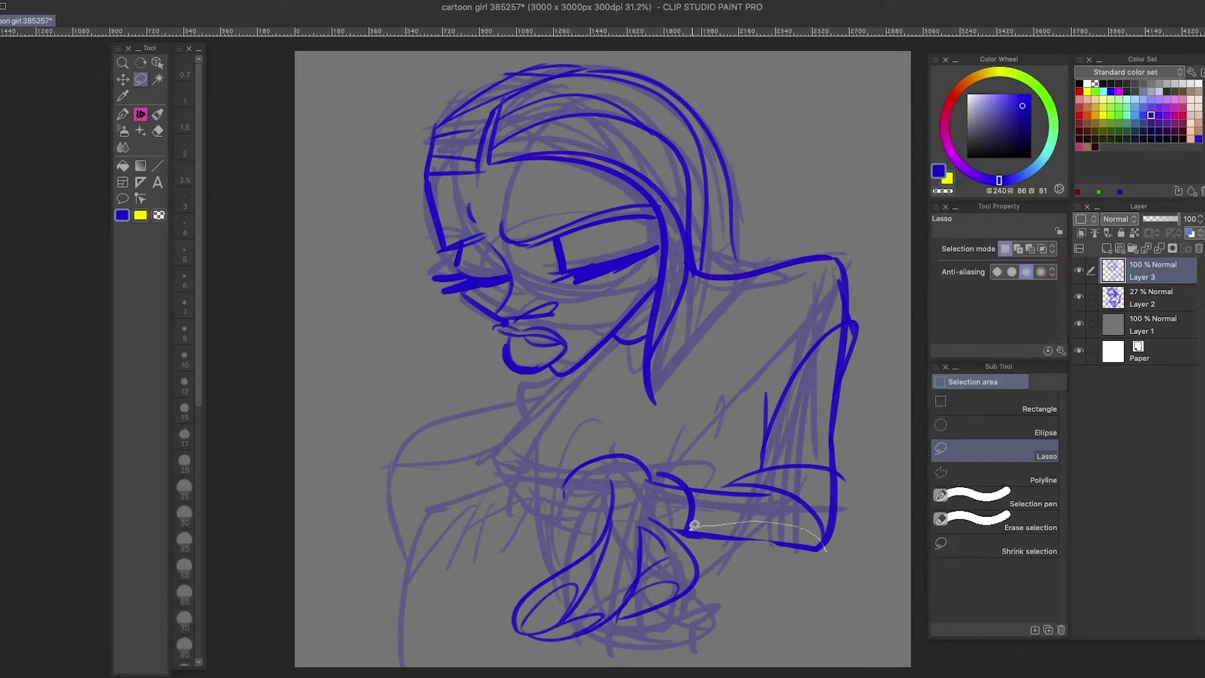
pyautogui.moveTo(829, 558); pyautogui.dragTo(483, 590)
pyautogui.hotkey('ctrl', 't')
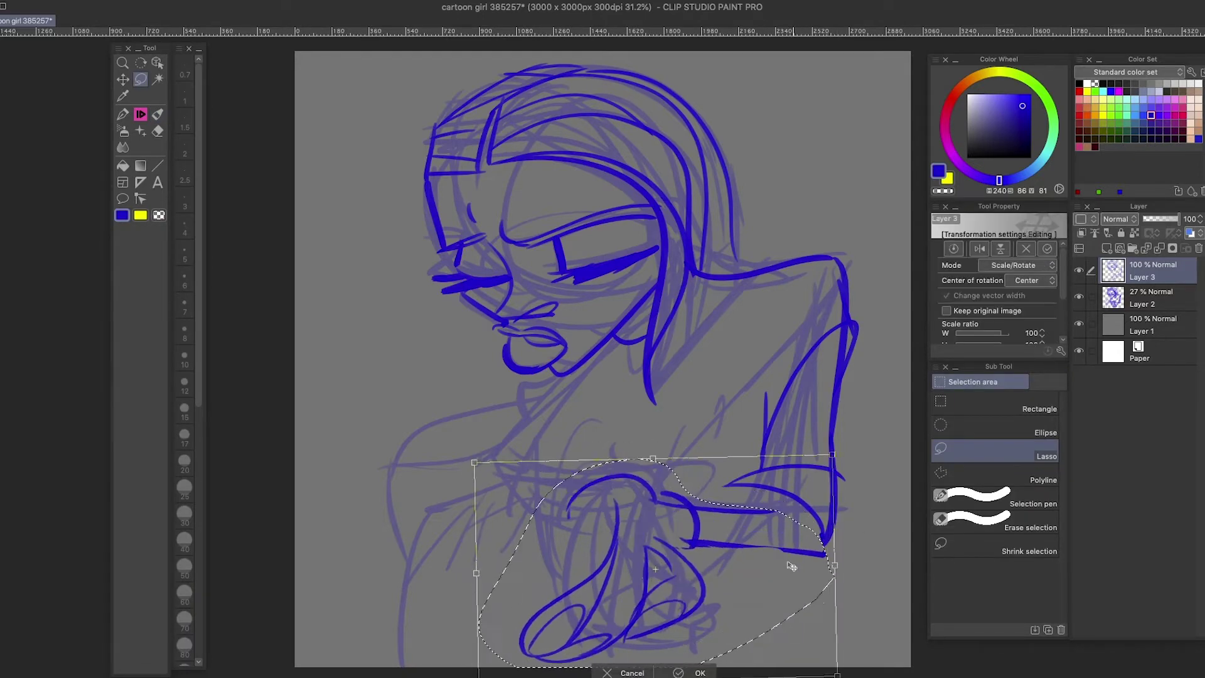
pyautogui.moveTo(627, 552); pyautogui.dragTo(628, 570)
pyautogui.press('Return')
pyautogui.hotkey('ctrl', 'd')
pyautogui.press('b')
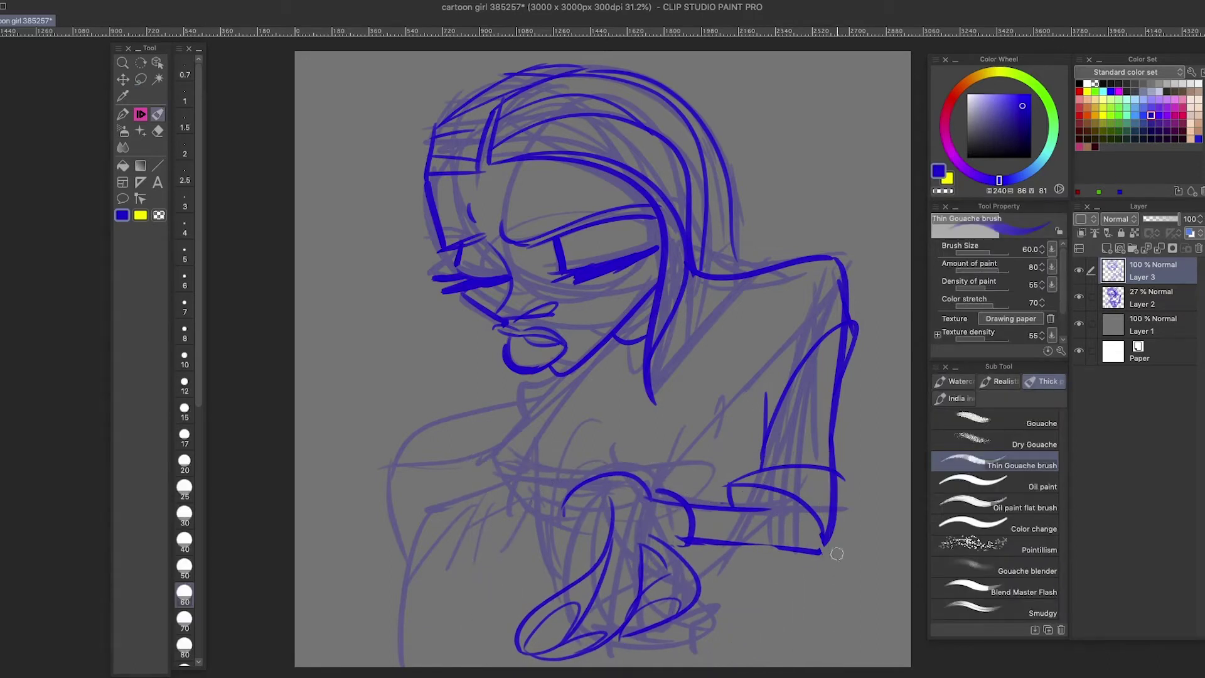
# - Draw the zigzag-edged striped shape beside the hand, the far sleeve folds, and the neck and chest lines
pyautogui.moveTo(495, 485)
pyautogui.mouseDown()
pyautogui.moveTo(606, 545)
pyautogui.moveTo(537, 605)
pyautogui.moveTo(555, 541)
pyautogui.mouseUp()
pyautogui.hotkey('ctrl', 'z')
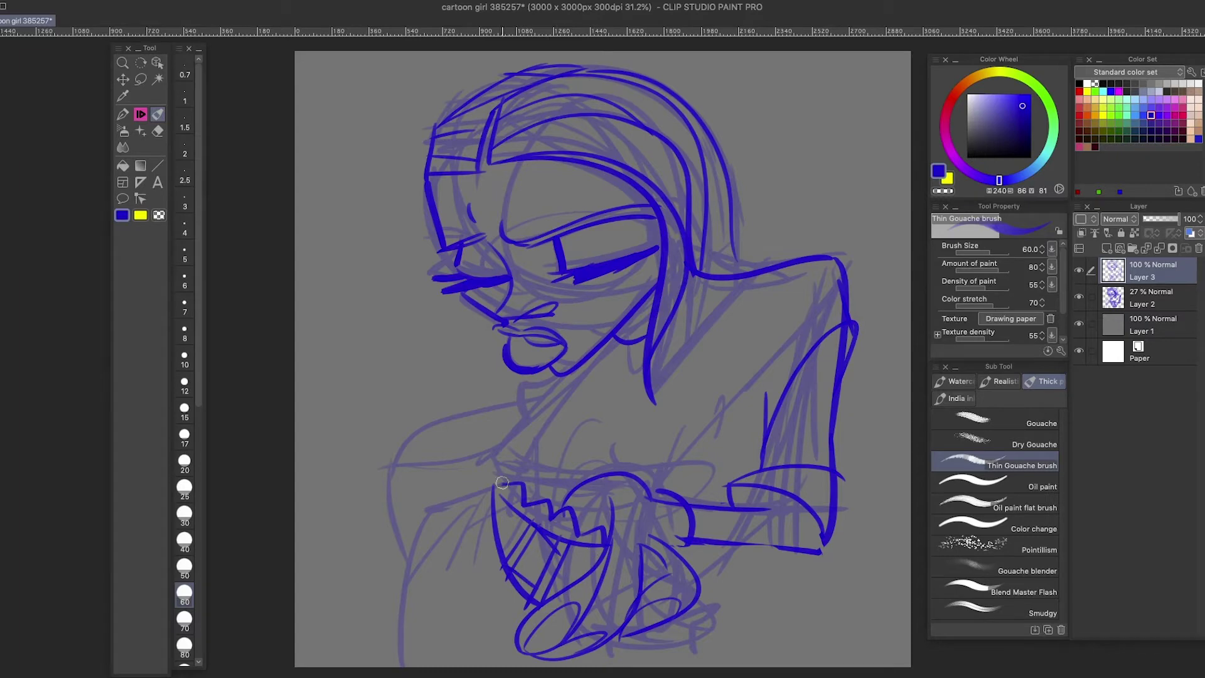
pyautogui.moveTo(502, 483)
pyautogui.mouseDown()
pyautogui.moveTo(489, 665)
pyautogui.moveTo(440, 547)
pyautogui.moveTo(452, 493)
pyautogui.mouseUp()
pyautogui.moveTo(499, 441)
pyautogui.mouseDown()
pyautogui.moveTo(402, 438)
pyautogui.moveTo(526, 674)
pyautogui.mouseUp()
pyautogui.moveTo(544, 327)
pyautogui.mouseDown()
pyautogui.moveTo(535, 368)
pyautogui.moveTo(620, 420)
pyautogui.mouseUp()
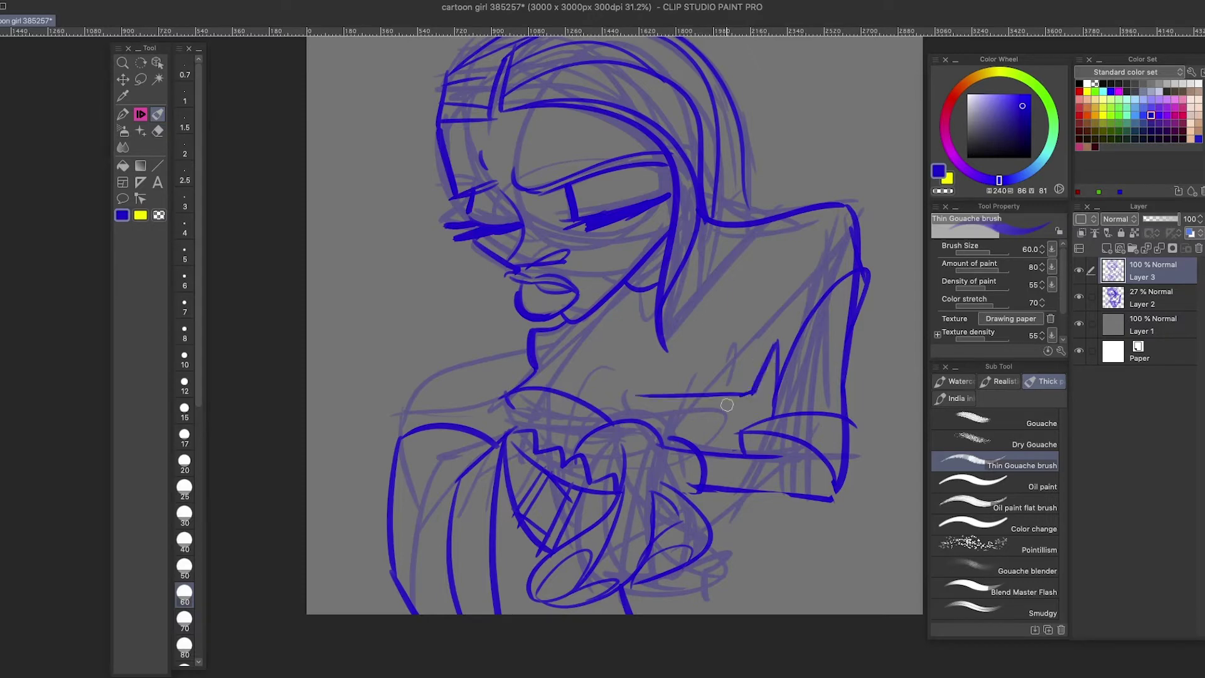
pyautogui.moveTo(768, 402); pyautogui.dragTo(673, 442)
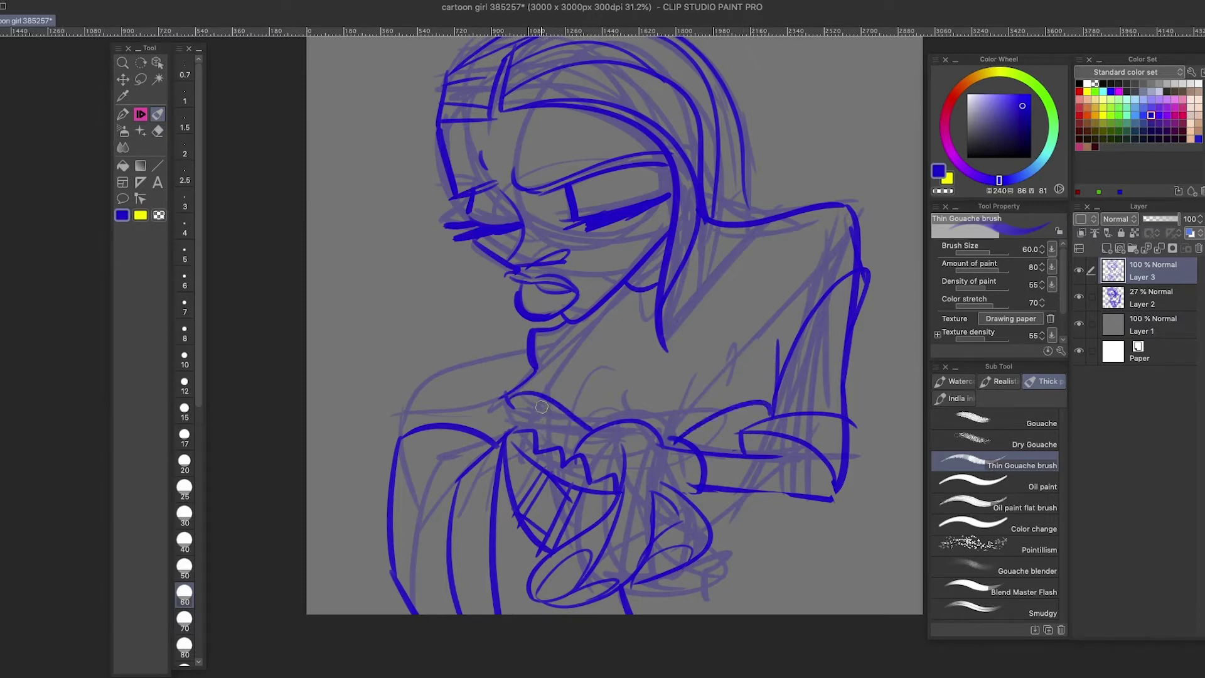
# - Add a choker and a round dangling earring, and draw the rounded top of the far shoulder
pyautogui.moveTo(557, 342)
pyautogui.mouseDown()
pyautogui.moveTo(610, 359)
pyautogui.moveTo(598, 312)
pyautogui.moveTo(631, 295)
pyautogui.moveTo(637, 321)
pyautogui.mouseUp()
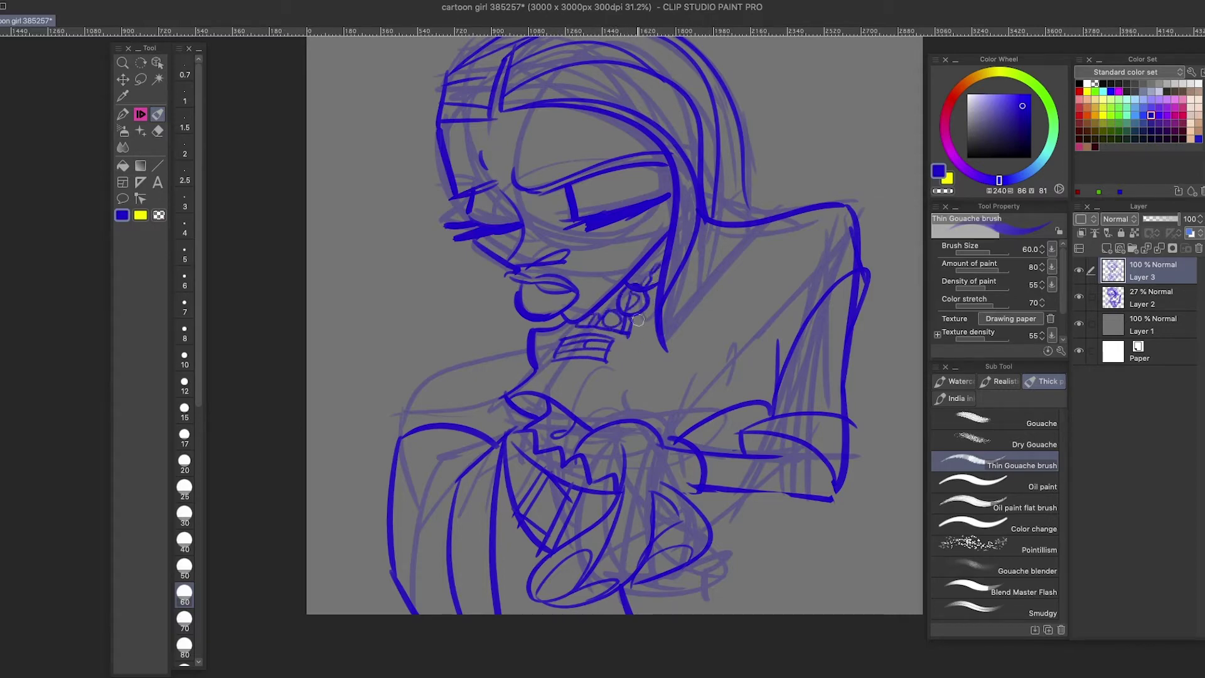
pyautogui.moveTo(509, 409); pyautogui.dragTo(400, 432)
pyautogui.moveTo(468, 402); pyautogui.dragTo(487, 439)
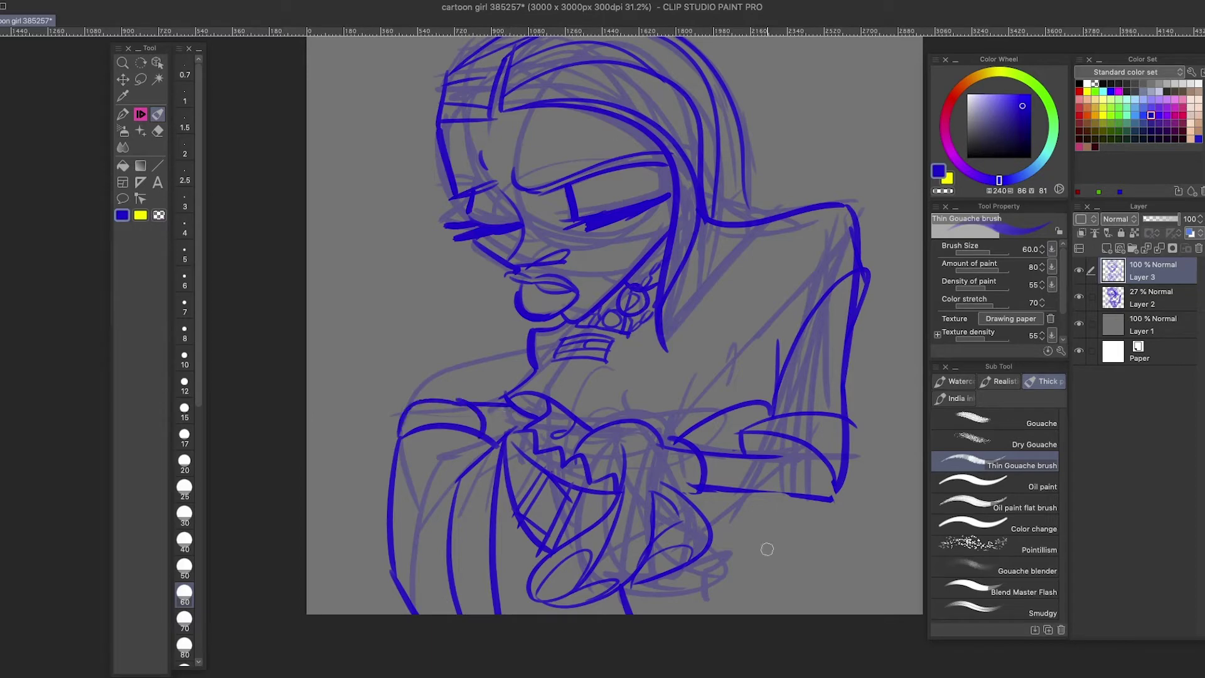
pyautogui.moveTo(598, 485); pyautogui.dragTo(654, 416)
# - Add a teardrop below the near eye and rework the stripes beside the hand
pyautogui.click(164, 115)
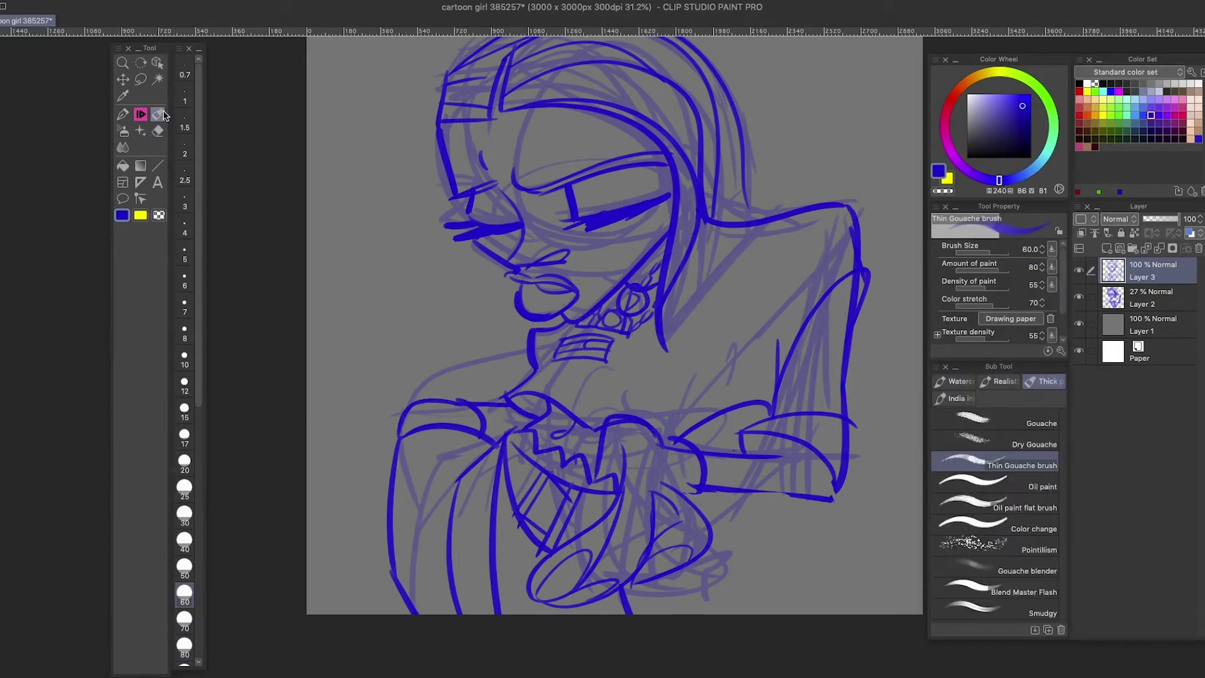
pyautogui.moveTo(568, 412); pyautogui.dragTo(603, 448)
pyautogui.press('super+z')
pyautogui.press('super+z')
pyautogui.scroll(3, 530, 488)
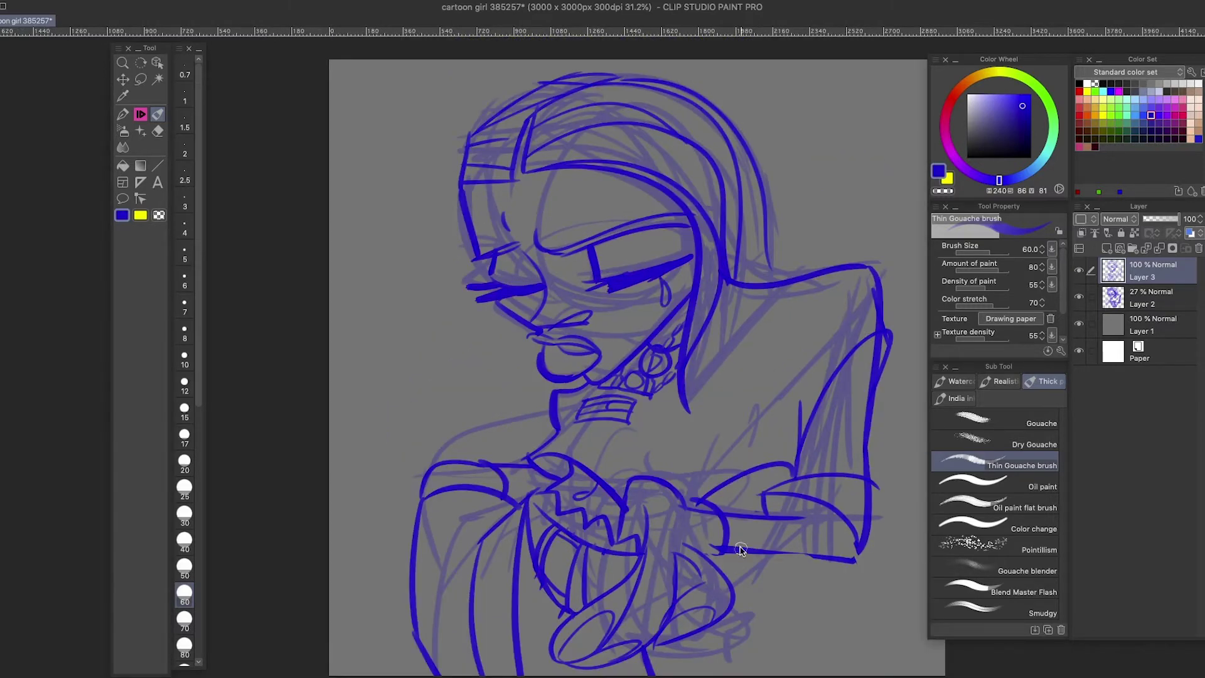
# - Select the near shoulder and arm with the Lasso and move them inward toward the body
pyautogui.scroll(-3, 807, 578)
pyautogui.press('m')
pyautogui.moveTo(836, 196)
pyautogui.mouseDown()
pyautogui.moveTo(772, 261)
pyautogui.moveTo(873, 251)
pyautogui.mouseUp()
pyautogui.press('super+t')
pyautogui.moveTo(849, 392); pyautogui.dragTo(824, 388)
pyautogui.press('Return')
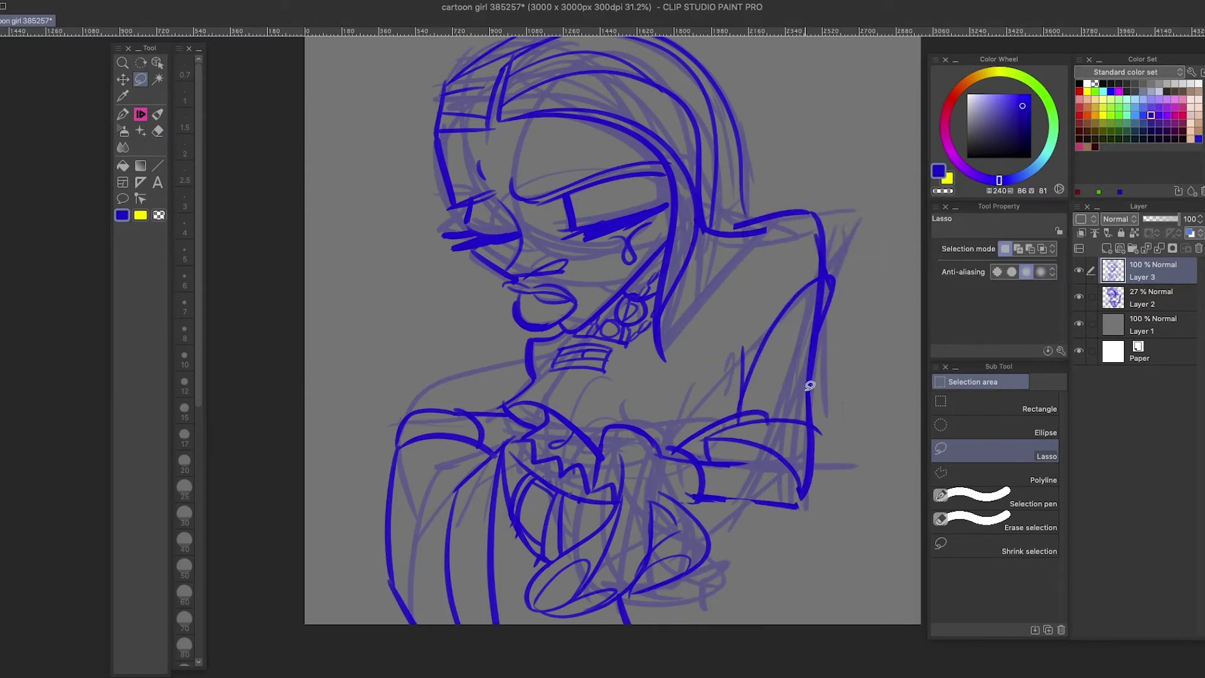
# - Reconnect the near shoulder line to the neck with the Thin Gouache brush and try a line across the chest
pyautogui.press('b')
pyautogui.moveTo(743, 370); pyautogui.dragTo(631, 424)
pyautogui.press('super+z')
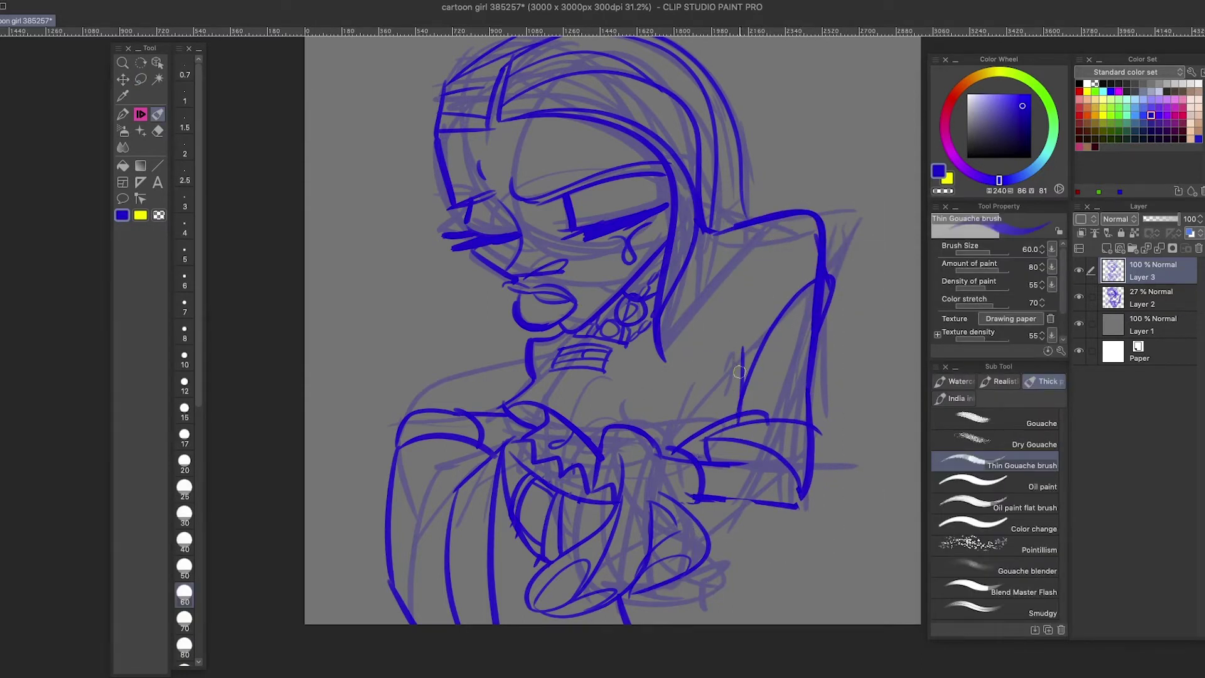
# - Draw a curved line between the near arm and the hand, and replace the dangling earring with large hoop earrings on both sides
pyautogui.moveTo(744, 369); pyautogui.dragTo(633, 427)
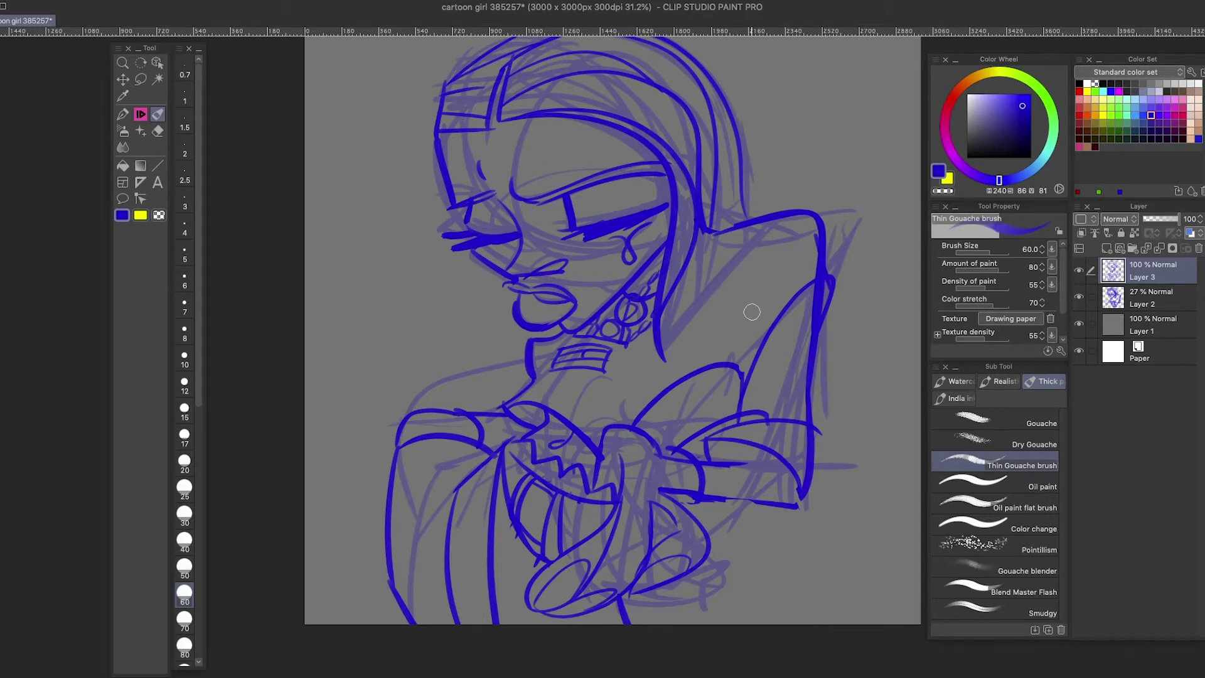
pyautogui.moveTo(637, 308)
pyautogui.mouseDown()
pyautogui.moveTo(603, 333)
pyautogui.moveTo(645, 290)
pyautogui.mouseUp()
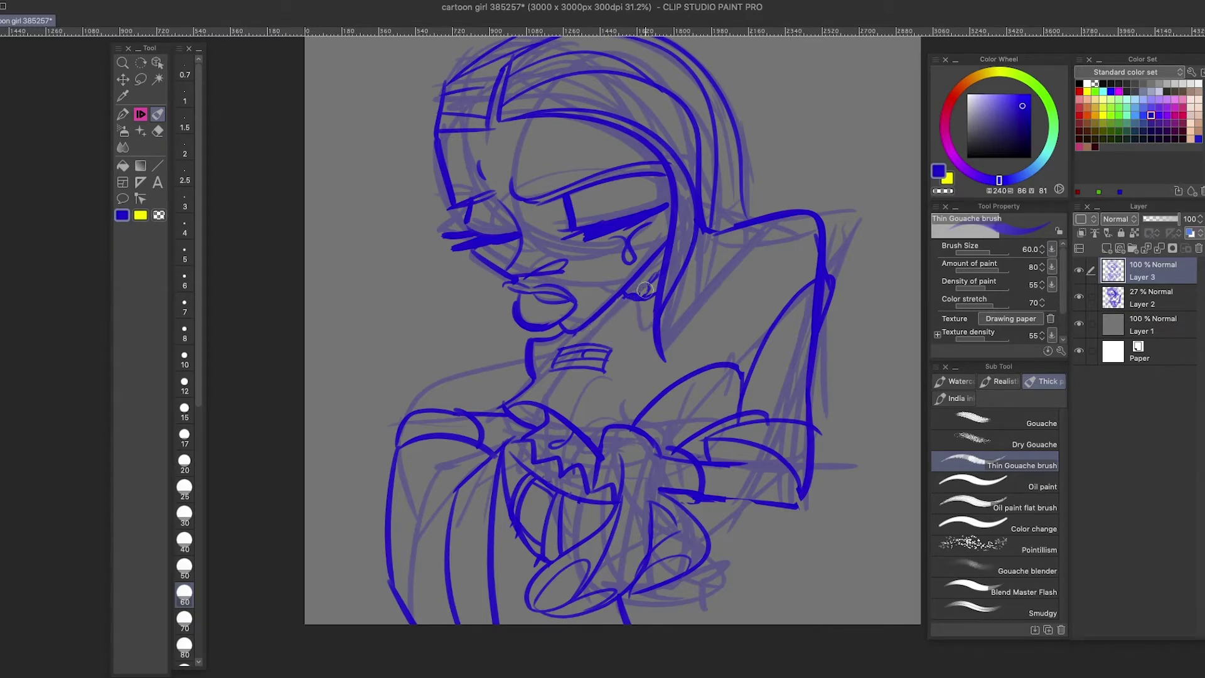
pyautogui.moveTo(496, 262)
pyautogui.mouseDown()
pyautogui.moveTo(512, 318)
pyautogui.moveTo(499, 318)
pyautogui.mouseUp()
pyautogui.moveTo(666, 219); pyautogui.dragTo(659, 312)
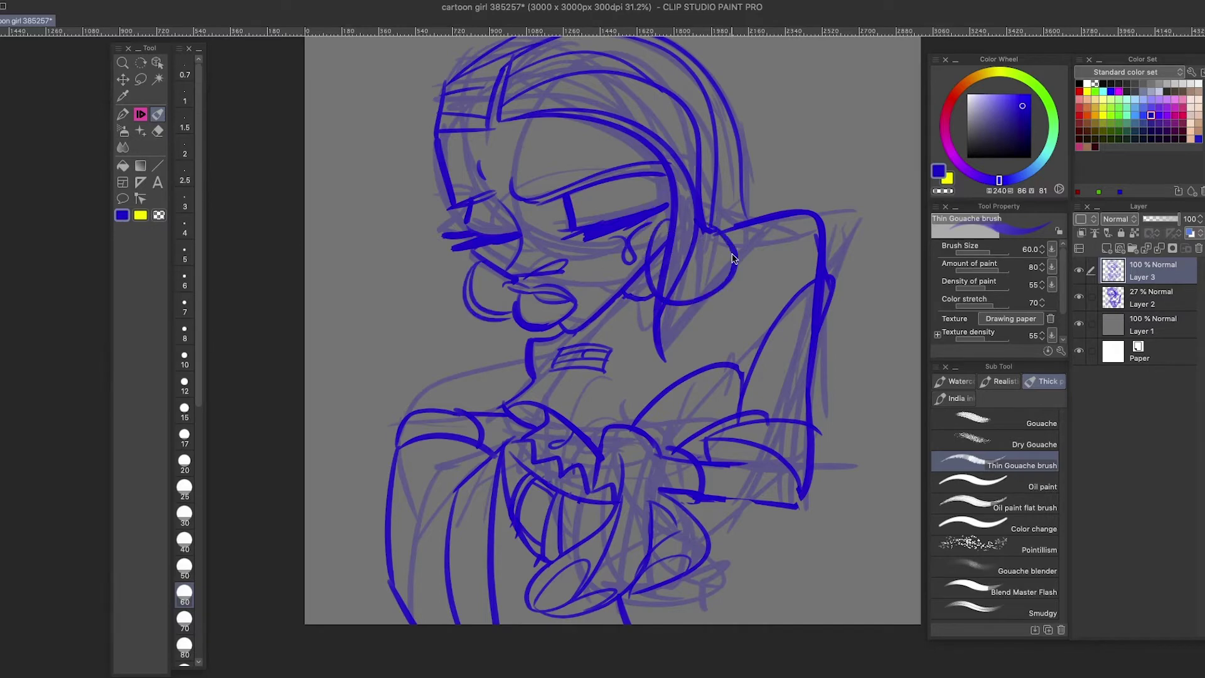
pyautogui.moveTo(706, 231); pyautogui.dragTo(671, 312)
pyautogui.press('super+z')
pyautogui.moveTo(637, 276); pyautogui.dragTo(752, 271)
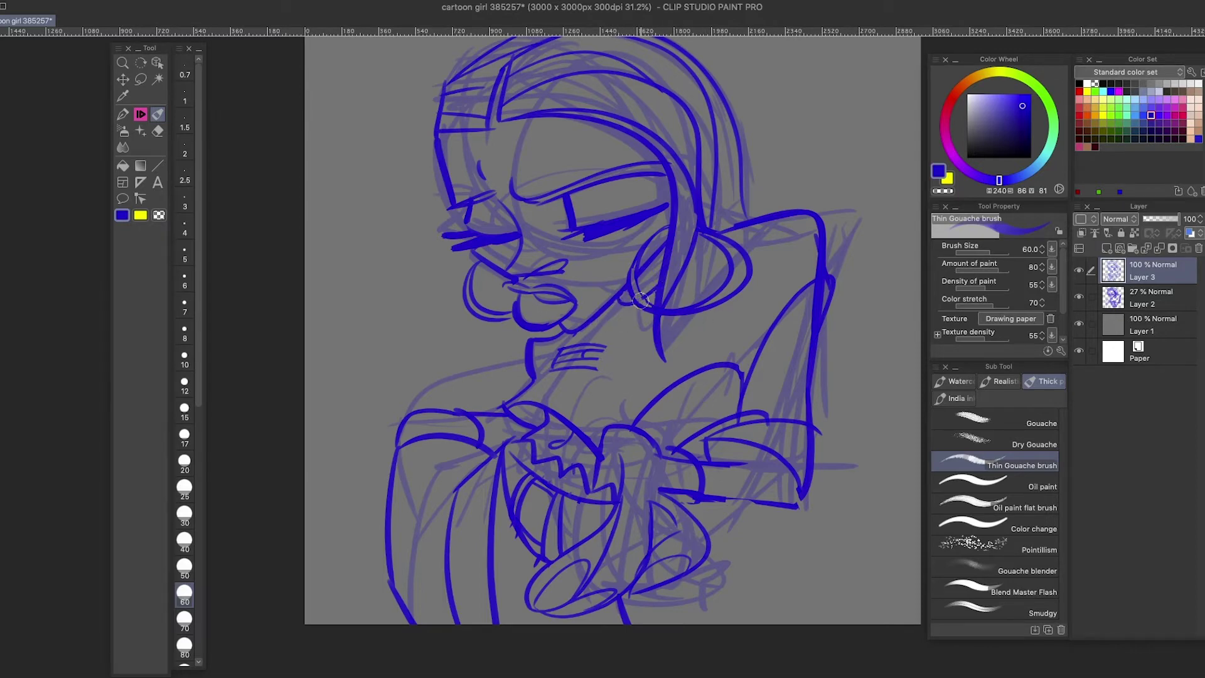
pyautogui.moveTo(621, 236); pyautogui.dragTo(590, 288)
pyautogui.press('super+z')
pyautogui.moveTo(611, 249); pyautogui.dragTo(647, 229)
pyautogui.press('super+z')
pyautogui.press('super+z')
# - Redraw the near shoulder and upper arm narrower, with a stepped, pointed sleeve edge, and remove the old outer arm line
pyautogui.moveTo(730, 227)
pyautogui.mouseDown()
pyautogui.moveTo(778, 339)
pyautogui.moveTo(774, 422)
pyautogui.mouseUp()
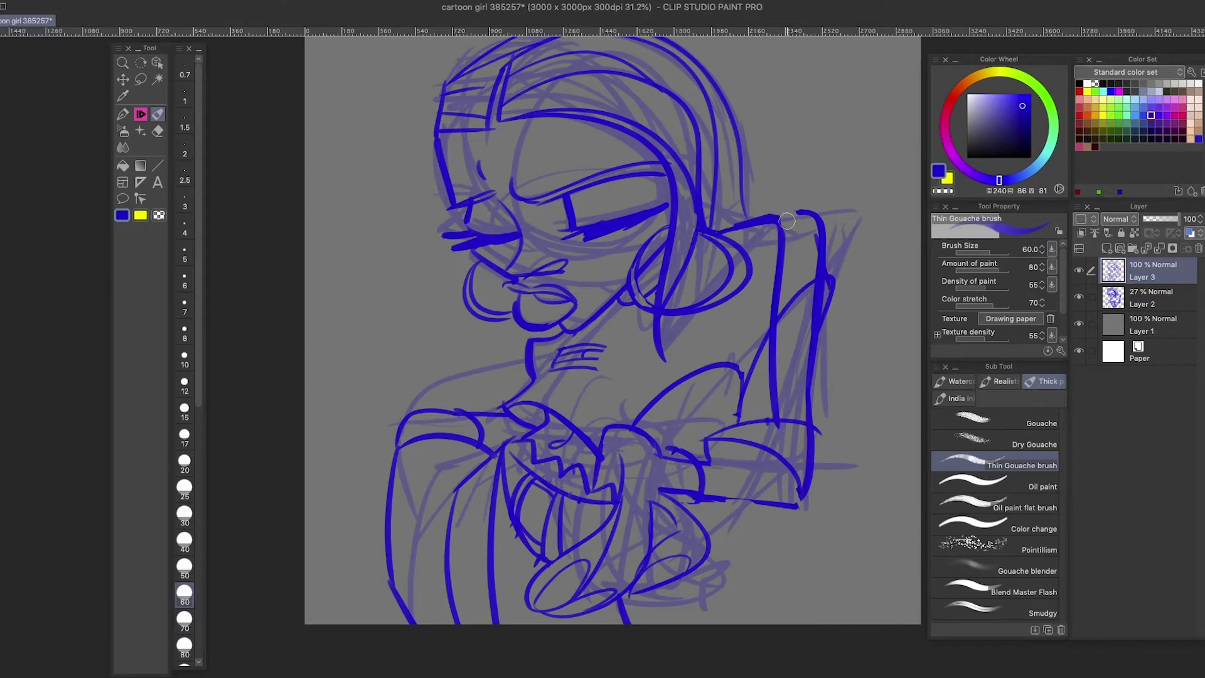
pyautogui.moveTo(824, 216); pyautogui.dragTo(817, 393)
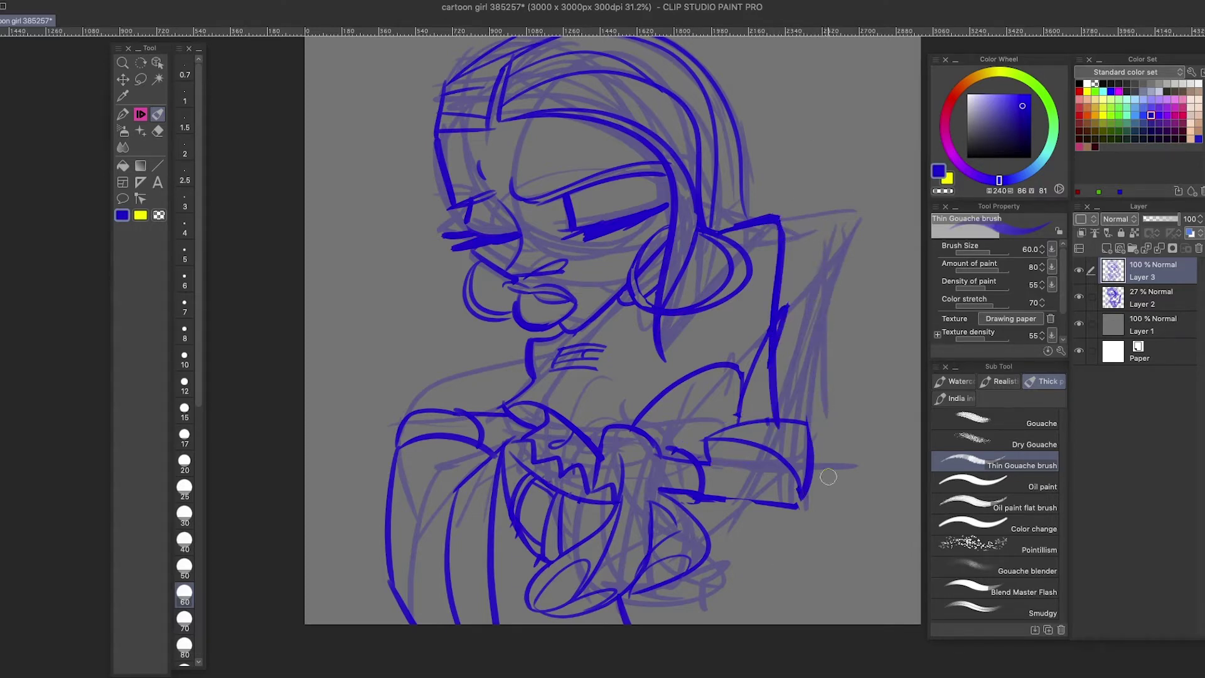
pyautogui.moveTo(812, 293); pyautogui.dragTo(744, 402)
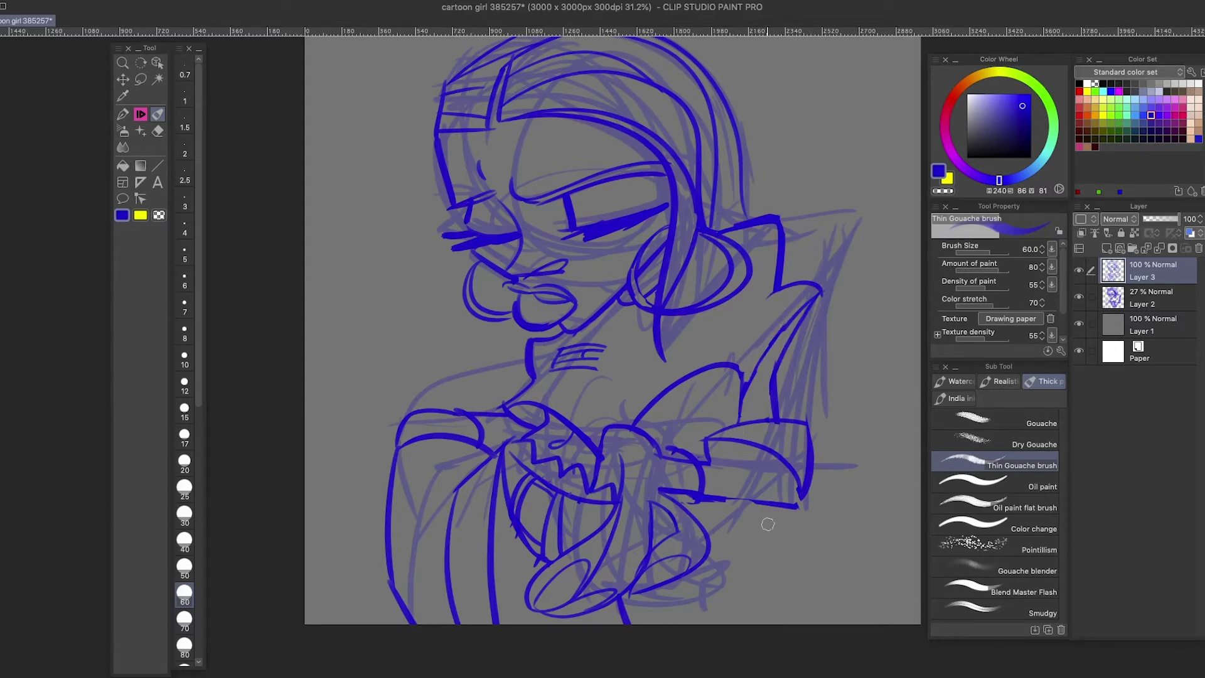
pyautogui.moveTo(680, 578); pyautogui.dragTo(643, 607)
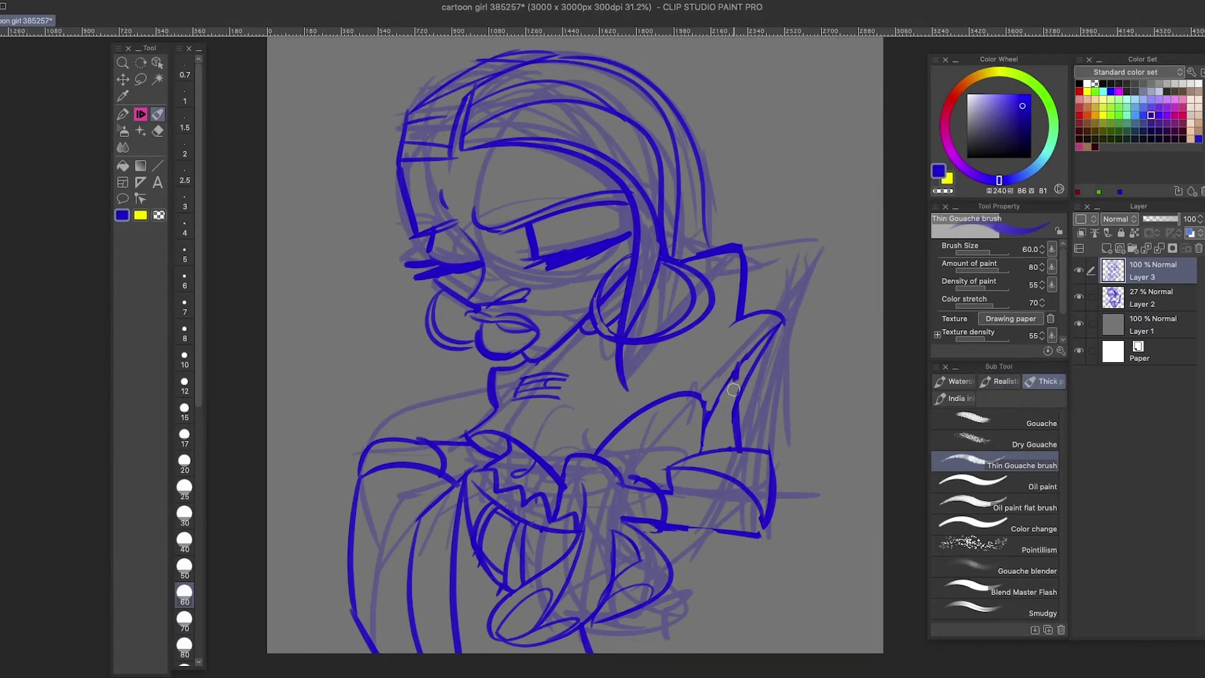
pyautogui.moveTo(734, 402); pyautogui.dragTo(763, 317)
pyautogui.moveTo(505, 414)
pyautogui.mouseDown()
pyautogui.moveTo(553, 408)
pyautogui.moveTo(518, 423)
pyautogui.moveTo(569, 411)
pyautogui.moveTo(596, 374)
pyautogui.mouseUp()
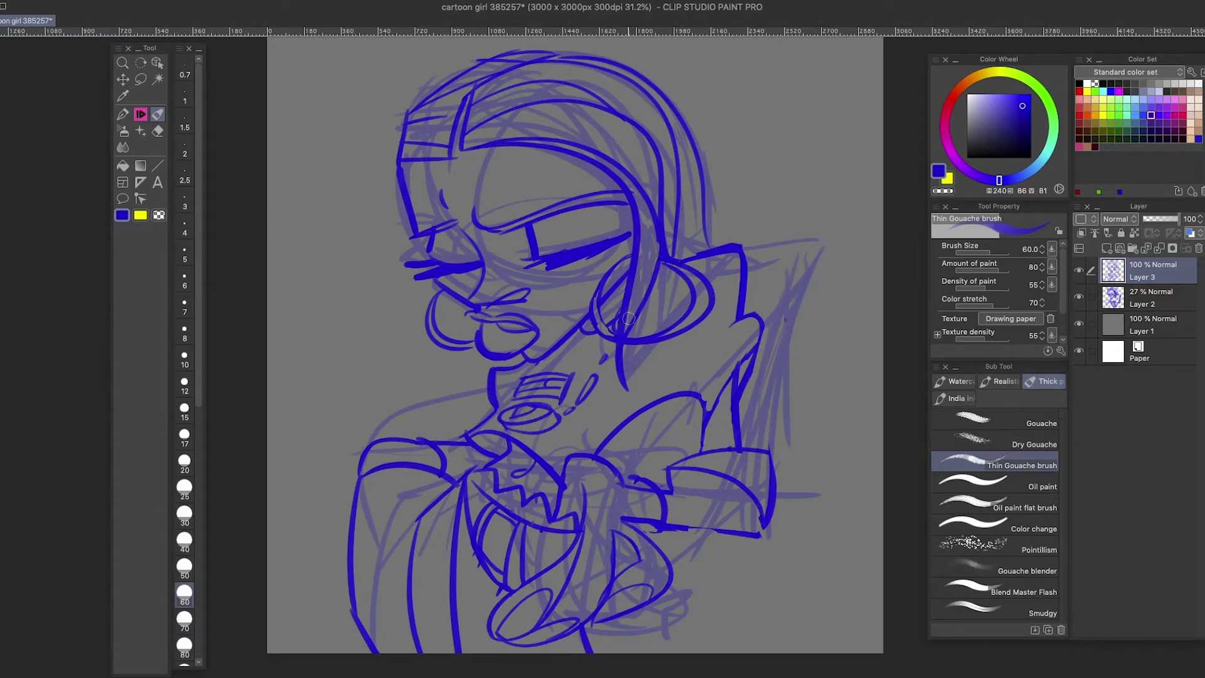
pyautogui.hotkey('ctrl', 'z')
pyautogui.hotkey('ctrl', 'z')
pyautogui.hotkey('ctrl', 'z')
pyautogui.hotkey('ctrl', 'z')
# - Hide the rough sketch on Layer 2 and flip the canvas horizontally
pyautogui.click(1079, 296)
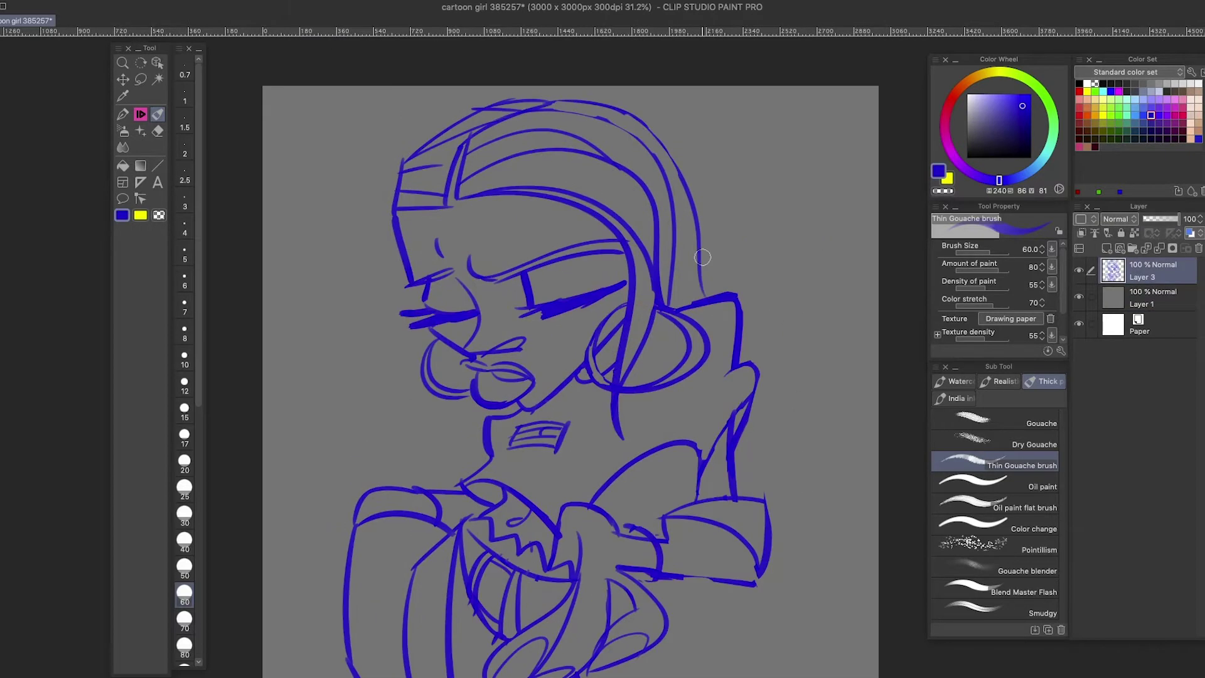
pyautogui.hotkey('ctrl', 'shift', 'h')
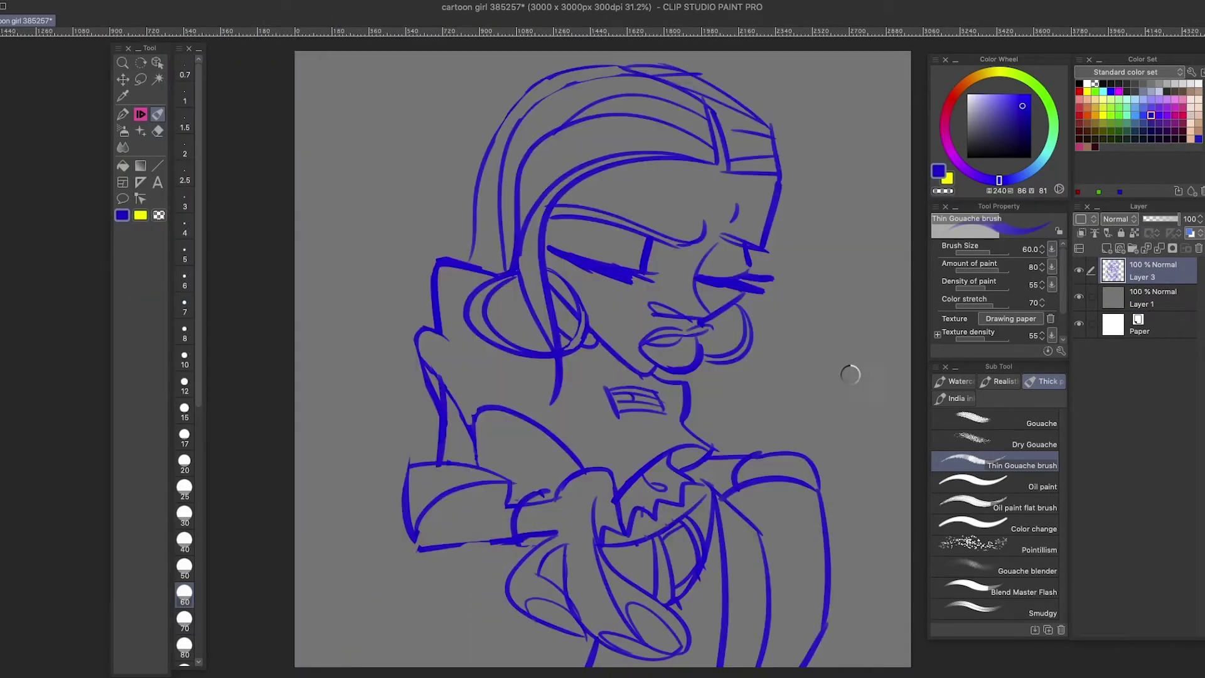
# - Move the whole line drawing on Layer 3 slightly toward the back of the girl's head with Transform
pyautogui.hotkey('ctrl', 't')
pyautogui.moveTo(824, 415); pyautogui.dragTo(802, 413)
pyautogui.press('Return')
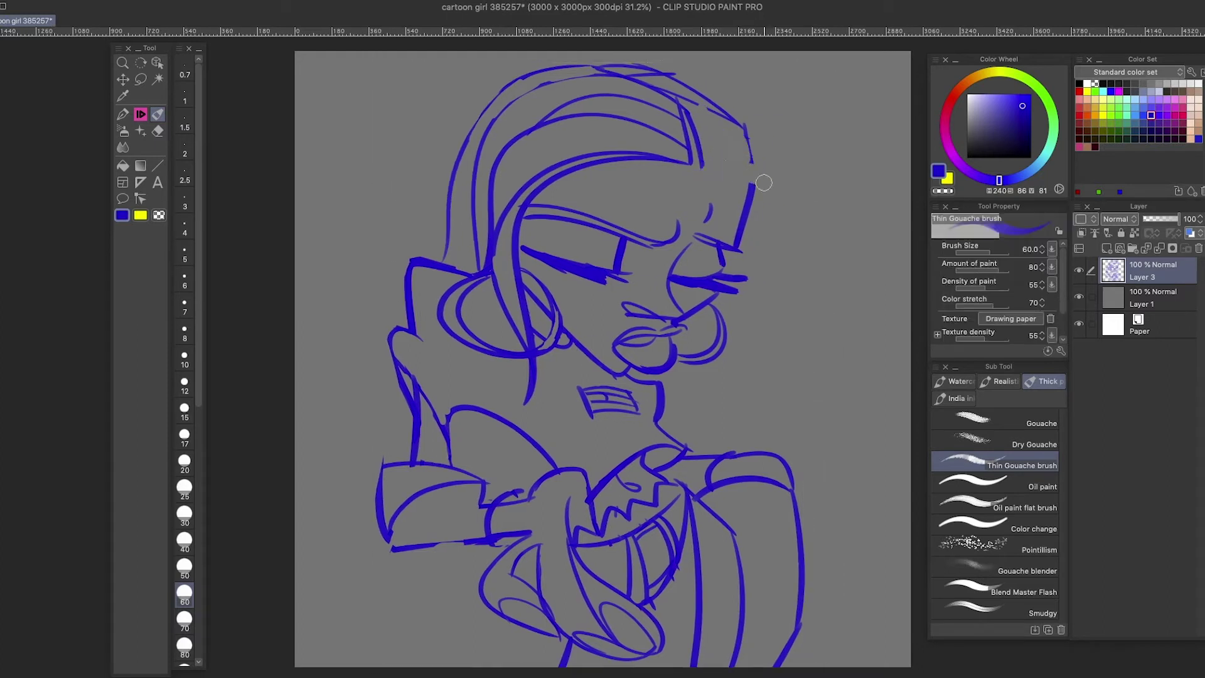
# - Redraw the hair on the far side of the forehead with a rounded hairline, a small curl and a long loose strand
pyautogui.moveTo(764, 183); pyautogui.dragTo(753, 198)
pyautogui.moveTo(718, 104); pyautogui.dragTo(775, 206)
pyautogui.moveTo(756, 188); pyautogui.dragTo(787, 264)
pyautogui.hotkey('ctrl', 'z')
pyautogui.hotkey('ctrl', 'z')
pyautogui.moveTo(718, 109); pyautogui.dragTo(802, 241)
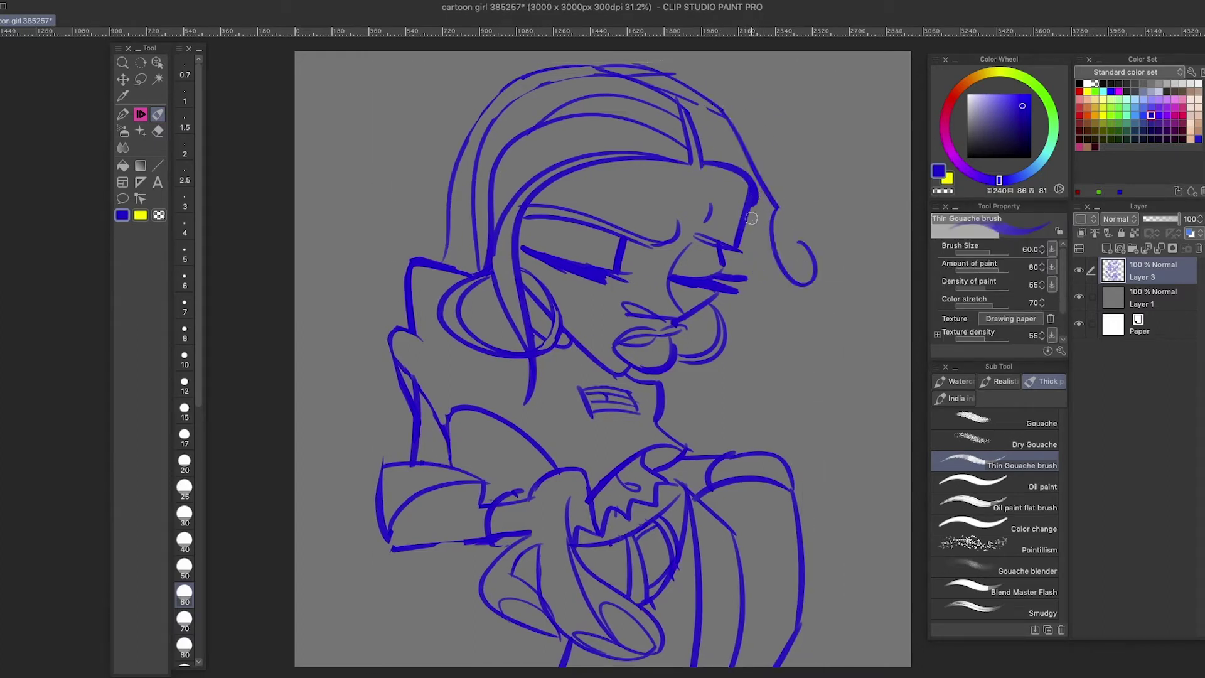
pyautogui.moveTo(747, 215); pyautogui.dragTo(769, 379)
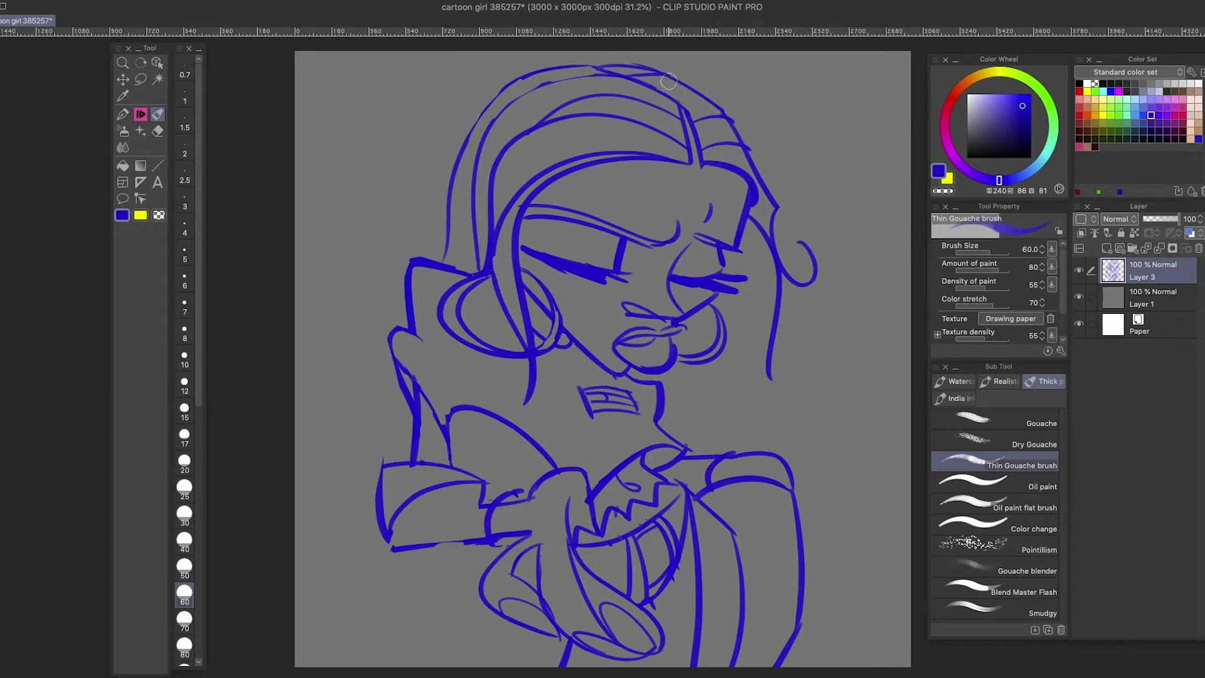
# - Redraw the outer contour of the hair from the crown down to the collar at the back of the head
pyautogui.moveTo(618, 74)
pyautogui.mouseDown()
pyautogui.moveTo(487, 138)
pyautogui.moveTo(439, 263)
pyautogui.mouseUp()
pyautogui.hotkey('ctrl', 'z')
pyautogui.moveTo(590, 61); pyautogui.dragTo(440, 261)
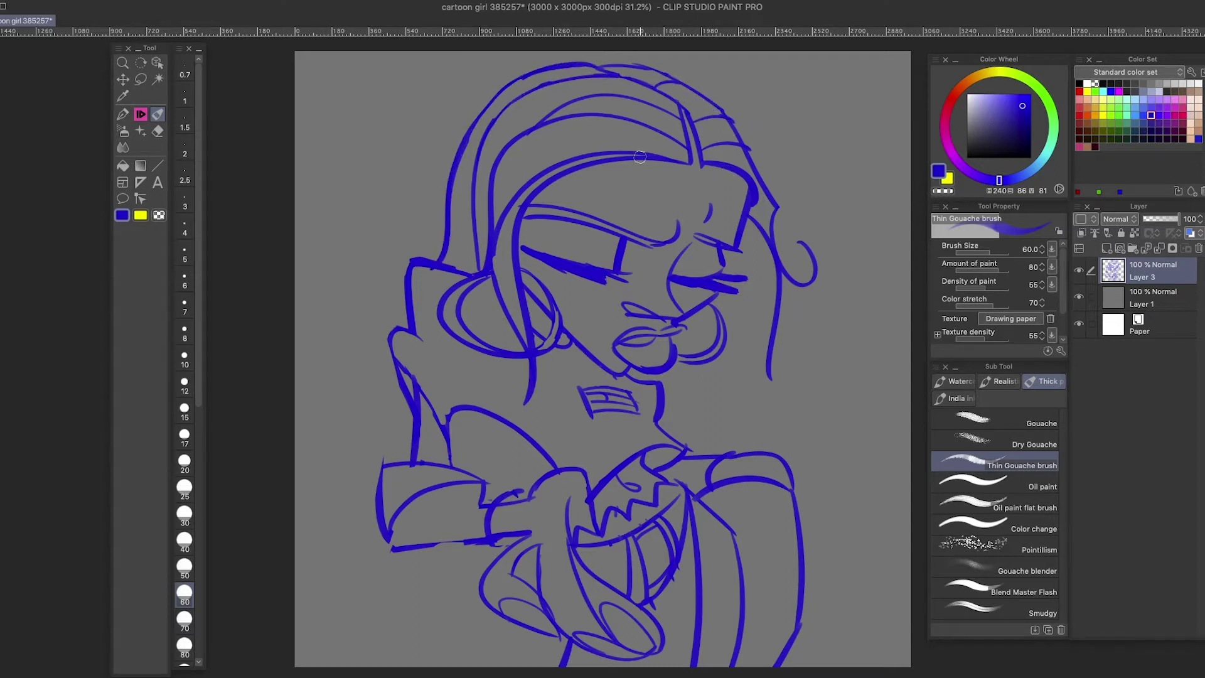
# - Rework the lid lines above the far eye and reshape the inner end of the near eyebrow
pyautogui.scroll(-2, 402, 304)
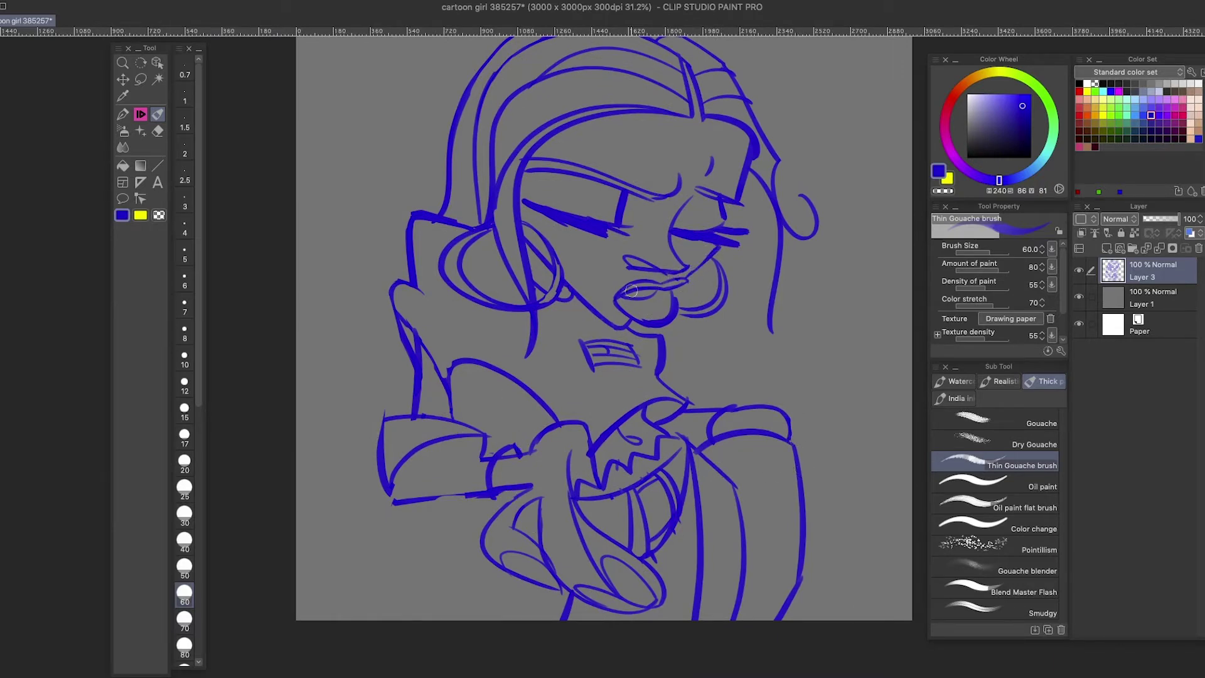
pyautogui.moveTo(698, 189); pyautogui.dragTo(732, 209)
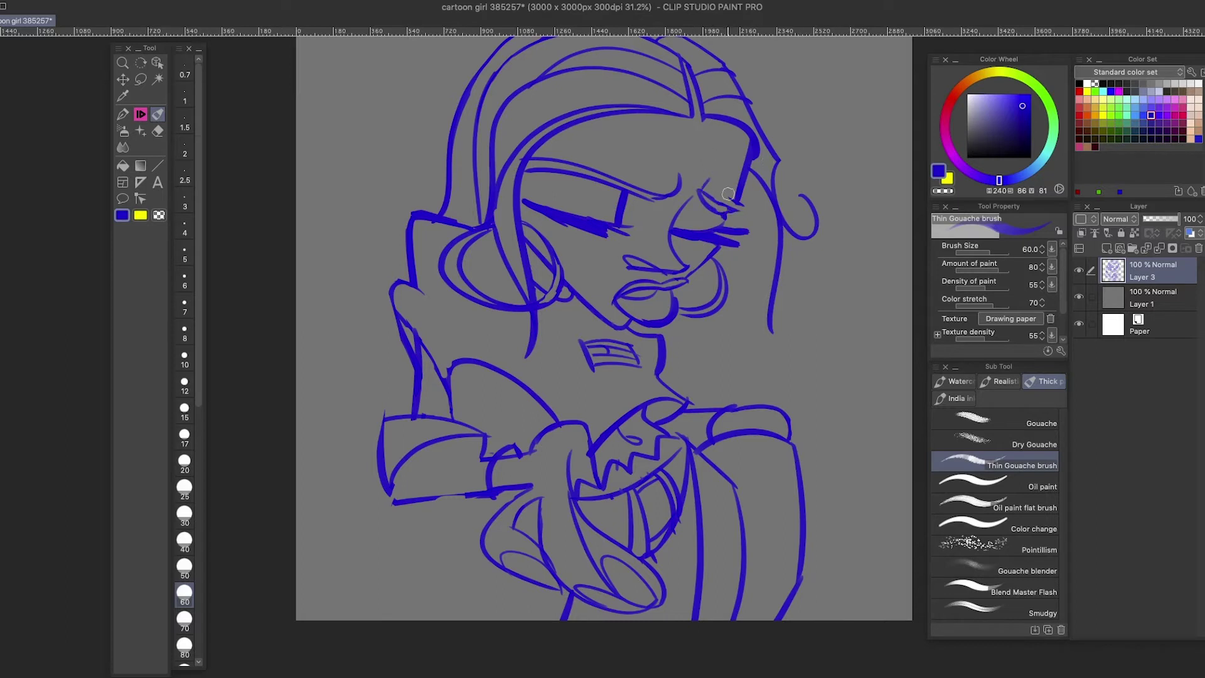
pyautogui.hotkey('ctrl', 'z')
pyautogui.moveTo(618, 189); pyautogui.dragTo(684, 175)
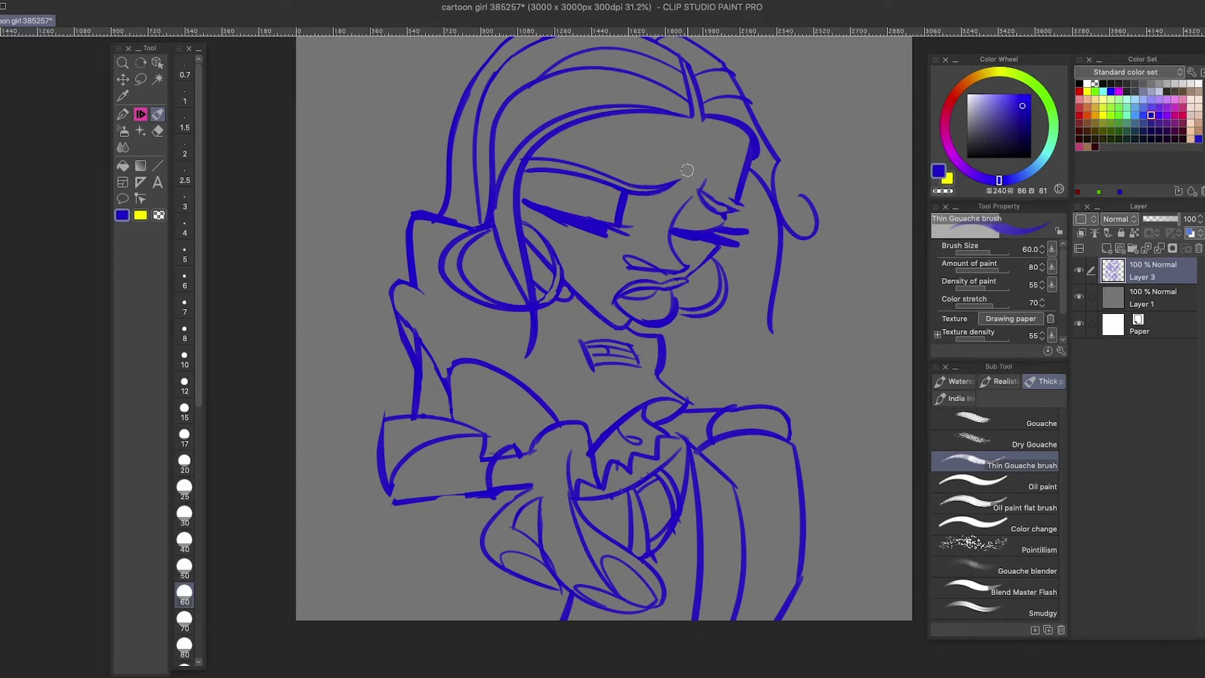
# - Review the drawing with the palettes hidden, then check the face, sleeves and hand up close
pyautogui.scroll(-1, 691, 173)
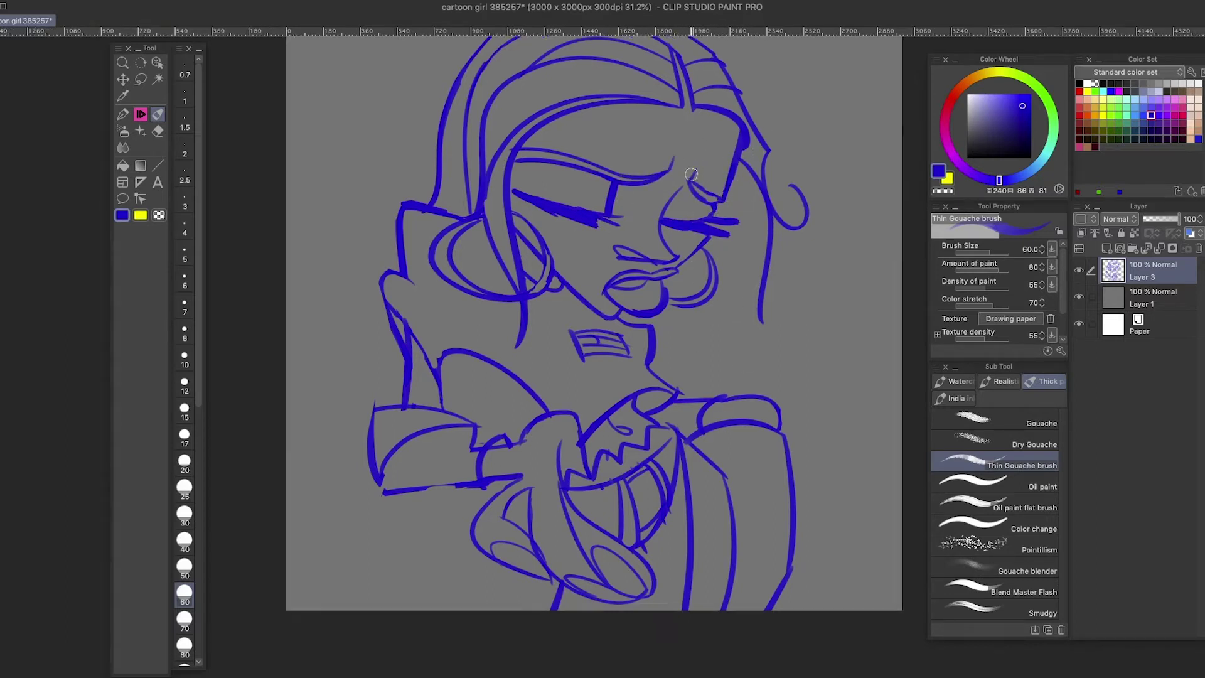
pyautogui.press('Tab')
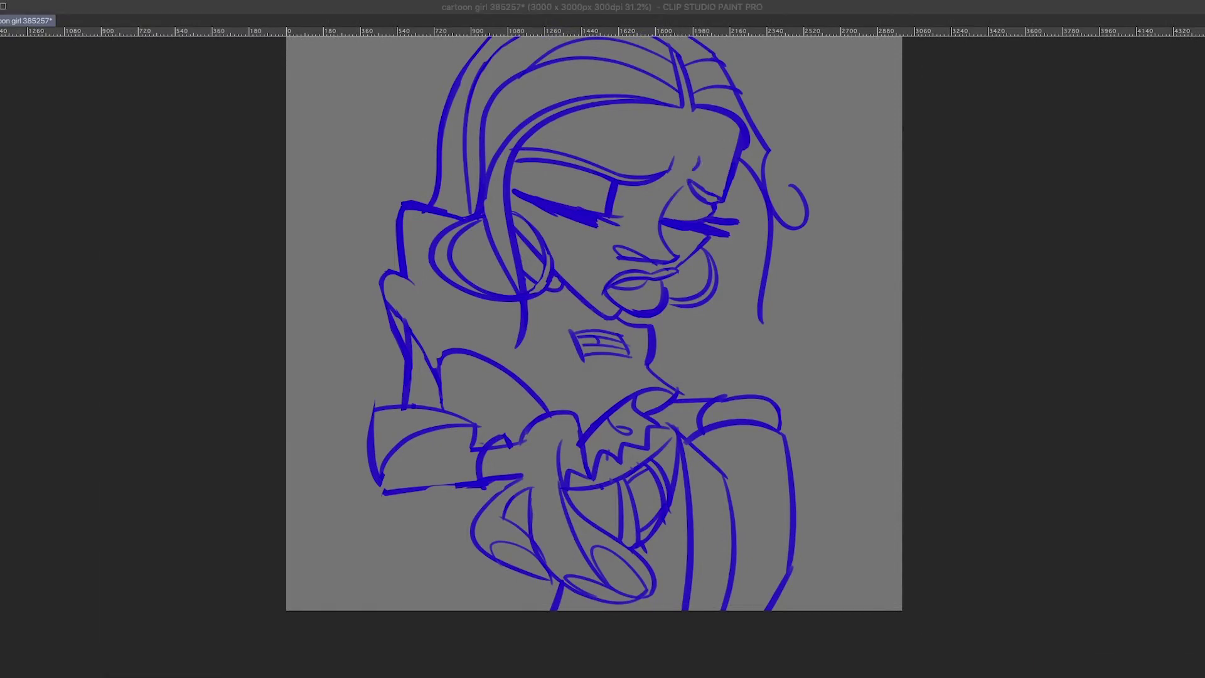
pyautogui.press('Tab')
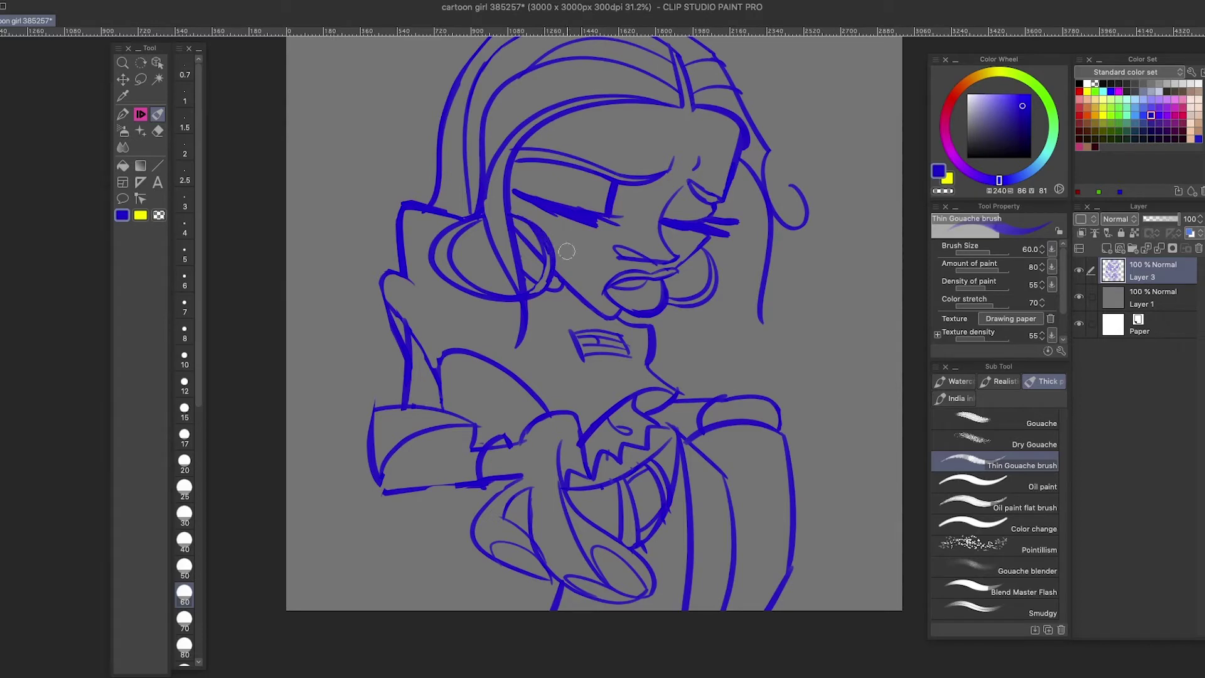
pyautogui.scroll(3, 728, 335)
pyautogui.scroll(-5, 427, 295)
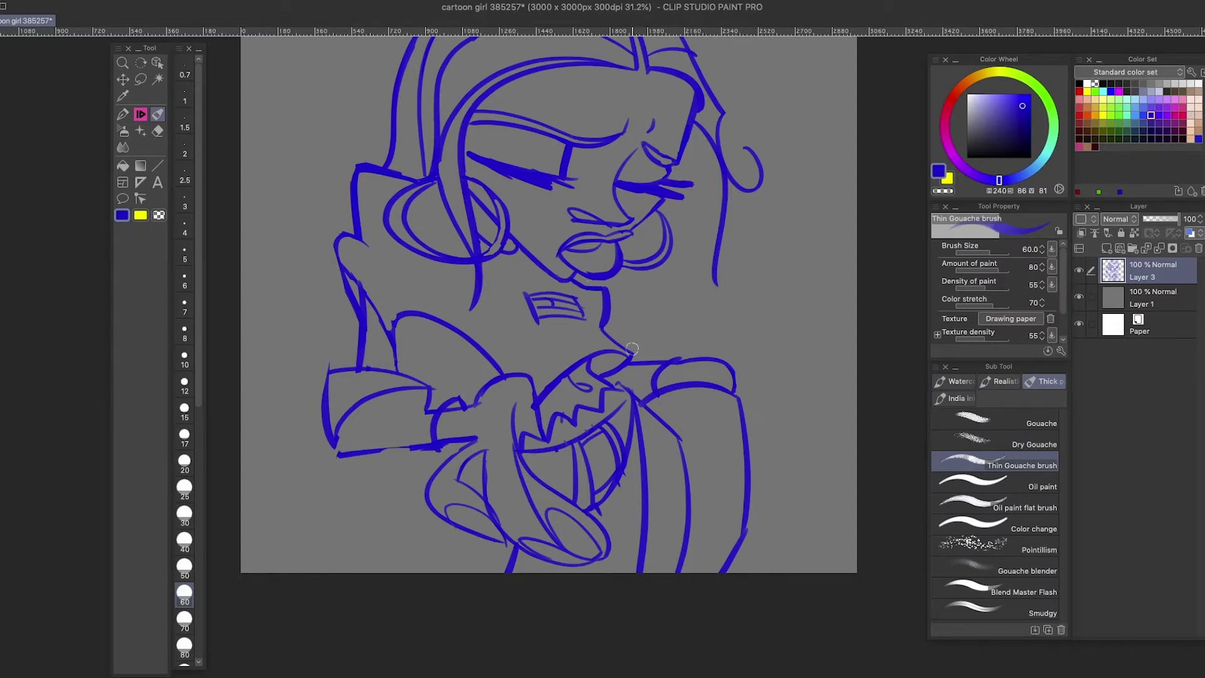
pyautogui.scroll(-2, 647, 505)
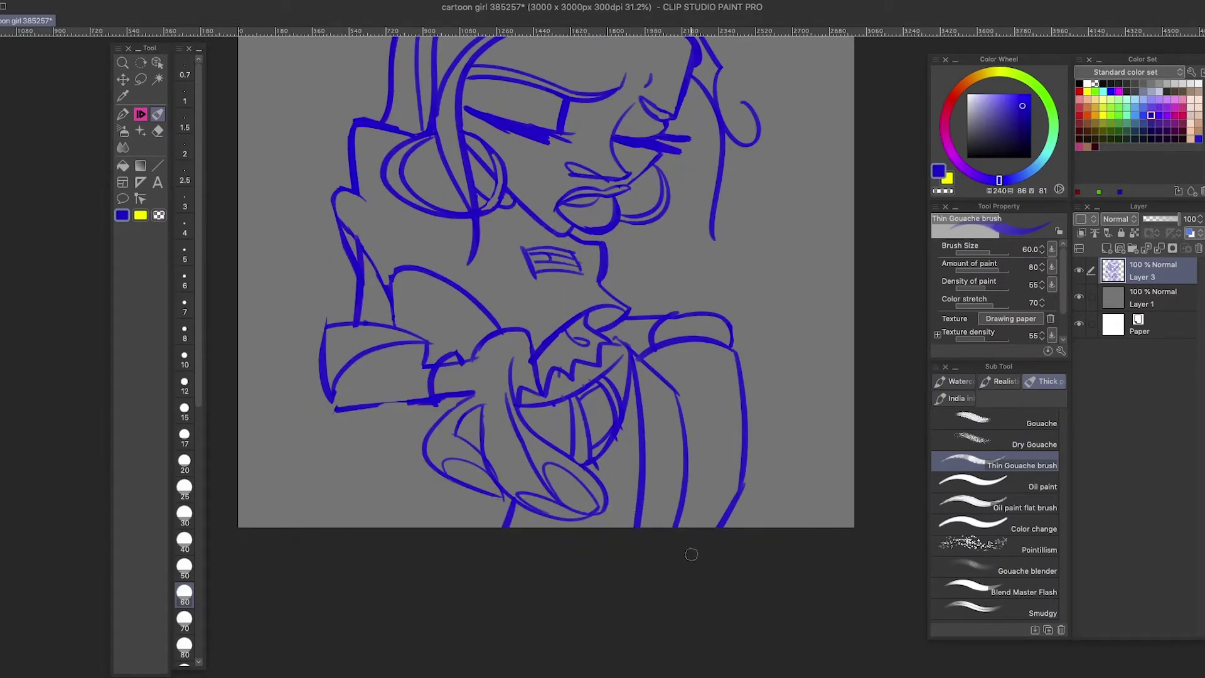
pyautogui.scroll(4, 507, 405)
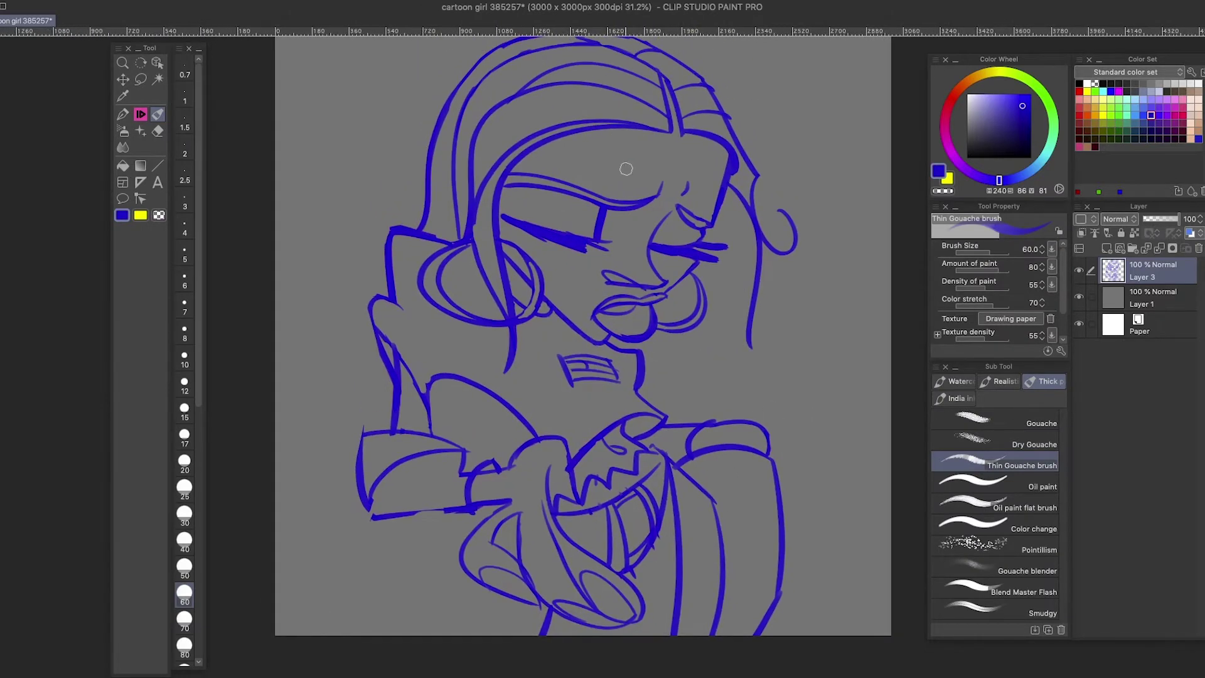
# - Select the near eye with the Lasso, transform it slightly toward the nose, and deselect it
pyautogui.press('m')
pyautogui.moveTo(628, 226); pyautogui.dragTo(624, 242)
pyautogui.press('super+t')
pyautogui.press('Return')
pyautogui.press('super+d')
pyautogui.press('b')
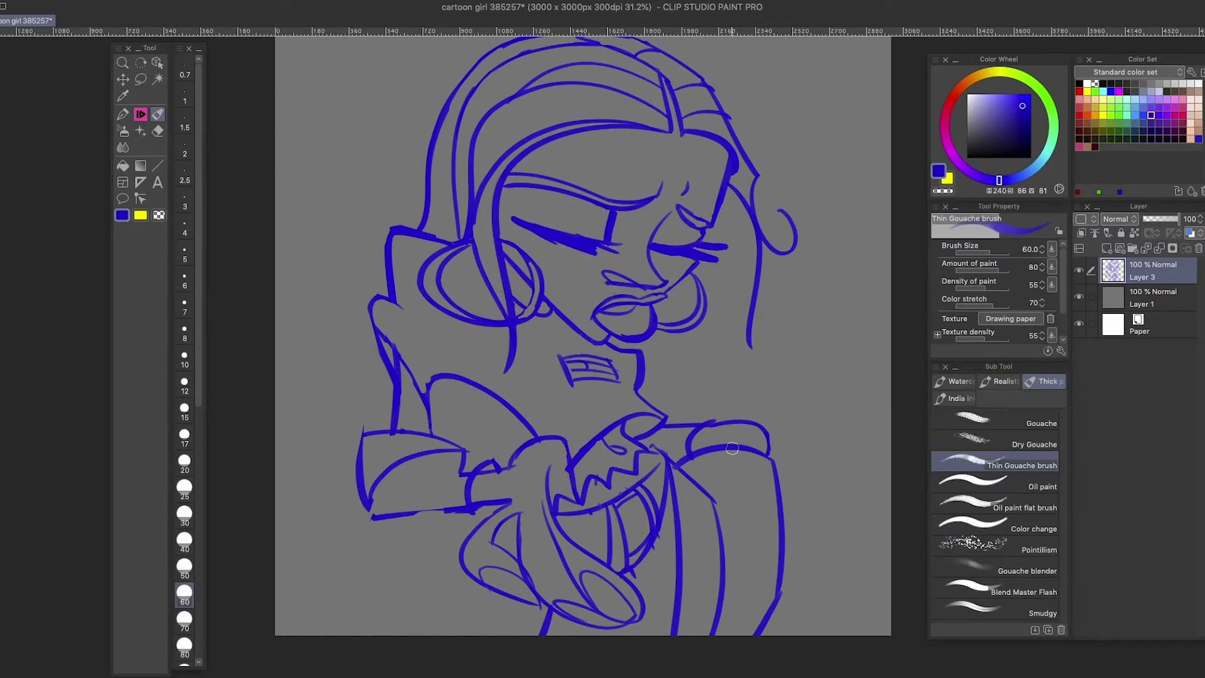
pyautogui.press('Tab')
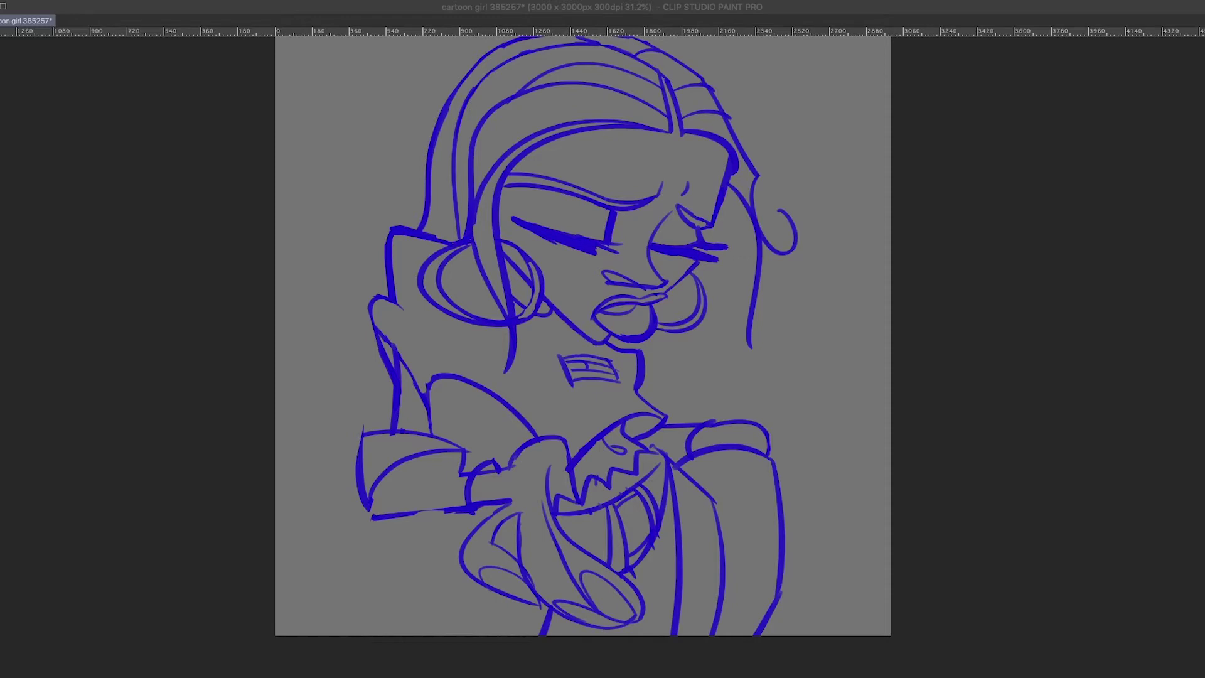
pyautogui.press('Tab')
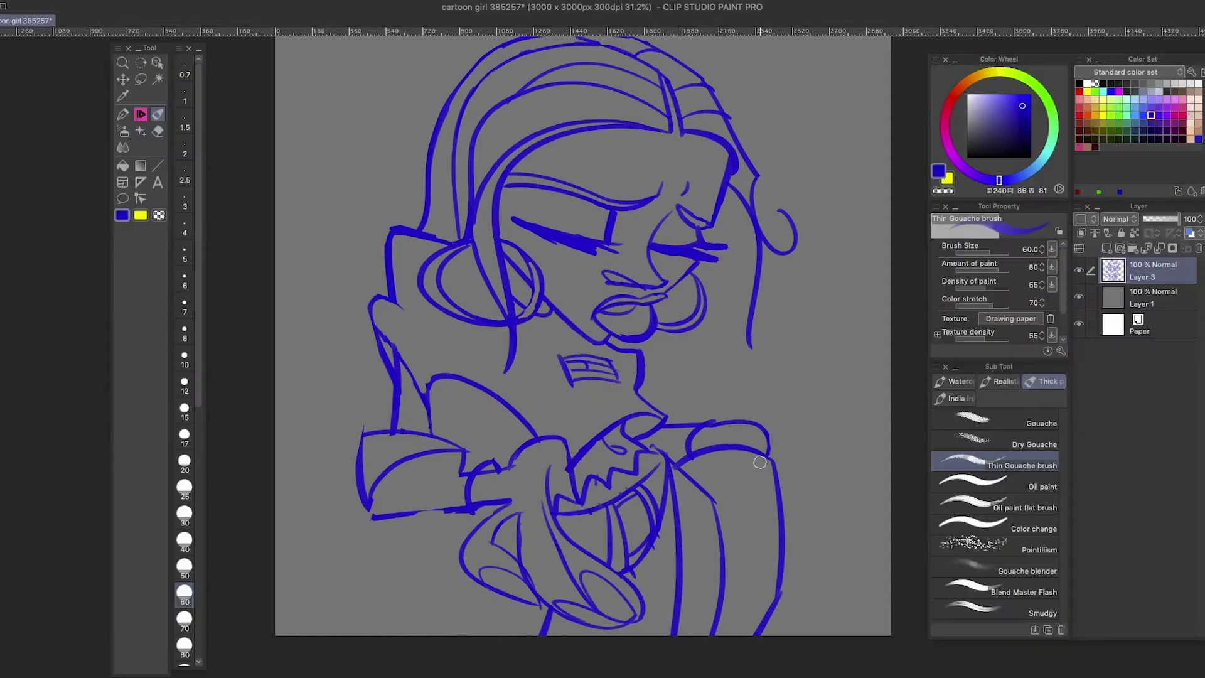
# - Redraw the top of the far shoulder as a flat, angular sleeve band extending from the neckline
pyautogui.moveTo(672, 440); pyautogui.dragTo(774, 452)
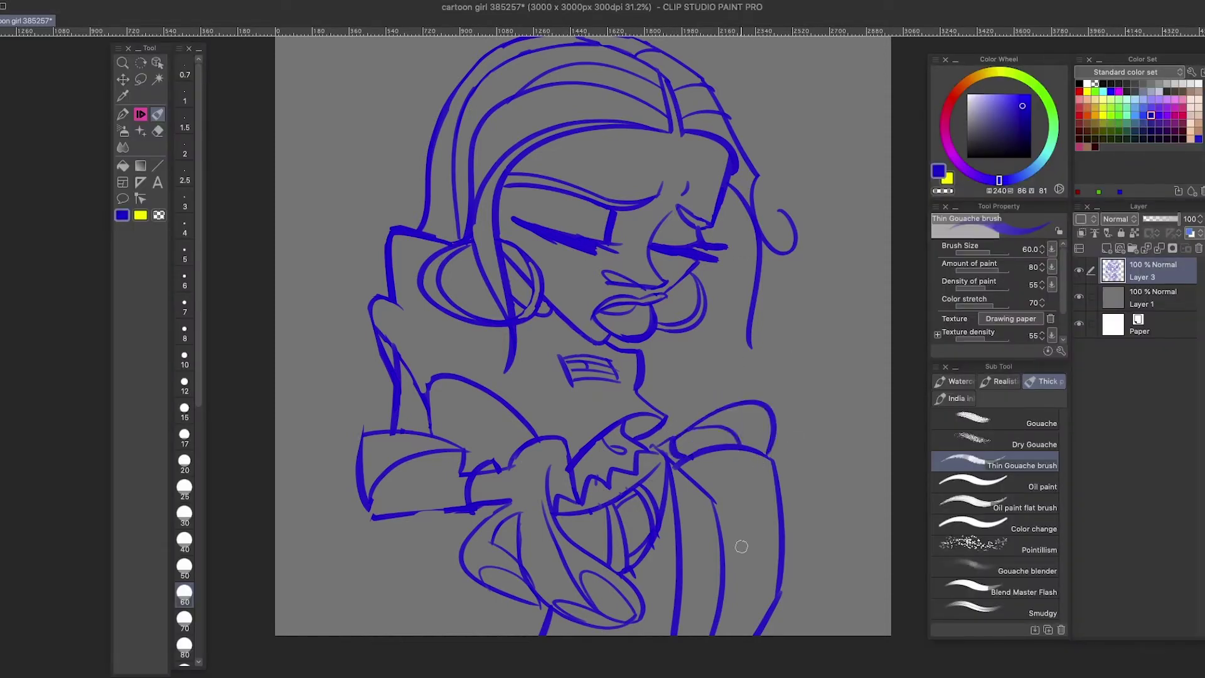
pyautogui.press('super+z')
pyautogui.moveTo(664, 425); pyautogui.dragTo(770, 453)
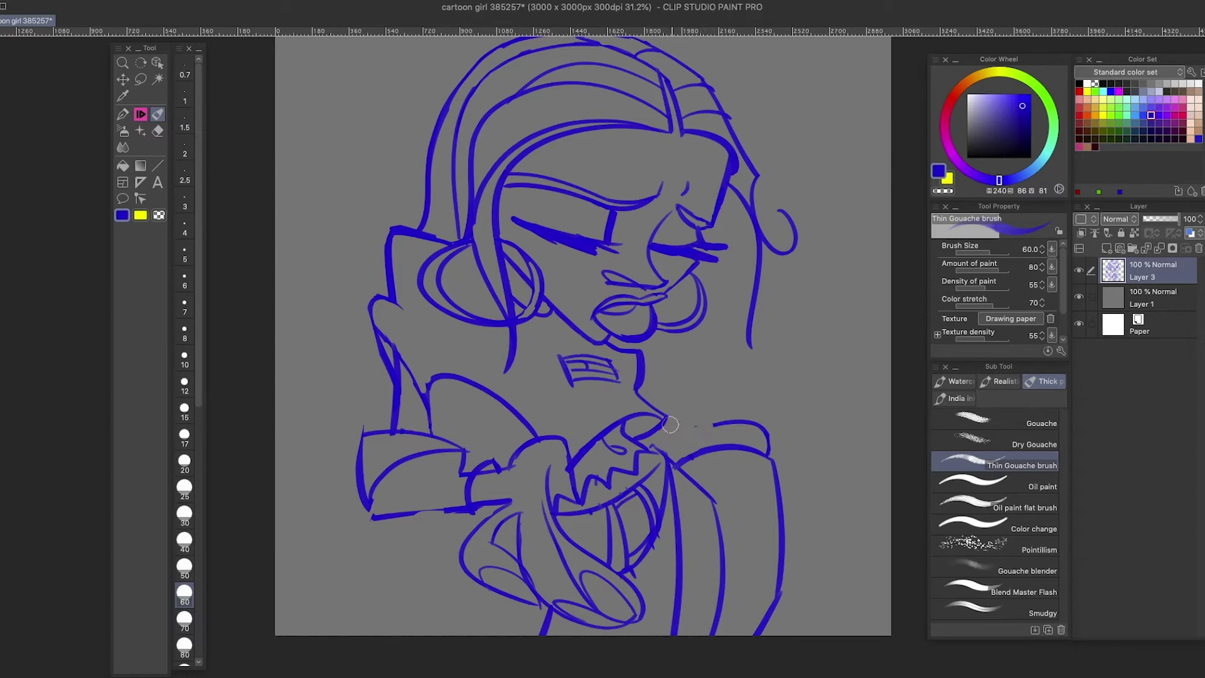
pyautogui.moveTo(689, 451)
pyautogui.mouseDown()
pyautogui.moveTo(741, 420)
pyautogui.moveTo(758, 450)
pyautogui.mouseUp()
pyautogui.press('super+z')
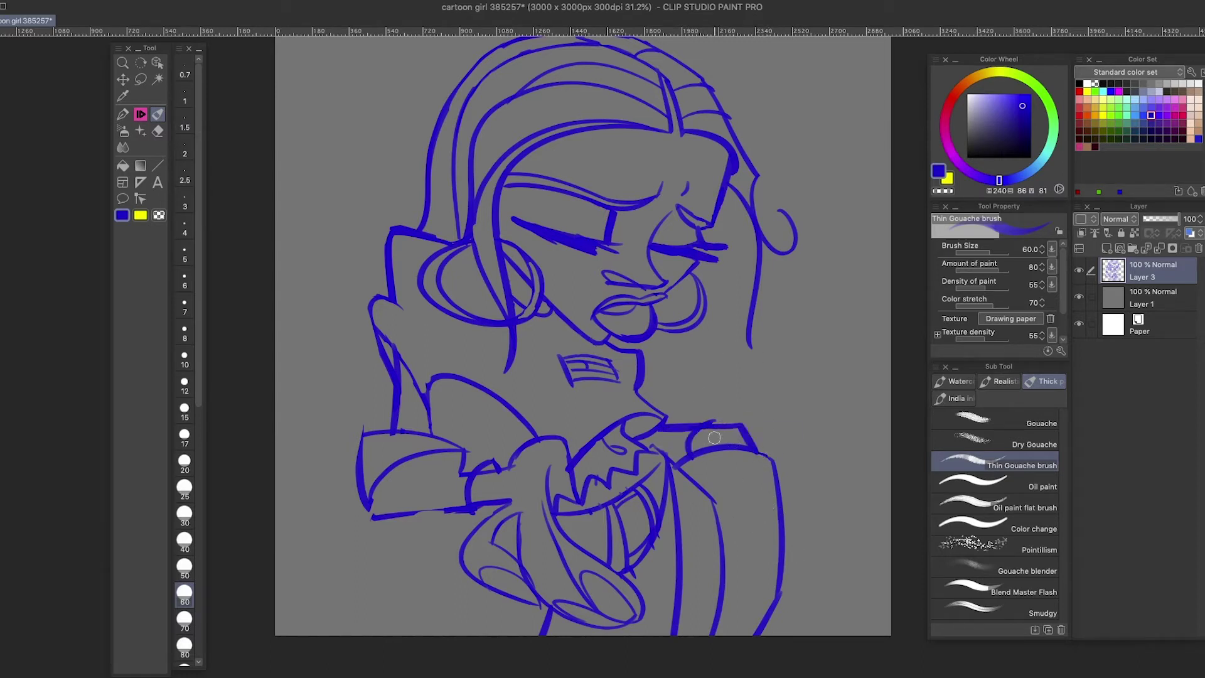
pyautogui.press('super+z')
pyautogui.moveTo(661, 426)
pyautogui.mouseDown()
pyautogui.moveTo(741, 425)
pyautogui.moveTo(763, 460)
pyautogui.mouseUp()
# - Touch up the hair contour at the crown, and rework the lower lip and the far hoop earring
pyautogui.scroll(3, 705, 438)
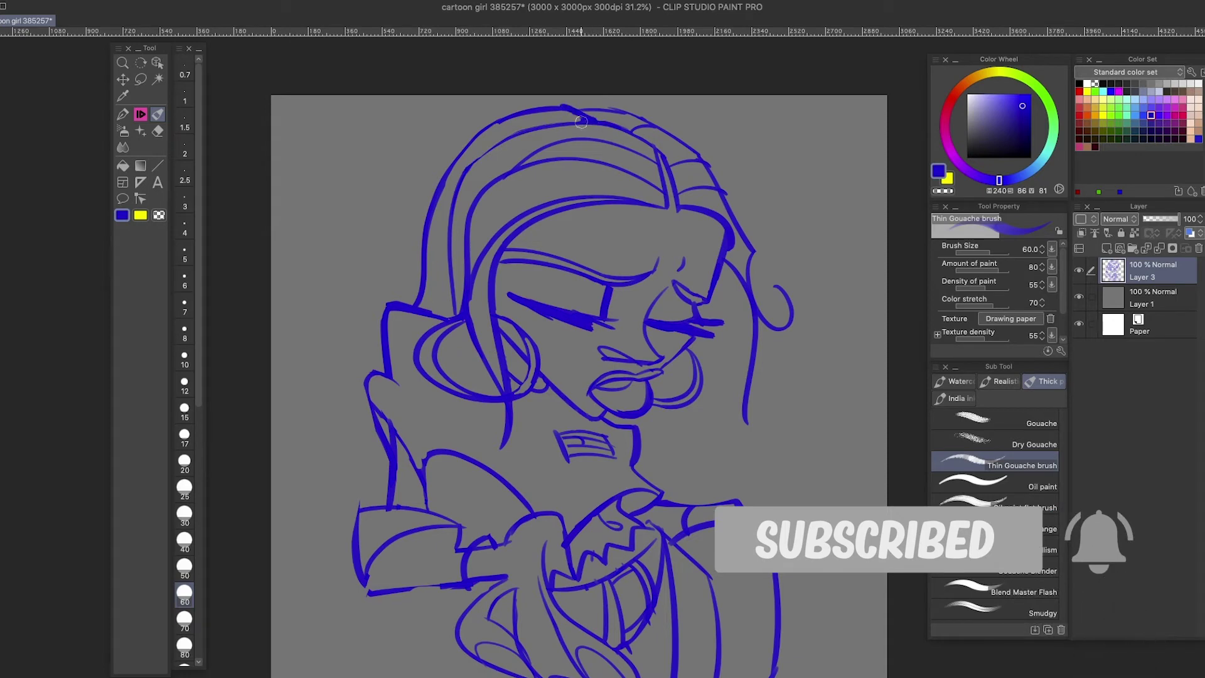
pyautogui.scroll(-3, 699, 332)
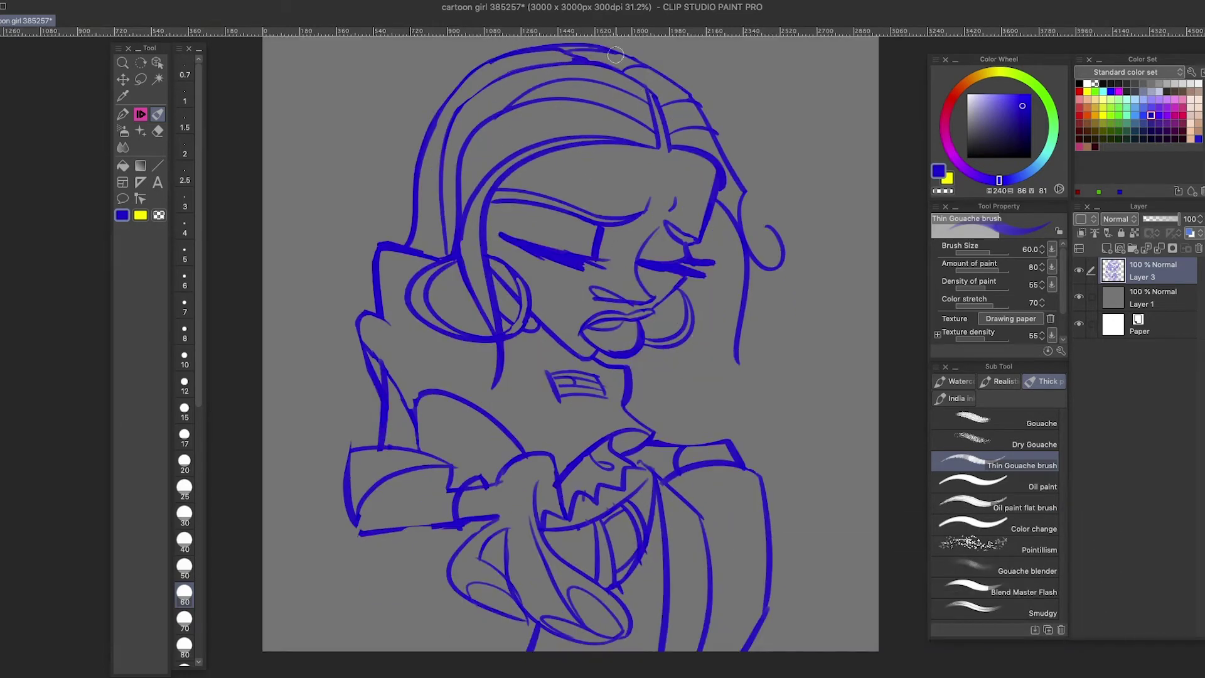
pyautogui.moveTo(728, 393); pyautogui.dragTo(694, 347)
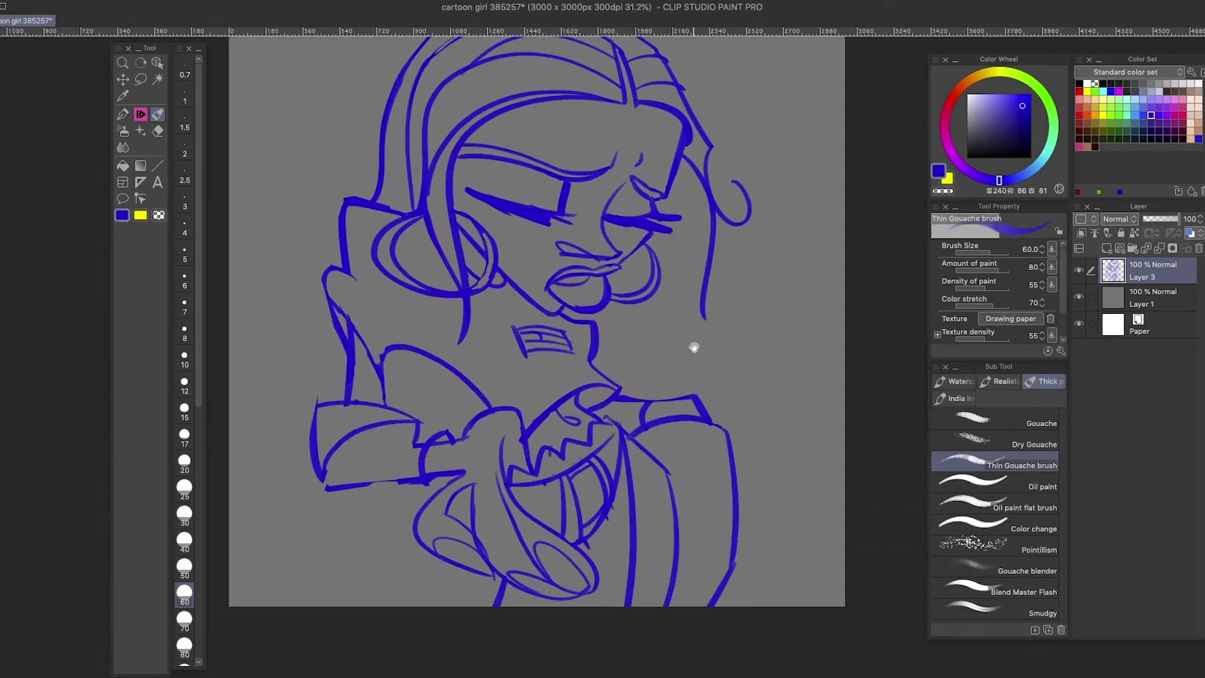
pyautogui.moveTo(591, 305); pyautogui.dragTo(561, 312)
pyautogui.hotkey('ctrl', 'z')
pyautogui.moveTo(610, 296); pyautogui.dragTo(636, 264)
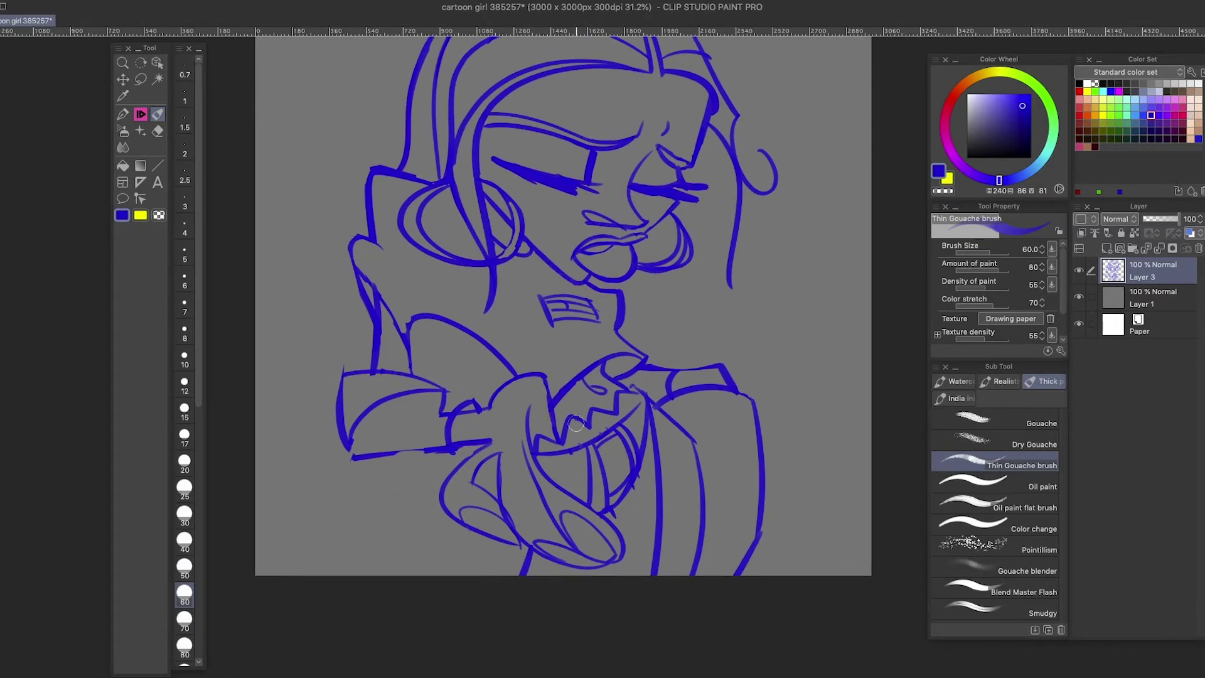
# - Scale the whole line drawing on Layer 3 to 99 percent
pyautogui.scroll(5, 577, 424)
pyautogui.hotkey('ctrl', 't')
pyautogui.scroll(-1, 782, 188)
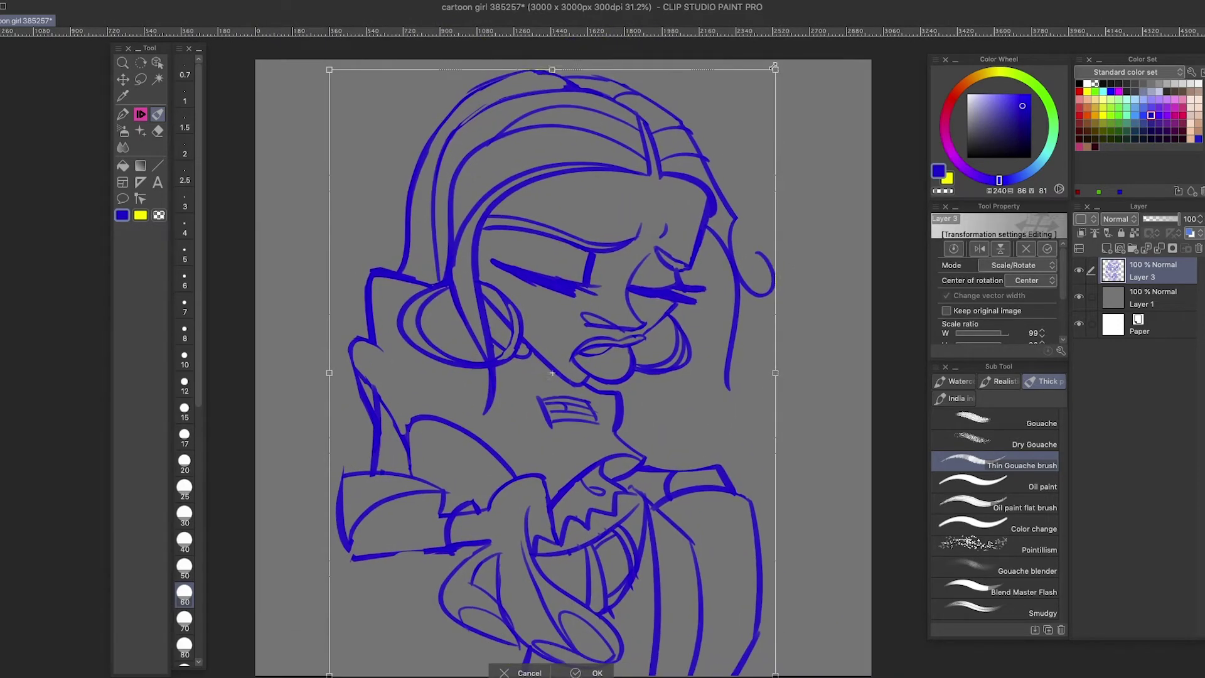
pyautogui.press('Return')
# - Try to redraw the outer edge of the far sleeve with the Thin Gouache brush
pyautogui.press('m')
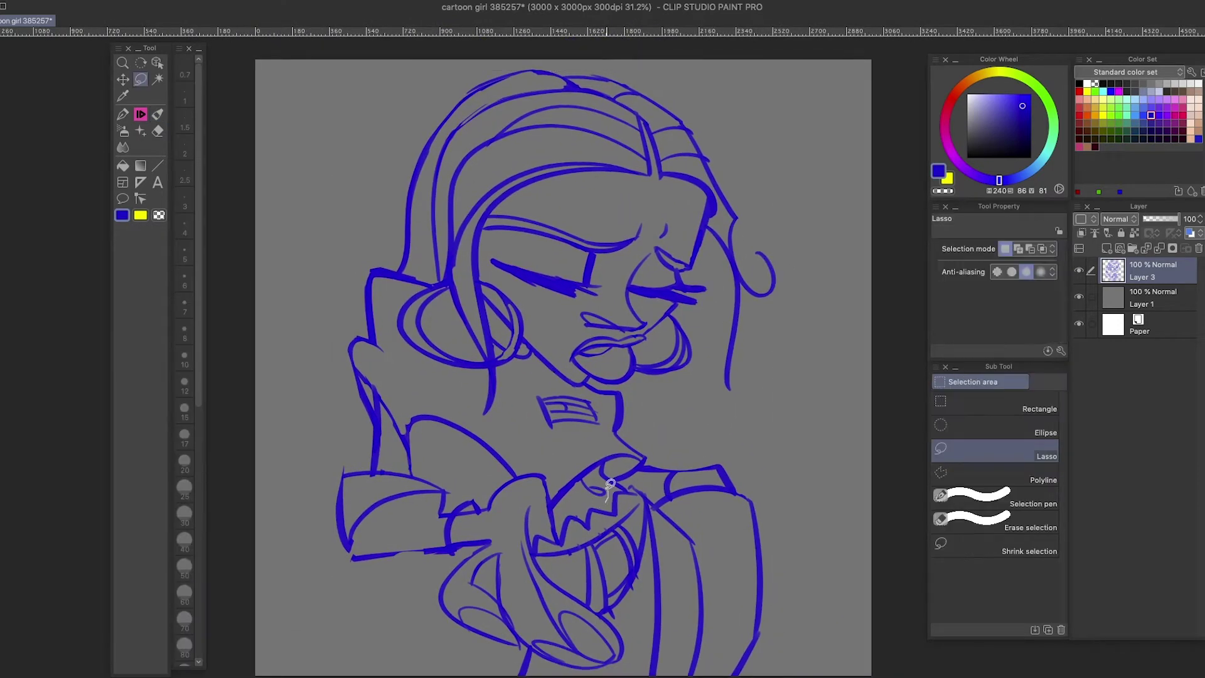
pyautogui.press('b')
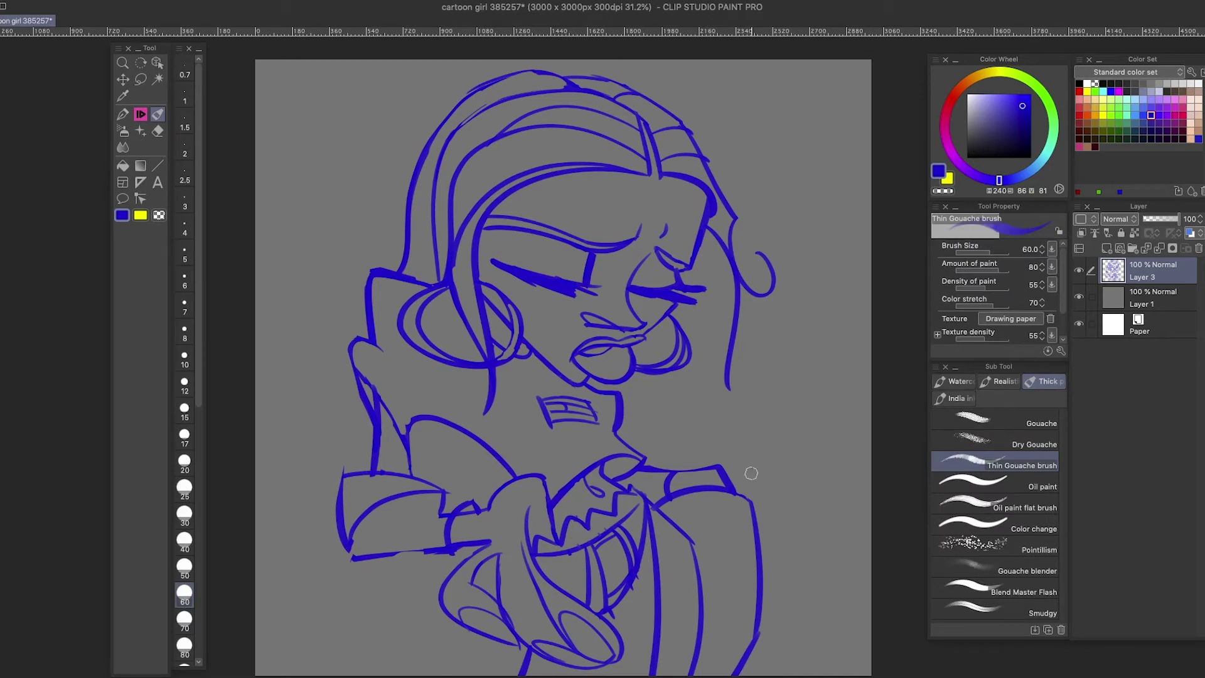
pyautogui.moveTo(760, 514); pyautogui.dragTo(697, 662)
pyautogui.hotkey('ctrl', 'z')
# - Review the whole drawing with the palettes hidden and with the canvas rotated, then check the lower sleeves and hand
pyautogui.press('Tab')
pyautogui.press('Tab')
pyautogui.press('Tab')
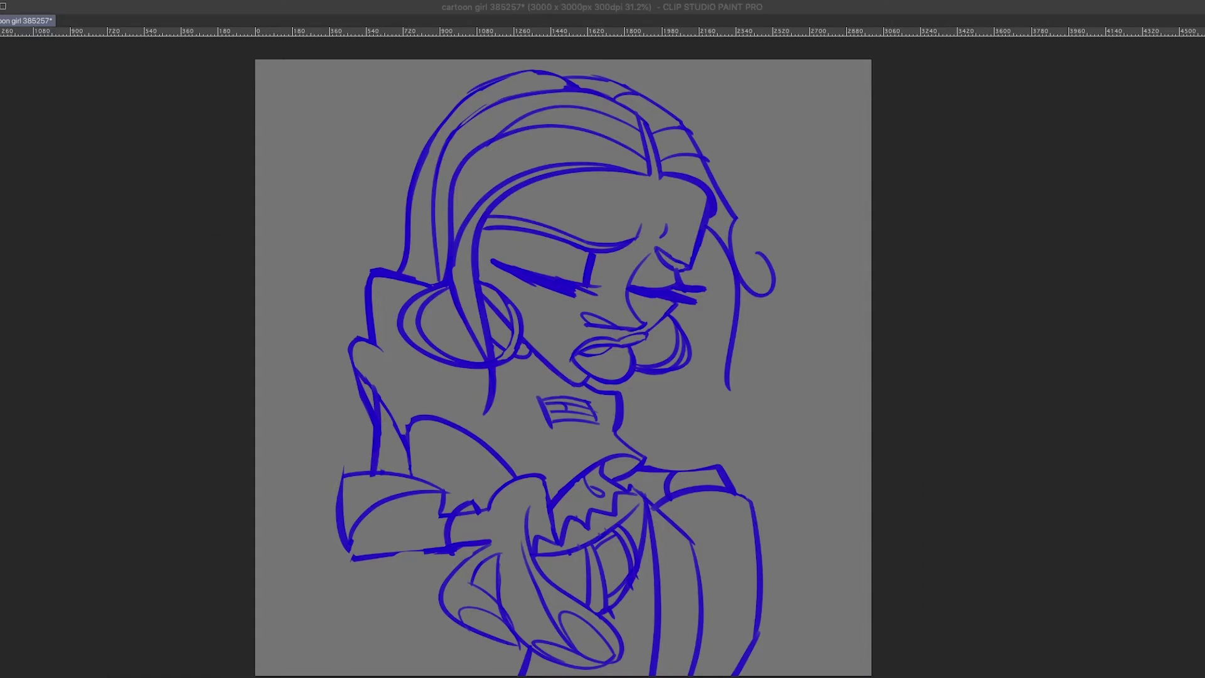
pyautogui.press('Tab')
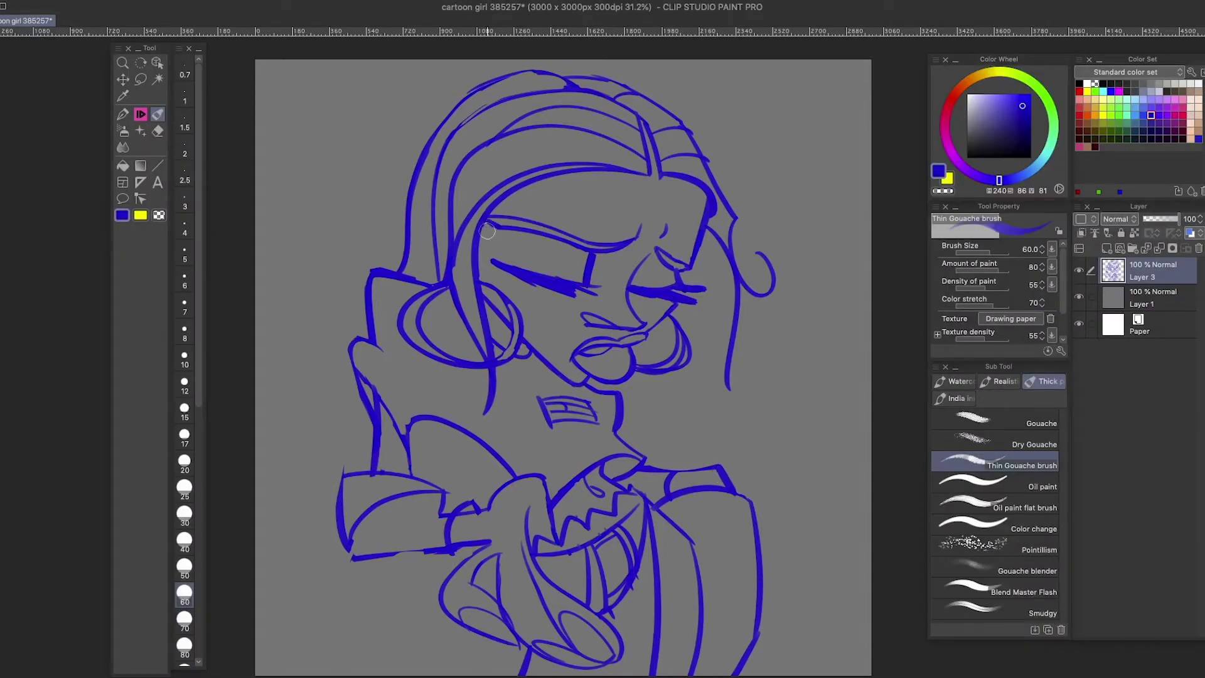
pyautogui.moveTo(775, 327); pyautogui.dragTo(729, 245)
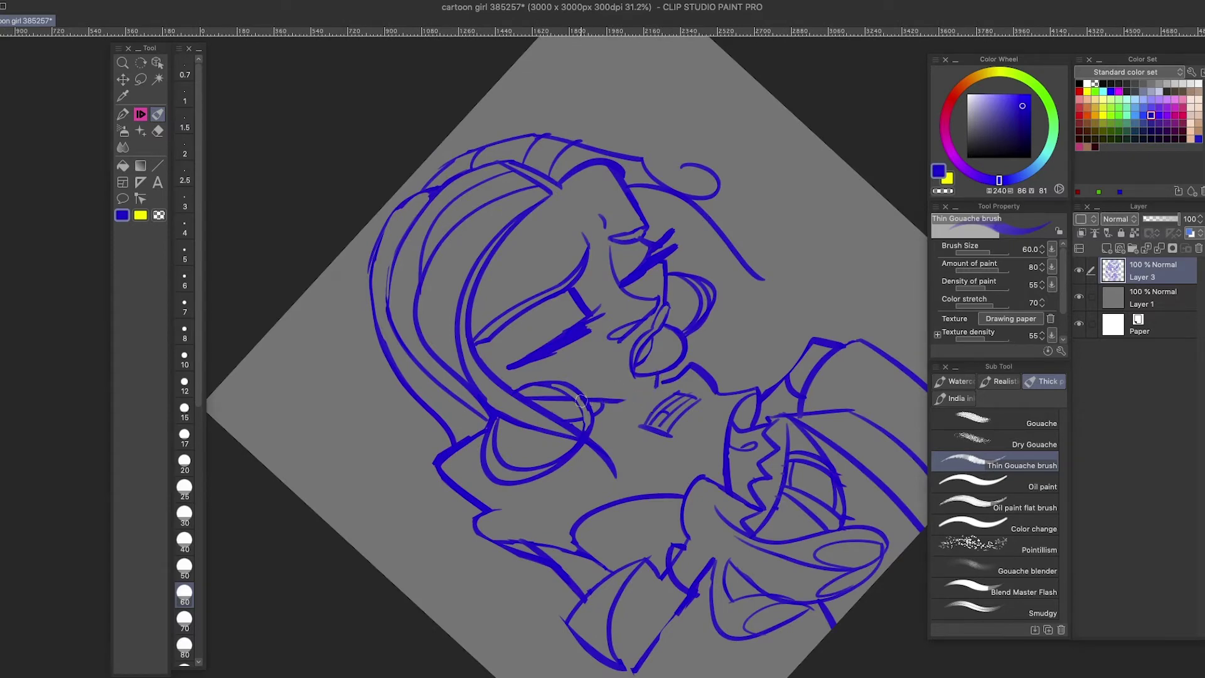
pyautogui.moveTo(656, 383); pyautogui.dragTo(583, 520)
pyautogui.hotkey('ctrl', '0')
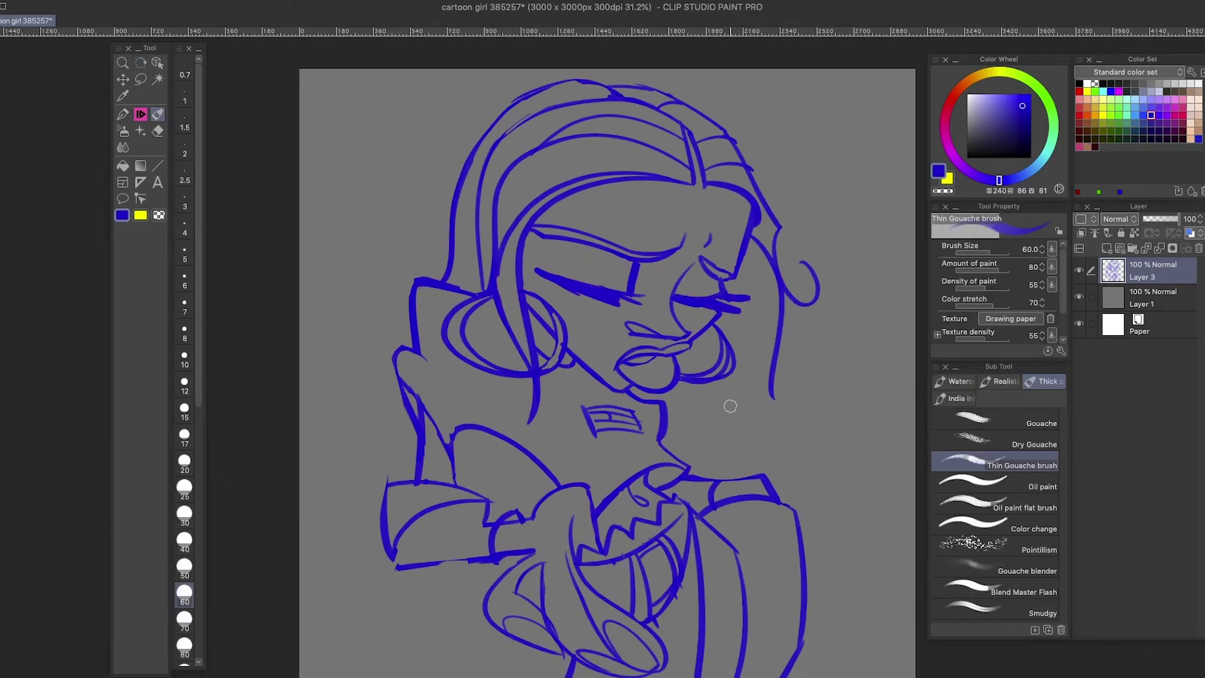
pyautogui.scroll(-3, 670, 446)
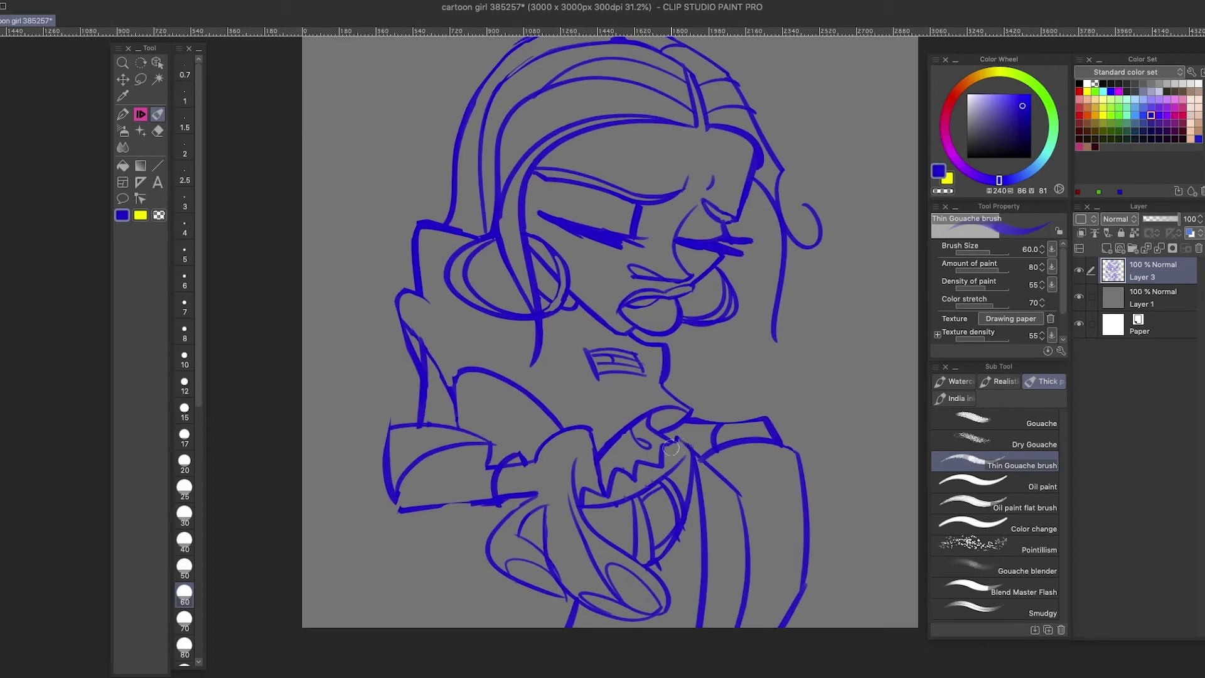
pyautogui.hscroll(2, 789, 504)
pyautogui.scroll(1, 789, 505)
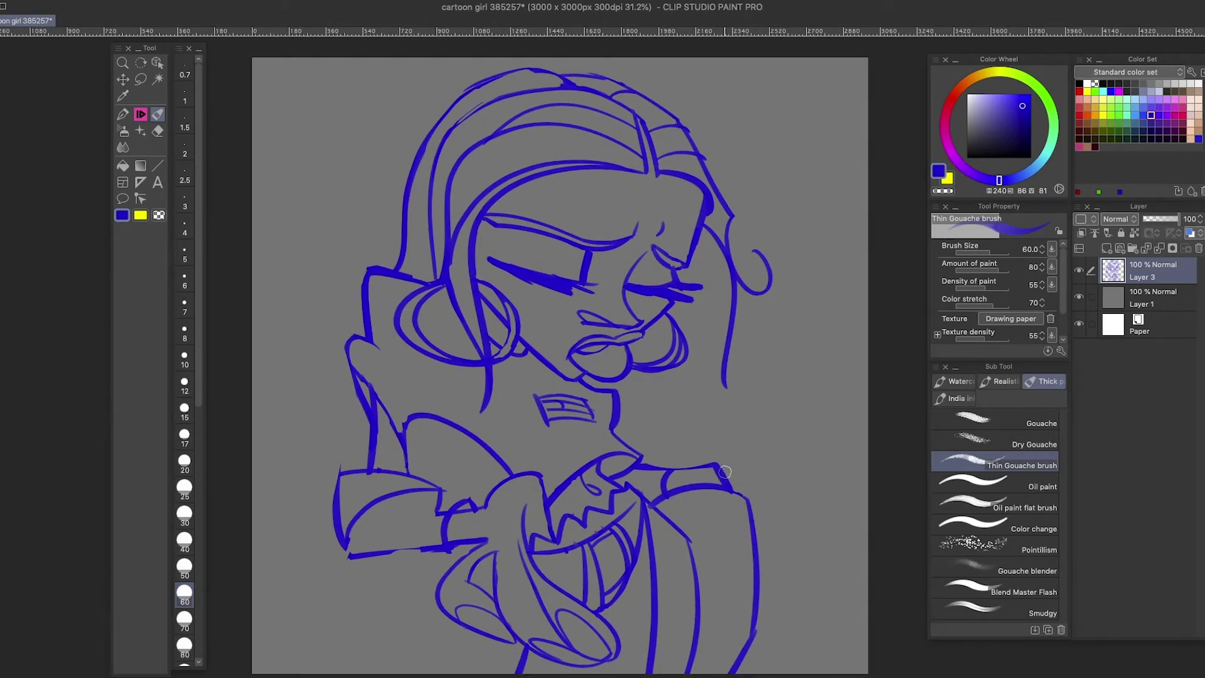
# - Redraw the underside of the near sleeve cuff as one clean line running to the wrist
pyautogui.moveTo(447, 533); pyautogui.dragTo(495, 521)
pyautogui.hotkey('ctrl', 'z')
pyautogui.moveTo(346, 548); pyautogui.dragTo(490, 525)
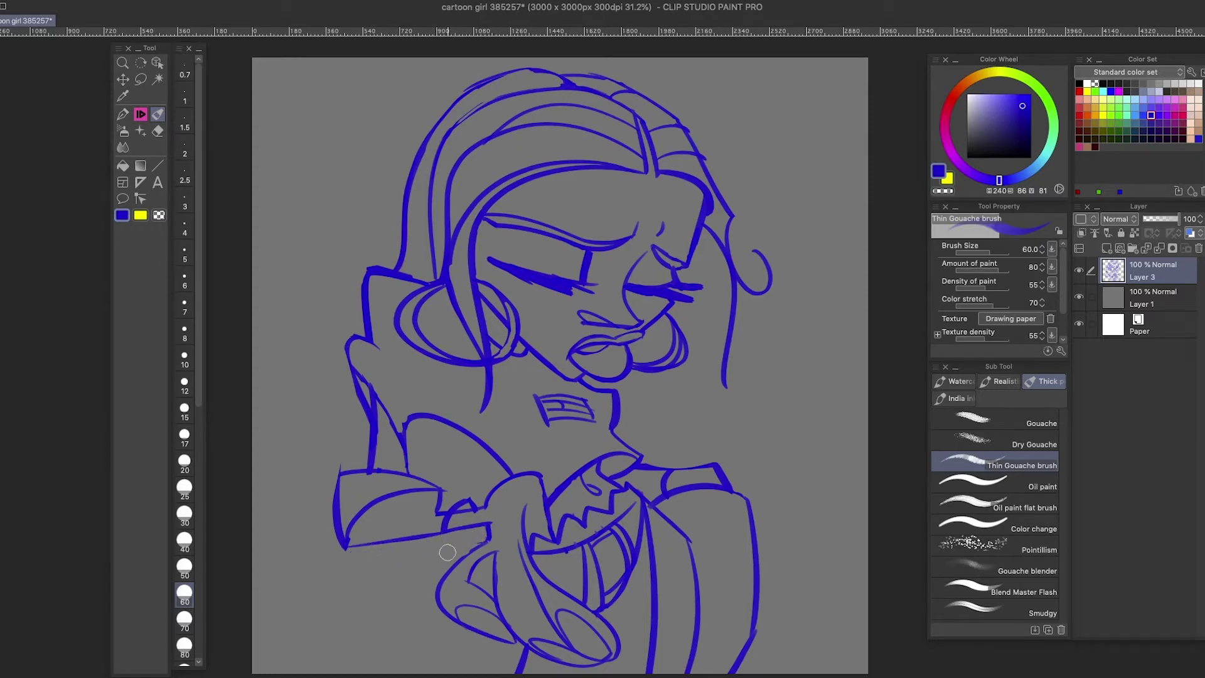
# - Flip the view horizontally, select the lips with the Lasso, rotate them slightly, and deselect
pyautogui.press('h')
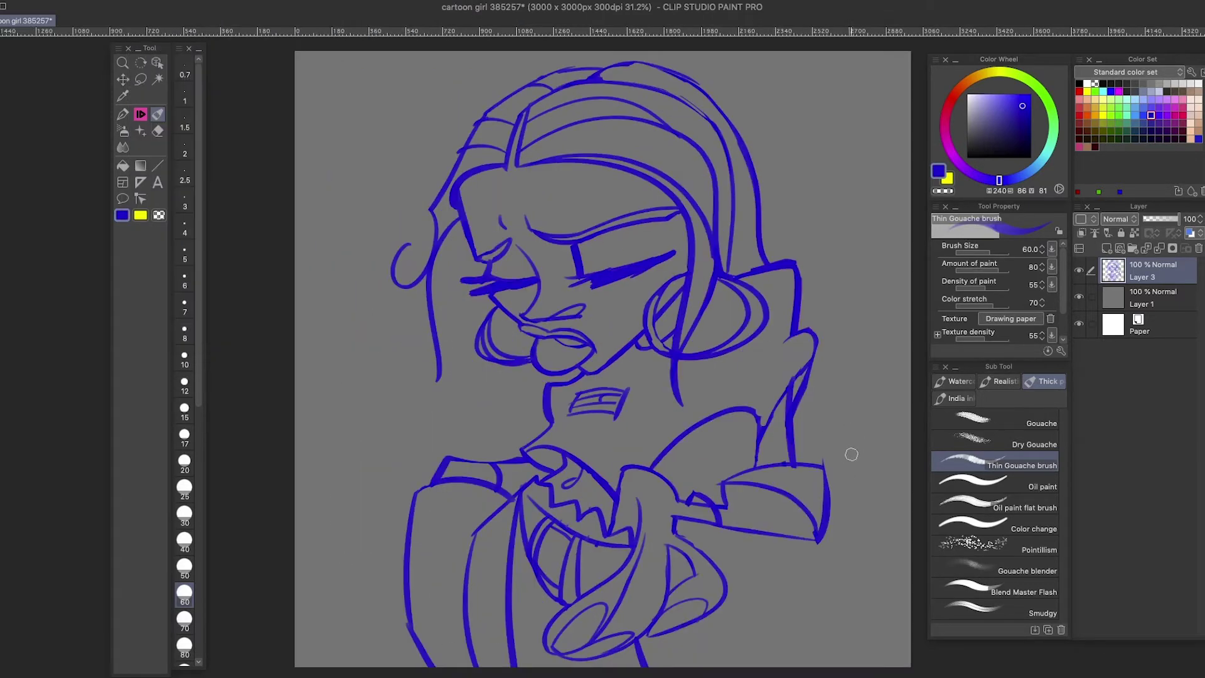
pyautogui.press('m')
pyautogui.moveTo(487, 324)
pyautogui.mouseDown()
pyautogui.moveTo(574, 344)
pyautogui.moveTo(488, 327)
pyautogui.mouseUp()
pyautogui.hotkey('ctrl', 't')
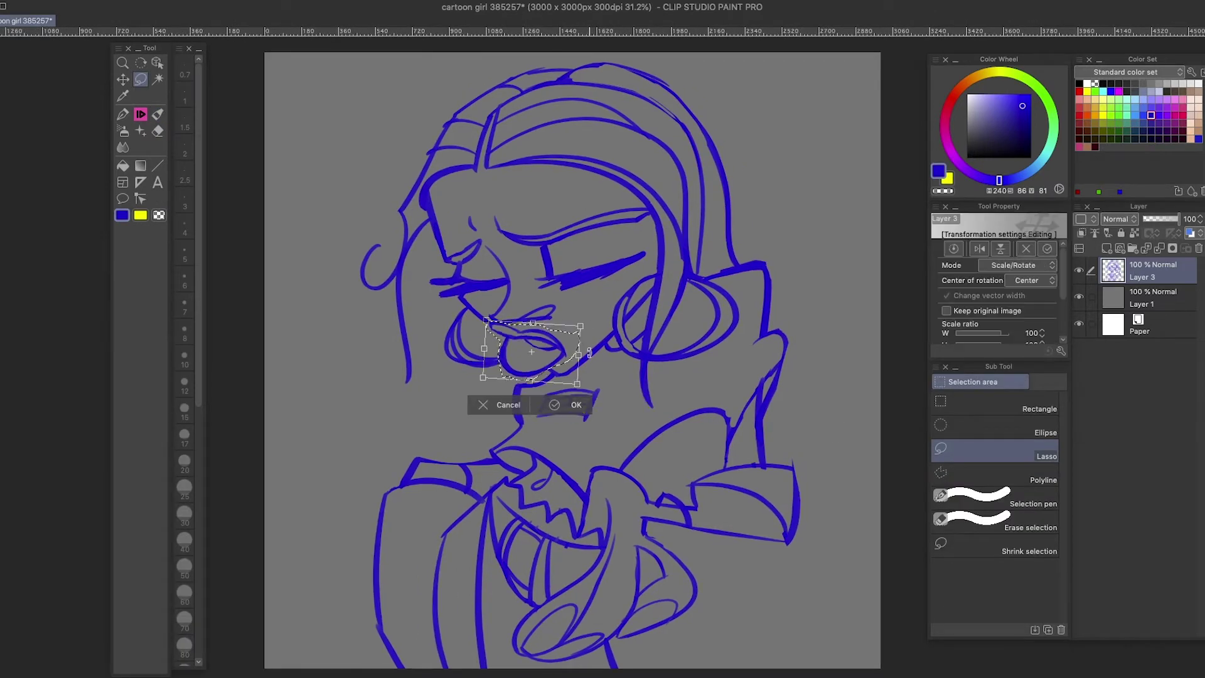
pyautogui.press('Return')
pyautogui.hotkey('ctrl', 'd')
pyautogui.press('b')
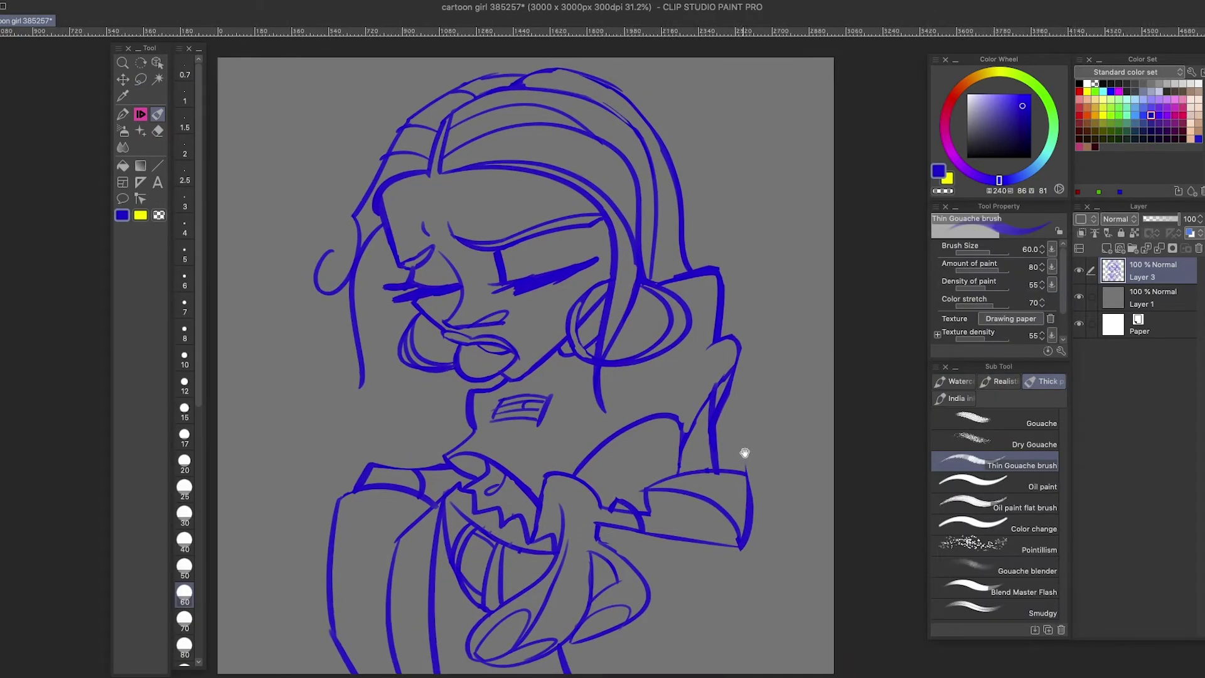
# - Lower the opacity of the sketch on Layer 3 to 27 percent and check the faded drawing
pyautogui.click(1155, 219)
pyautogui.press('Tab')
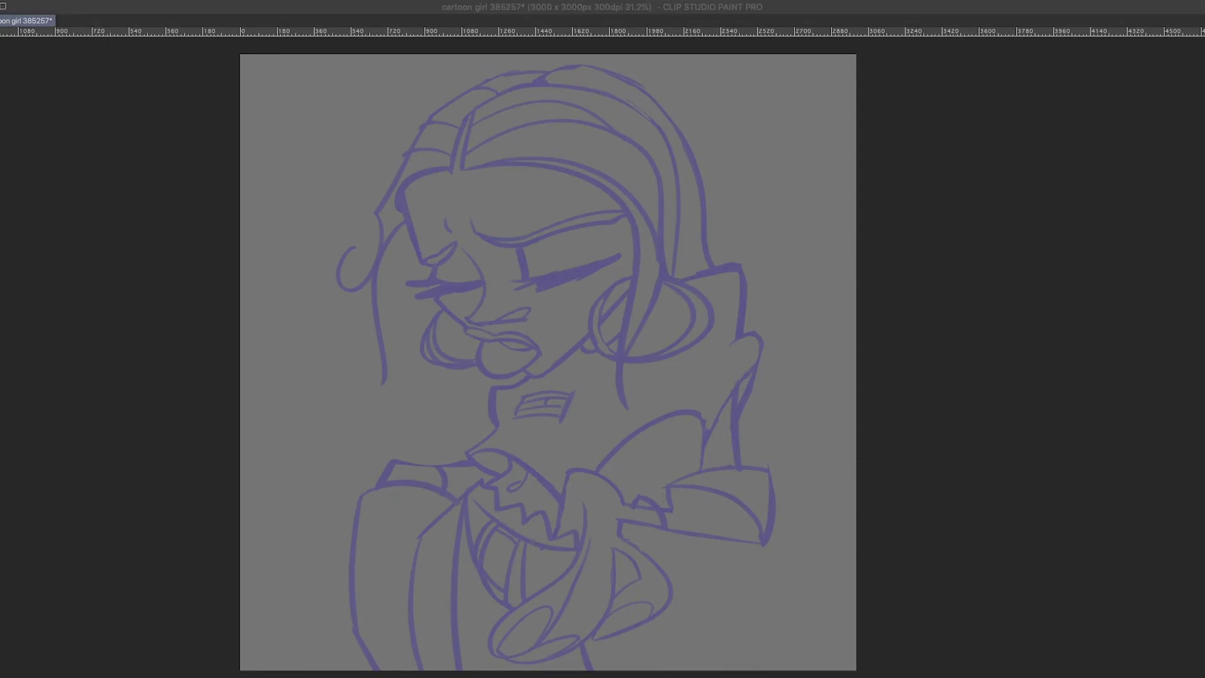
pyautogui.press('Tab')
# - Paste the skin-tone swatches on their own layer and fill the Layer 1 background with a brown sampled from them
pyautogui.hotkey('ctrl', 'v')
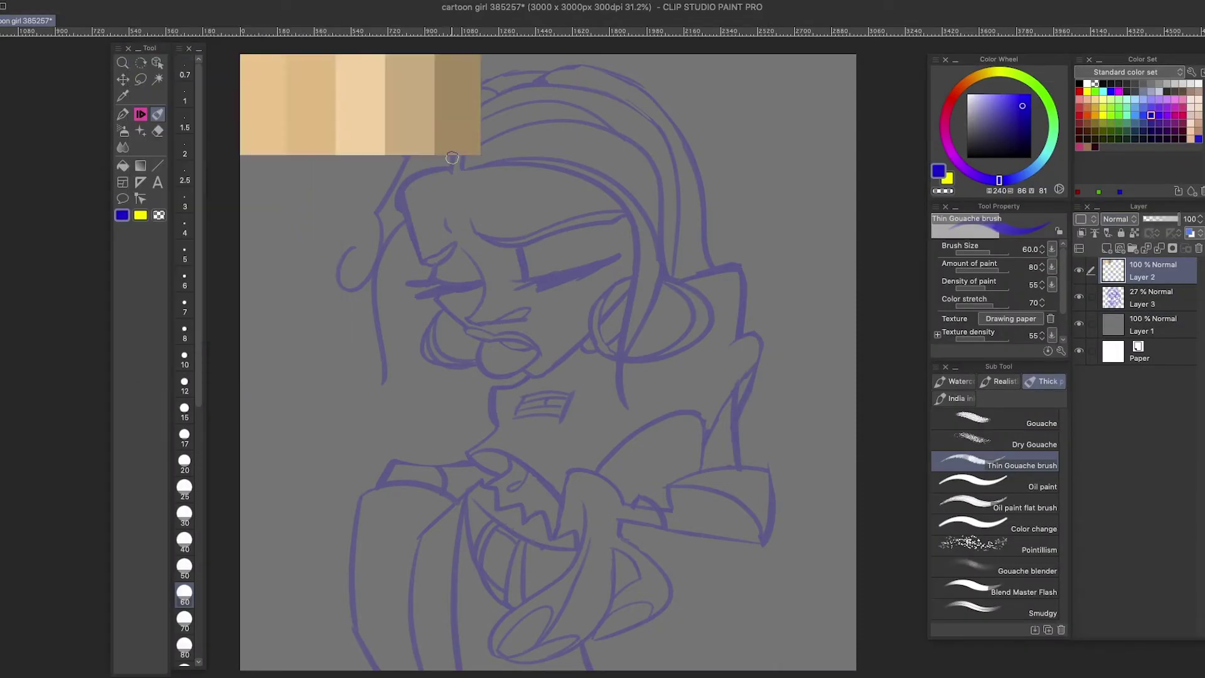
pyautogui.keyDown('alt'); pyautogui.click(410, 113); pyautogui.keyUp('alt')
pyautogui.press('g')
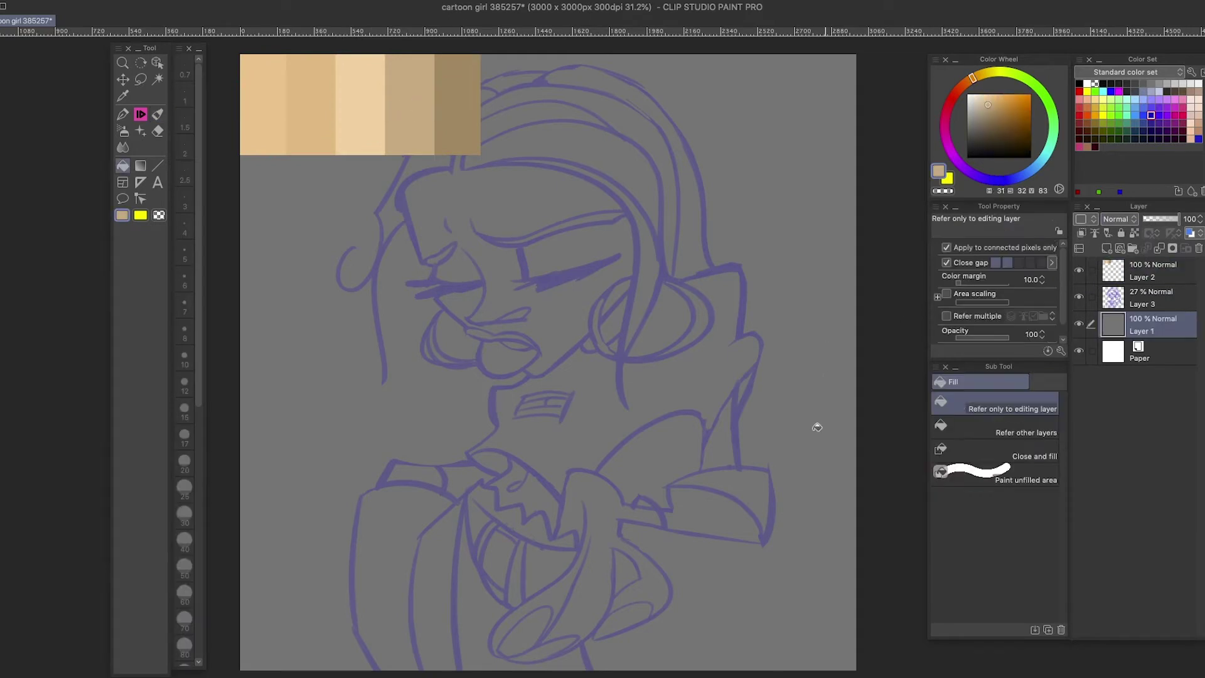
pyautogui.click(815, 422)
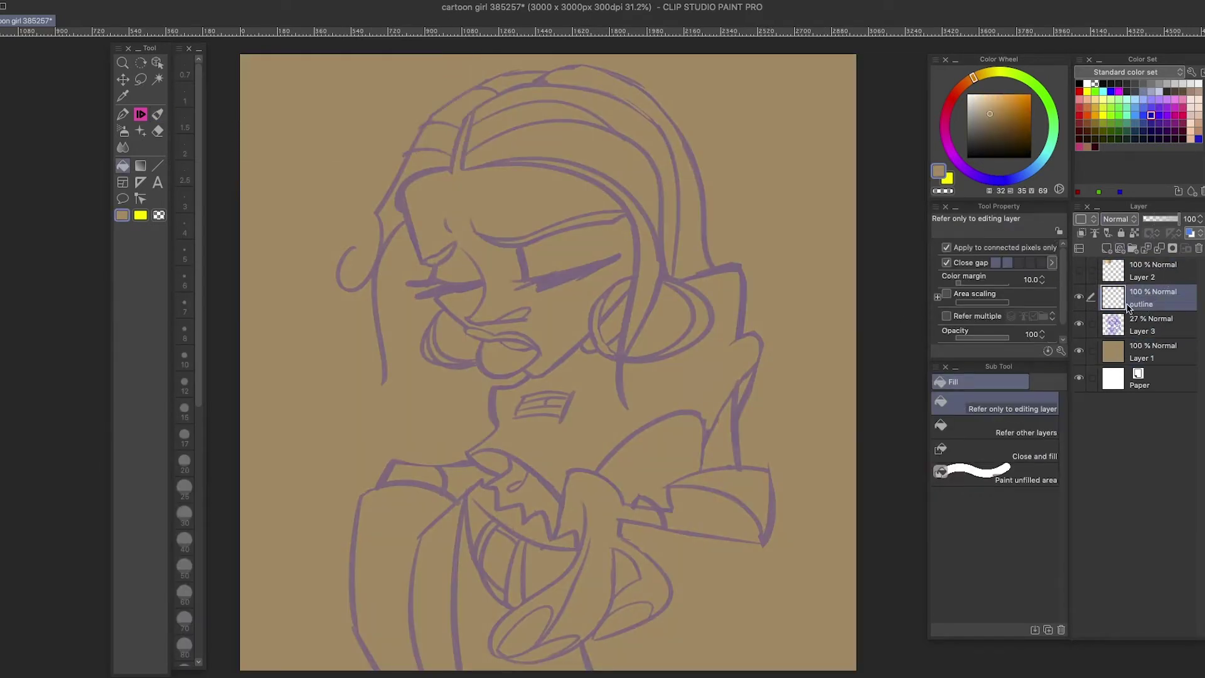
# - On a new layer named outline, ink both closed eyes and their lashes in black with the Pencille pencil at size 40
pyautogui.press('p')
pyautogui.hotkey('ctrl', 'z')
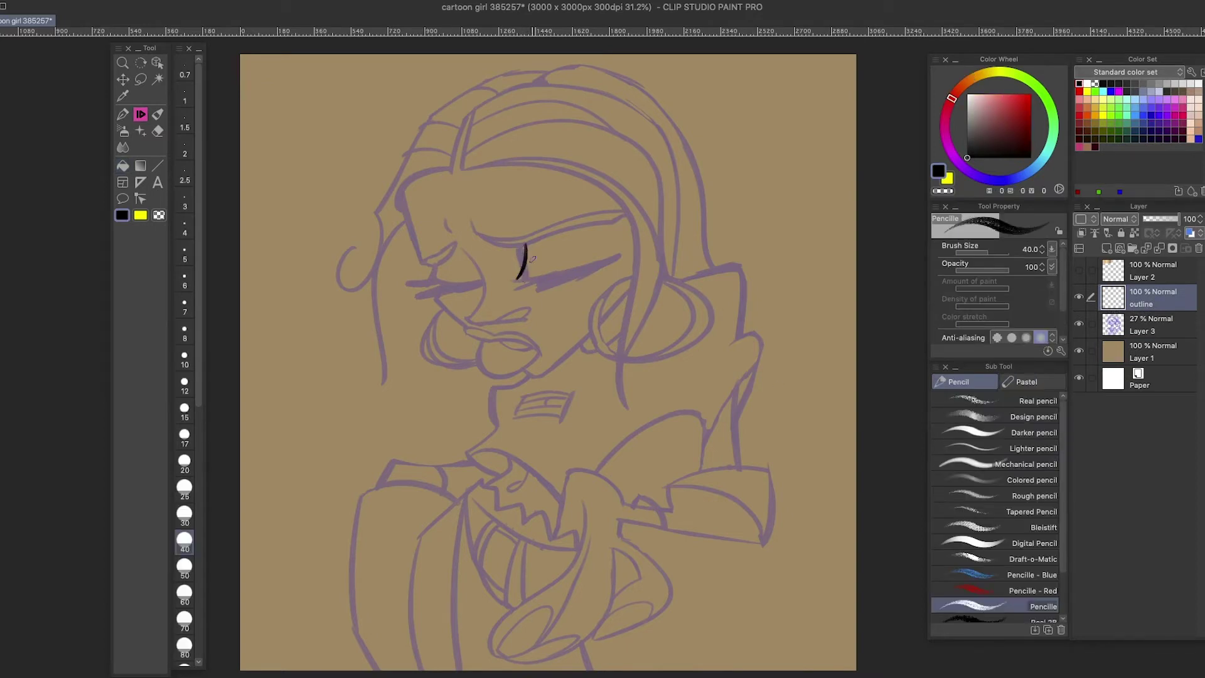
pyautogui.moveTo(530, 245)
pyautogui.mouseDown()
pyautogui.moveTo(527, 282)
pyautogui.moveTo(618, 254)
pyautogui.moveTo(536, 285)
pyautogui.moveTo(574, 274)
pyautogui.moveTo(405, 283)
pyautogui.mouseUp()
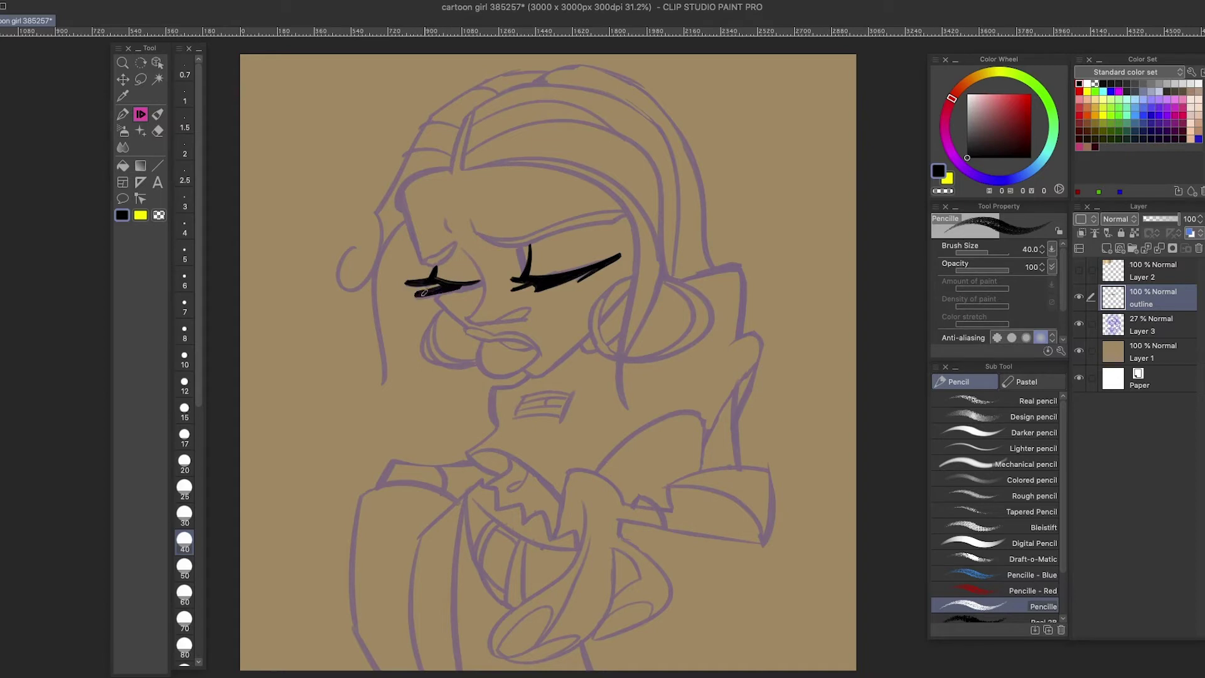
pyautogui.moveTo(483, 286)
pyautogui.mouseDown()
pyautogui.moveTo(416, 297)
pyautogui.moveTo(426, 294)
pyautogui.mouseUp()
# - Ink the nose, the far side of the face and forehead, and the first line of the hair parting
pyautogui.moveTo(462, 249)
pyautogui.mouseDown()
pyautogui.moveTo(485, 286)
pyautogui.moveTo(471, 323)
pyautogui.moveTo(532, 307)
pyautogui.mouseUp()
pyautogui.moveTo(455, 245)
pyautogui.mouseDown()
pyautogui.moveTo(427, 267)
pyautogui.moveTo(403, 189)
pyautogui.moveTo(449, 170)
pyautogui.moveTo(474, 109)
pyautogui.mouseUp()
pyautogui.hotkey('ctrl', 'z')
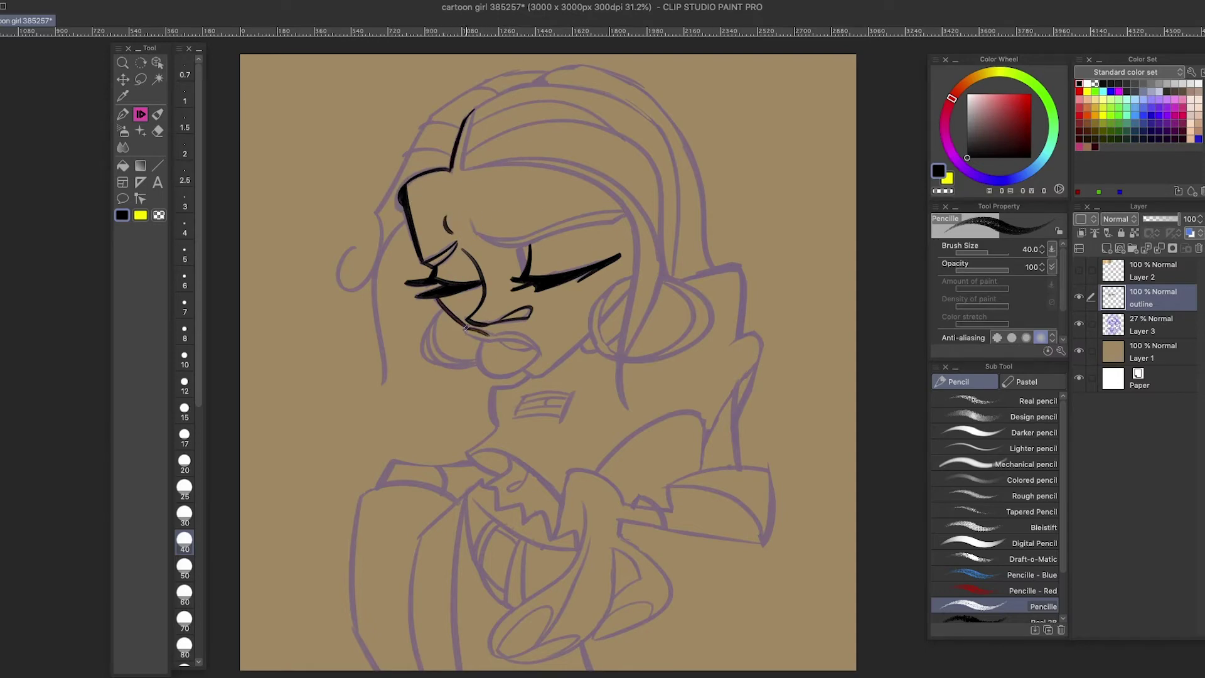
# - Ink the upper and lower lips, then the chin and jawline up to the near earring
pyautogui.moveTo(466, 327)
pyautogui.mouseDown()
pyautogui.moveTo(538, 350)
pyautogui.moveTo(534, 377)
pyautogui.mouseUp()
pyautogui.hotkey('ctrl', 'z')
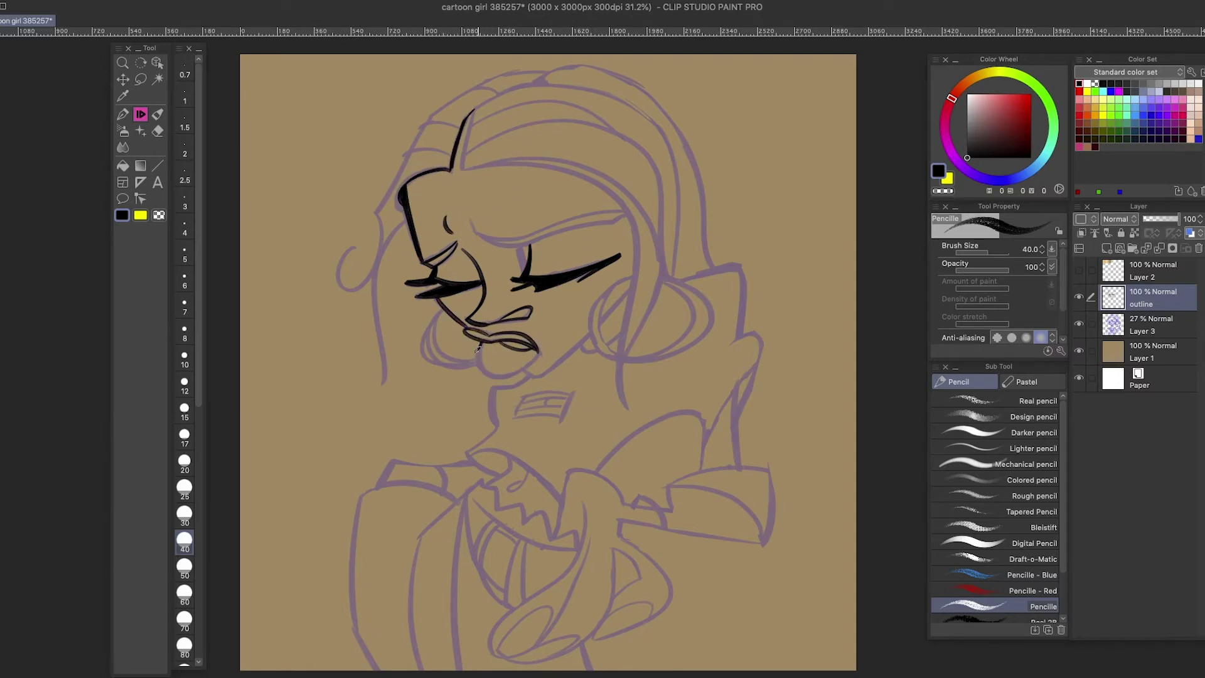
pyautogui.moveTo(477, 348)
pyautogui.mouseDown()
pyautogui.moveTo(570, 358)
pyautogui.moveTo(557, 362)
pyautogui.moveTo(589, 334)
pyautogui.mouseUp()
# - Ink the near hoop earring with its inner and outer curves
pyautogui.moveTo(631, 276)
pyautogui.mouseDown()
pyautogui.moveTo(593, 324)
pyautogui.moveTo(621, 361)
pyautogui.moveTo(589, 330)
pyautogui.moveTo(710, 318)
pyautogui.moveTo(659, 278)
pyautogui.moveTo(620, 353)
pyautogui.mouseUp()
pyautogui.hotkey('ctrl', 'z')
pyautogui.moveTo(663, 281); pyautogui.dragTo(690, 332)
# - Ink the near eyebrow as a tapered double line, and outline the far hoop earring
pyautogui.moveTo(539, 234); pyautogui.dragTo(470, 216)
pyautogui.hotkey('ctrl', 'z')
pyautogui.moveTo(614, 221)
pyautogui.mouseDown()
pyautogui.moveTo(474, 245)
pyautogui.moveTo(622, 220)
pyautogui.mouseUp()
pyautogui.hotkey('ctrl', 'z')
pyautogui.hotkey('ctrl', 'z')
pyautogui.hotkey('ctrl', 'z')
pyautogui.moveTo(530, 244); pyautogui.dragTo(626, 211)
pyautogui.moveTo(481, 240); pyautogui.dragTo(626, 211)
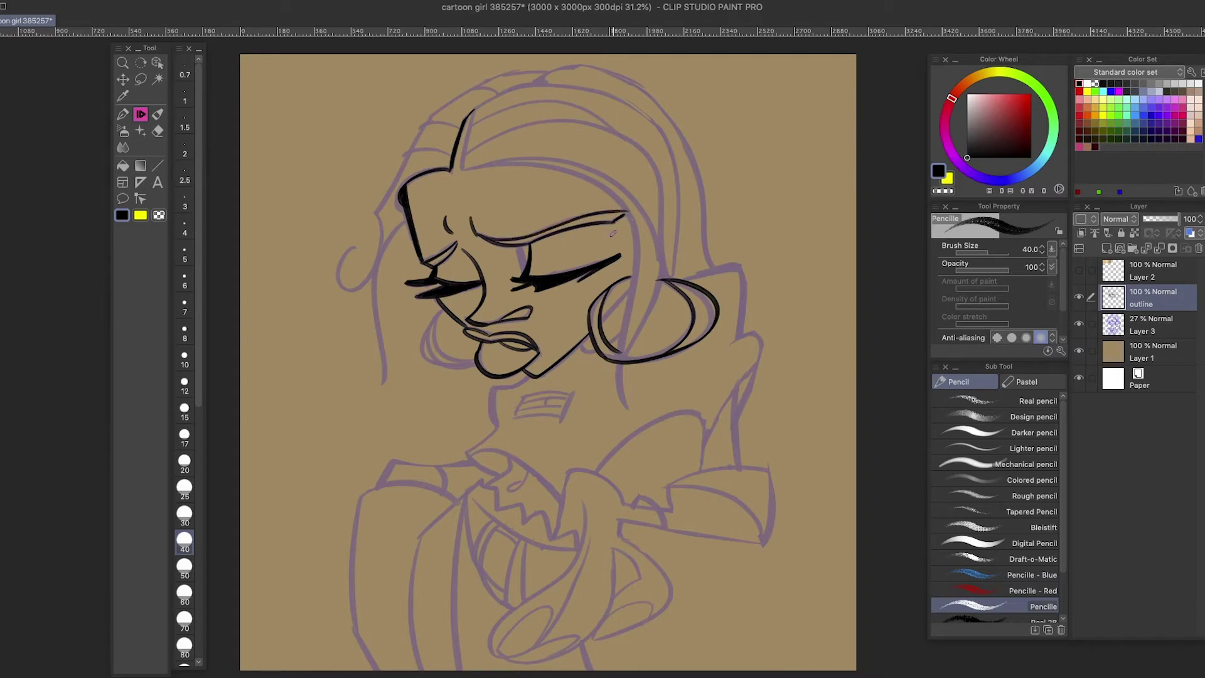
pyautogui.moveTo(439, 319); pyautogui.dragTo(476, 368)
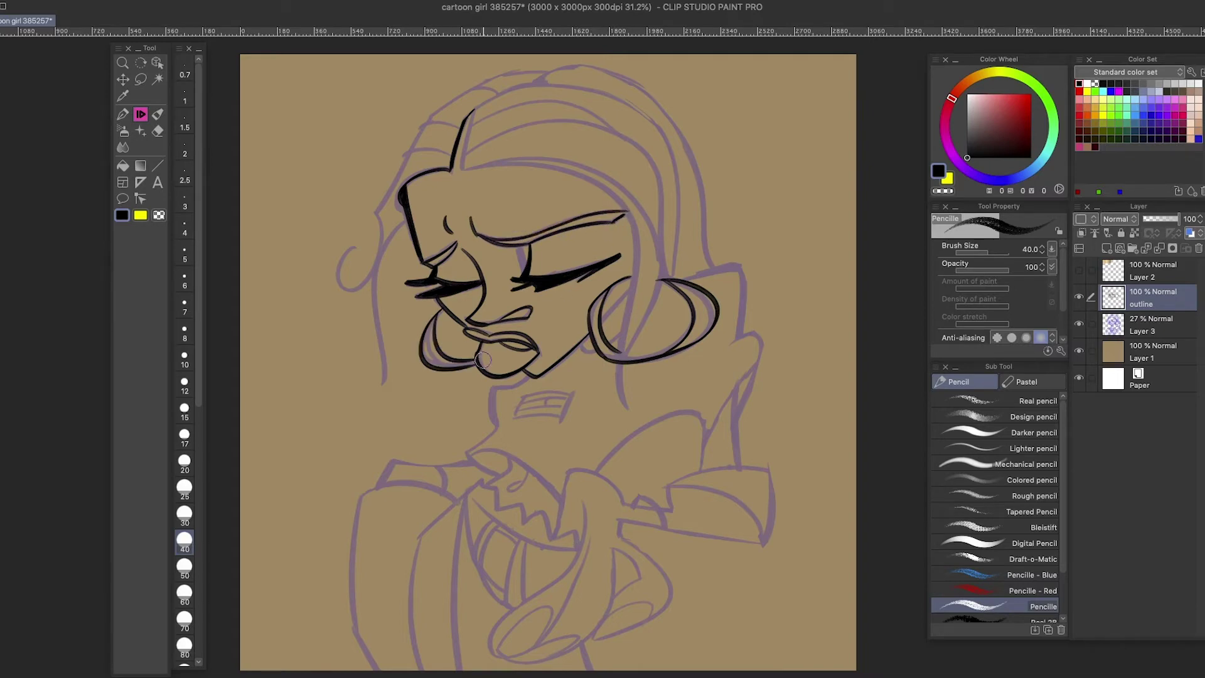
# - Ink the second parting line and the near hairline down to the strand tip below the earring
pyautogui.moveTo(463, 168); pyautogui.dragTo(476, 104)
pyautogui.moveTo(495, 165); pyautogui.dragTo(638, 276)
pyautogui.hotkey('ctrl', 'z')
pyautogui.moveTo(465, 167); pyautogui.dragTo(627, 405)
# - Ink the outer edge of the near front strand, curving from the forehead down across the hoop earring
pyautogui.moveTo(495, 154)
pyautogui.mouseDown()
pyautogui.moveTo(640, 198)
pyautogui.moveTo(667, 306)
pyautogui.mouseUp()
pyautogui.hotkey('ctrl', 'z')
pyautogui.moveTo(666, 232); pyautogui.dragTo(621, 370)
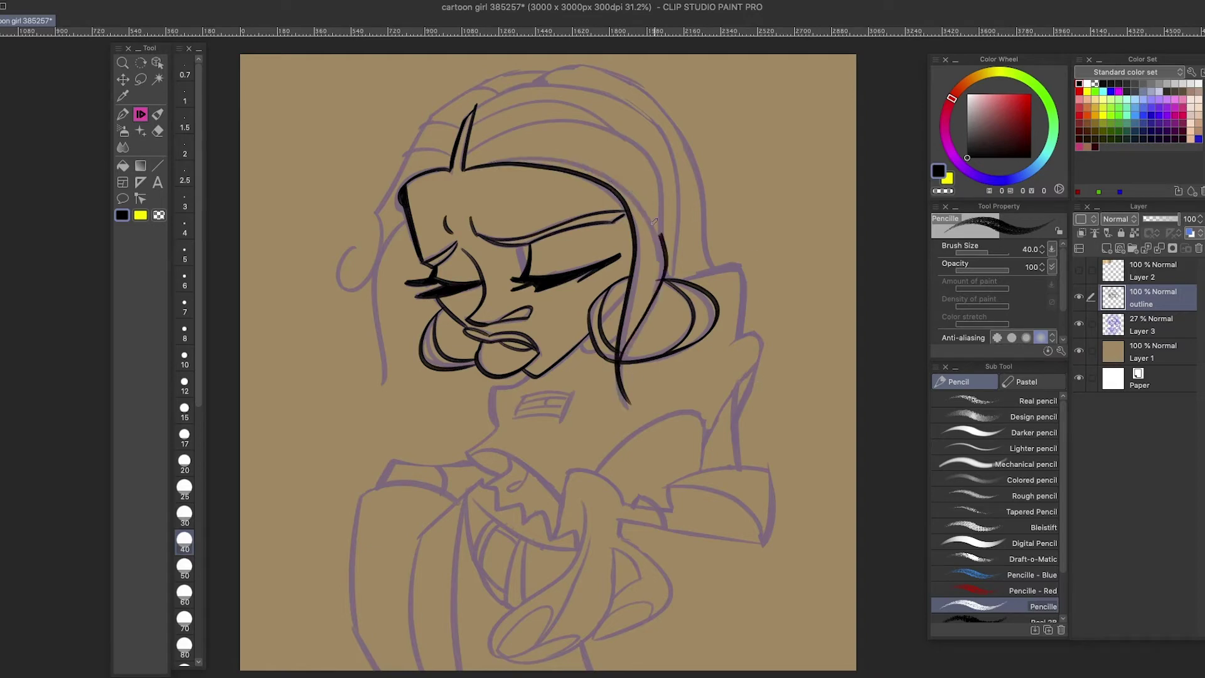
pyautogui.moveTo(503, 162)
pyautogui.mouseDown()
pyautogui.moveTo(665, 241)
pyautogui.moveTo(665, 295)
pyautogui.moveTo(624, 373)
pyautogui.mouseUp()
pyautogui.hotkey('ctrl', 'z')
pyautogui.hotkey('ctrl', 'z')
pyautogui.hotkey('ctrl', 'z')
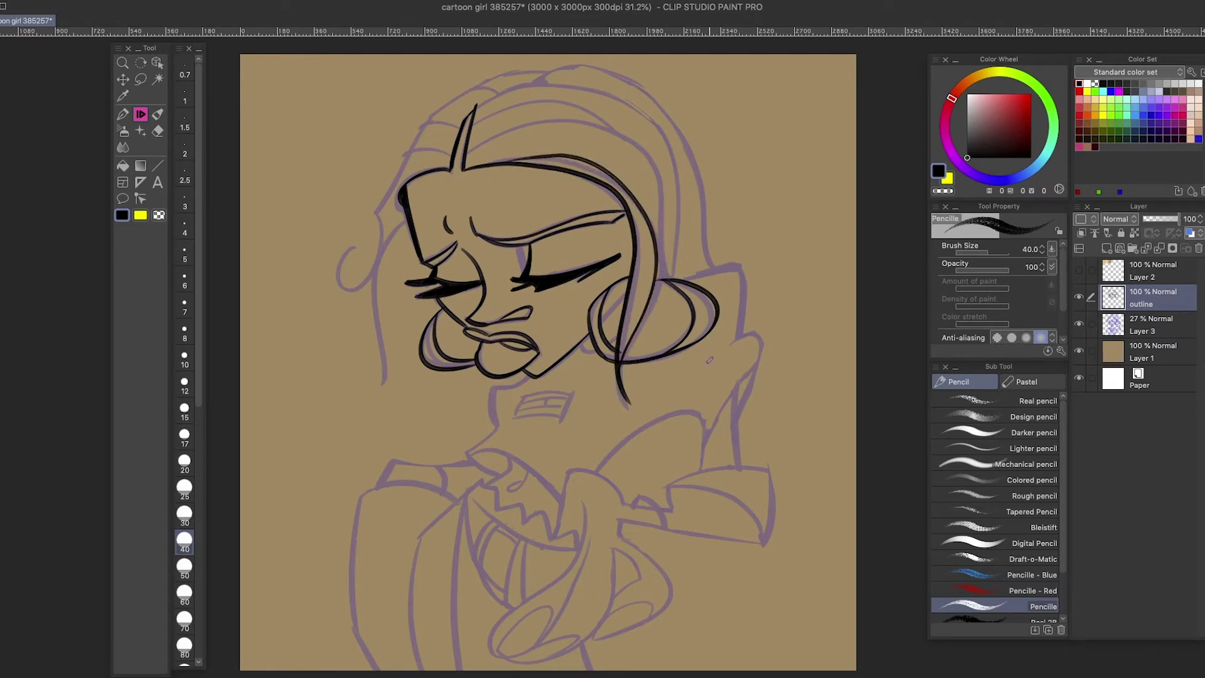
pyautogui.hotkey('ctrl', 'z')
pyautogui.moveTo(507, 156); pyautogui.dragTo(625, 377)
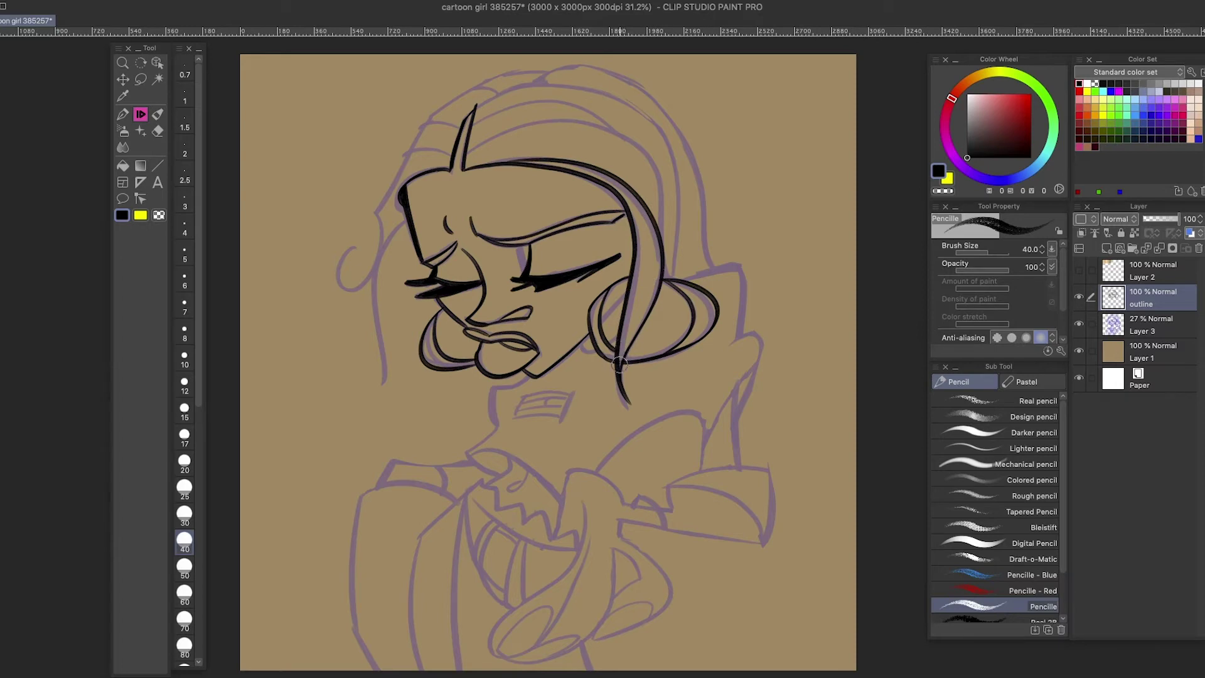
# - Check the inking without the sketch, then ink the far side's hair bands, small curl and long hanging strand
pyautogui.click(1079, 323)
pyautogui.click(1079, 324)
pyautogui.moveTo(459, 120); pyautogui.dragTo(415, 129)
pyautogui.moveTo(450, 147)
pyautogui.mouseDown()
pyautogui.moveTo(403, 157)
pyautogui.moveTo(351, 249)
pyautogui.moveTo(383, 388)
pyautogui.mouseUp()
pyautogui.hotkey('ctrl', 'z')
pyautogui.moveTo(384, 219); pyautogui.dragTo(384, 388)
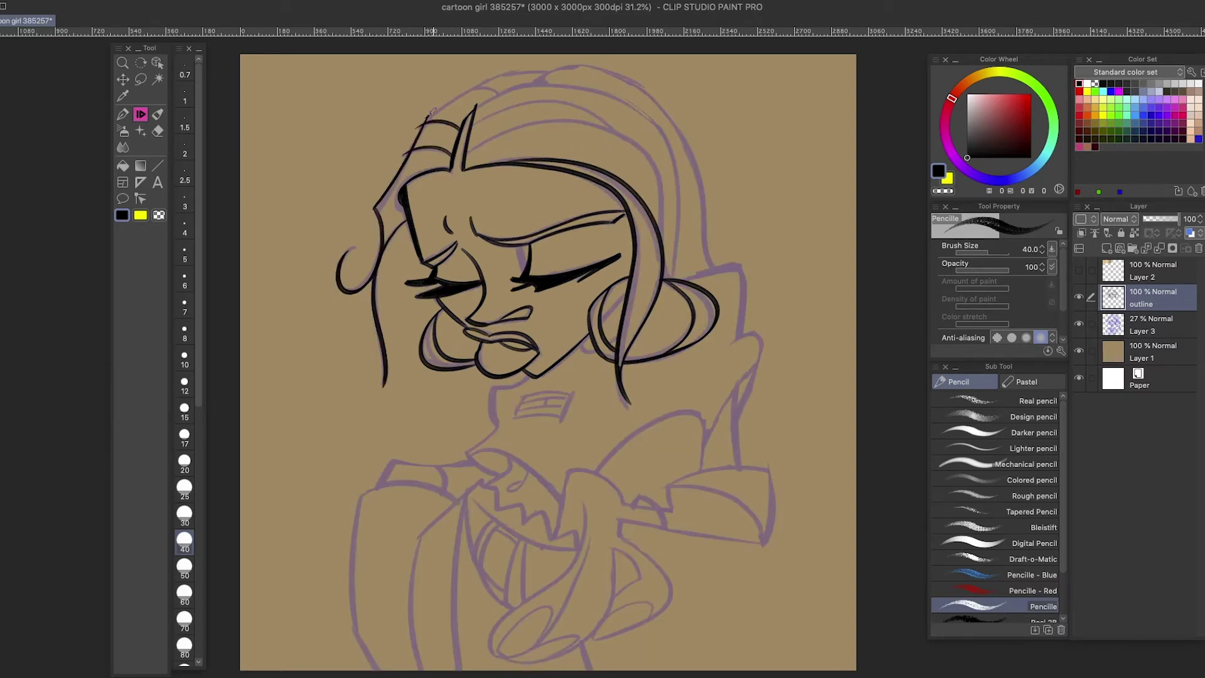
# - Ink the hair's outer contour over the crown and down the back of the head to the collar
pyautogui.moveTo(428, 116); pyautogui.dragTo(549, 68)
pyautogui.moveTo(475, 108); pyautogui.dragTo(533, 83)
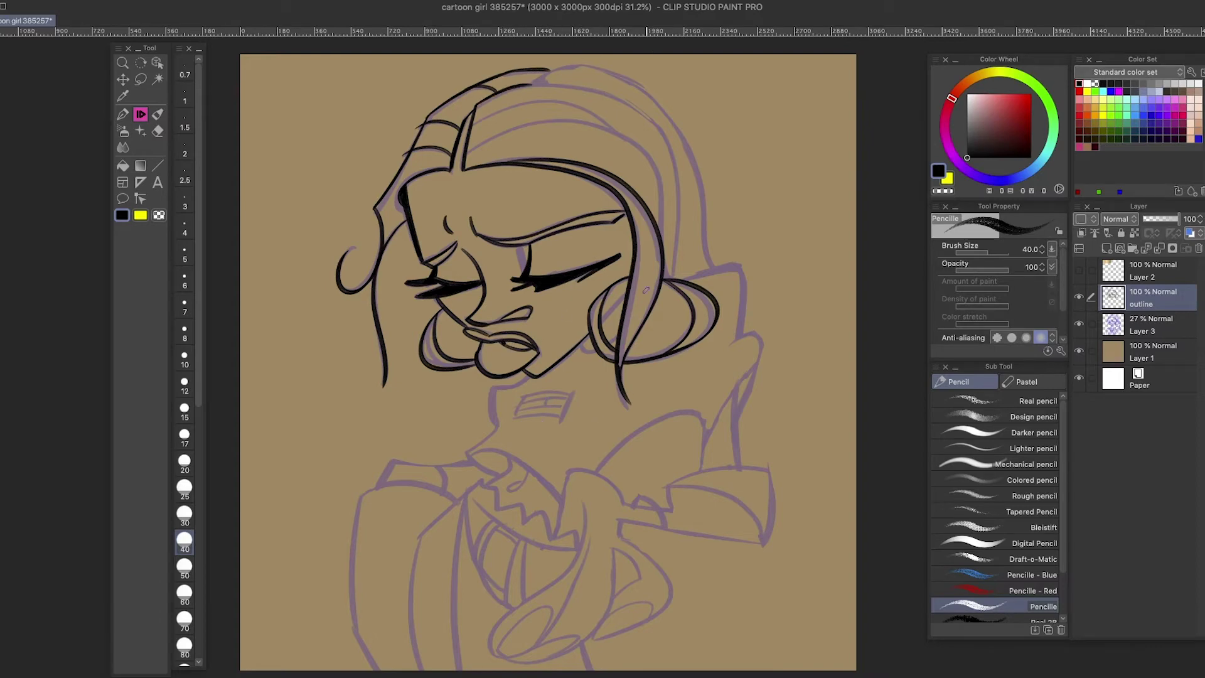
pyautogui.moveTo(599, 66)
pyautogui.mouseDown()
pyautogui.moveTo(689, 151)
pyautogui.moveTo(714, 270)
pyautogui.mouseUp()
pyautogui.hotkey('ctrl', 'z')
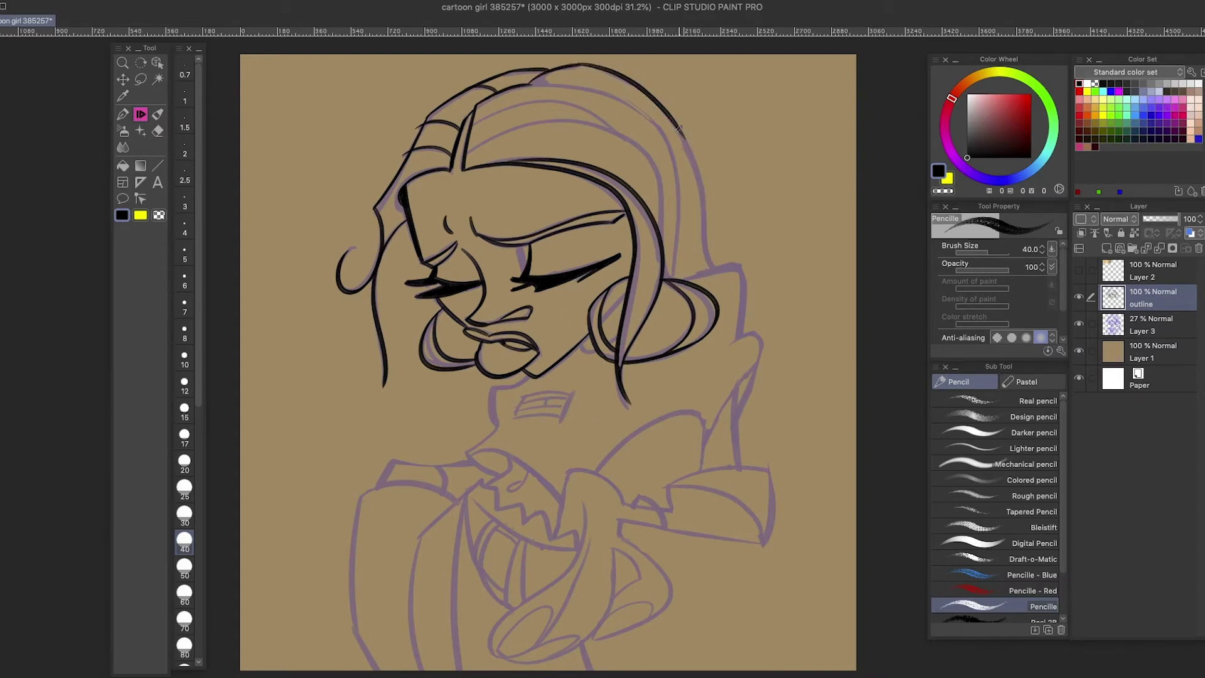
pyautogui.moveTo(678, 126); pyautogui.dragTo(714, 270)
# - Ink the inner hair lines sweeping from the parting toward the back of the head
pyautogui.moveTo(527, 82)
pyautogui.mouseDown()
pyautogui.moveTo(657, 145)
pyautogui.moveTo(682, 276)
pyautogui.mouseUp()
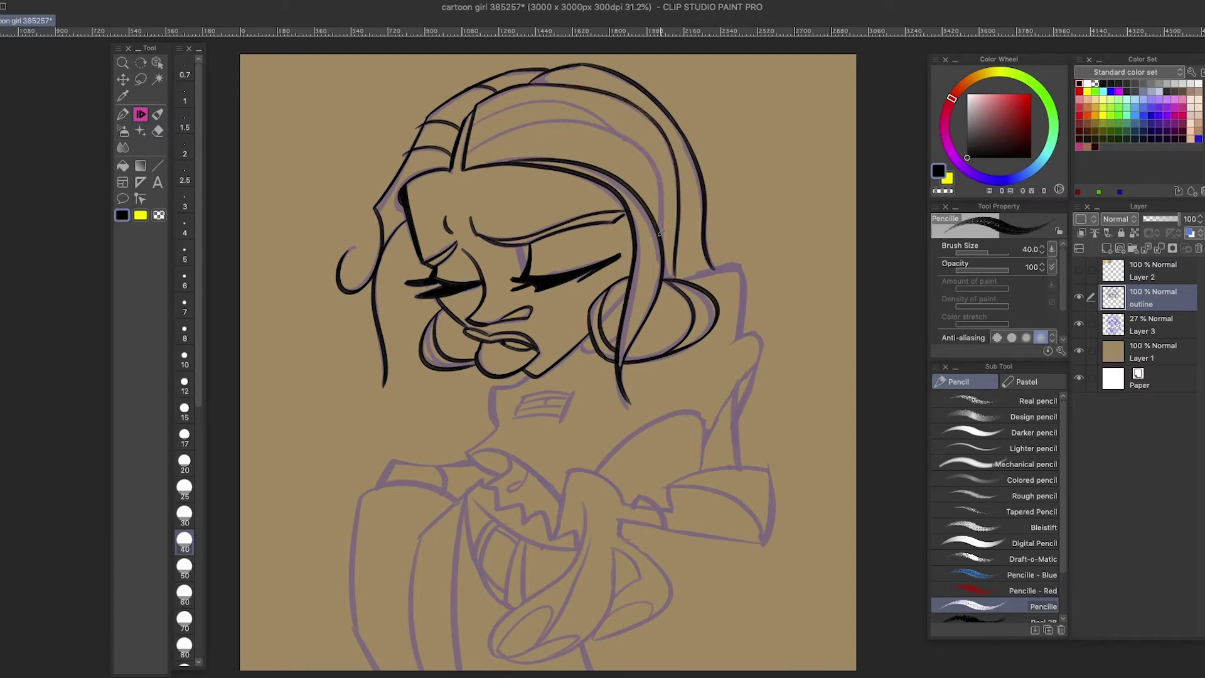
pyautogui.moveTo(661, 233); pyautogui.dragTo(470, 123)
pyautogui.moveTo(607, 122); pyautogui.dragTo(467, 125)
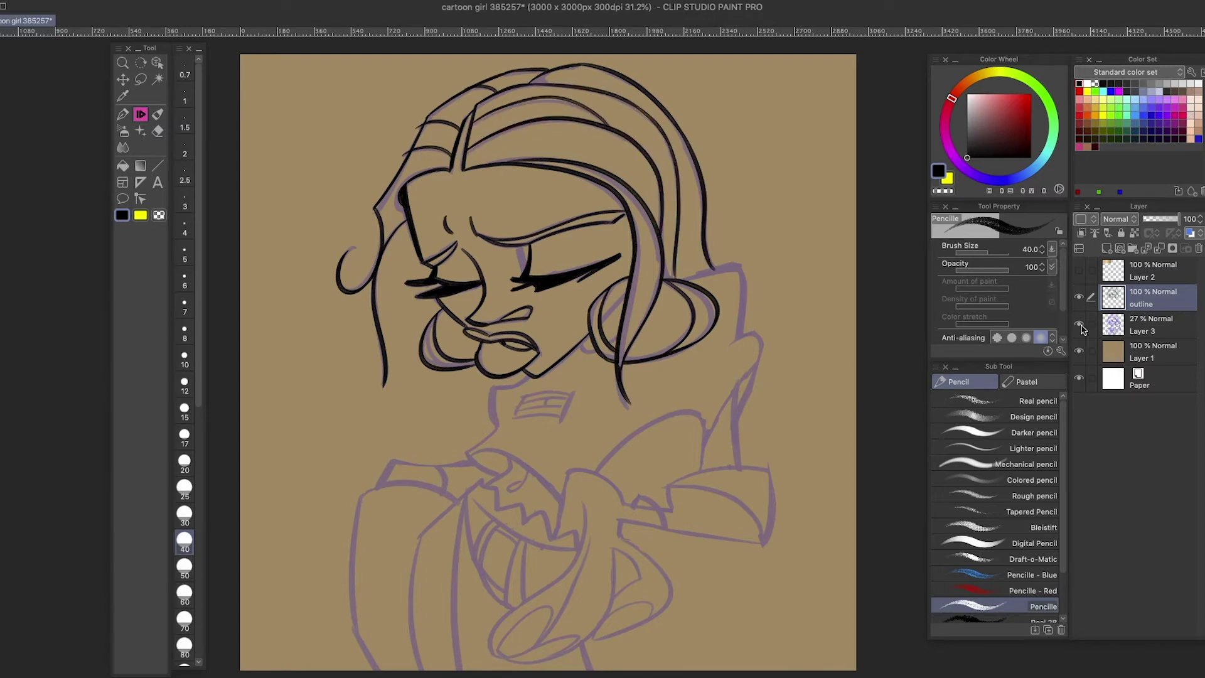
# - Ink the near raised collar, puffed shoulder and wide sleeve cuff, then the top of the raised hand
pyautogui.moveTo(685, 277)
pyautogui.mouseDown()
pyautogui.moveTo(741, 267)
pyautogui.moveTo(756, 377)
pyautogui.moveTo(739, 468)
pyautogui.moveTo(698, 414)
pyautogui.moveTo(598, 472)
pyautogui.mouseUp()
pyautogui.moveTo(700, 469)
pyautogui.mouseDown()
pyautogui.moveTo(750, 467)
pyautogui.moveTo(774, 502)
pyautogui.moveTo(765, 548)
pyautogui.mouseUp()
pyautogui.moveTo(670, 487); pyautogui.dragTo(664, 525)
pyautogui.moveTo(620, 520); pyautogui.dragTo(765, 545)
pyautogui.moveTo(669, 484); pyautogui.dragTo(762, 541)
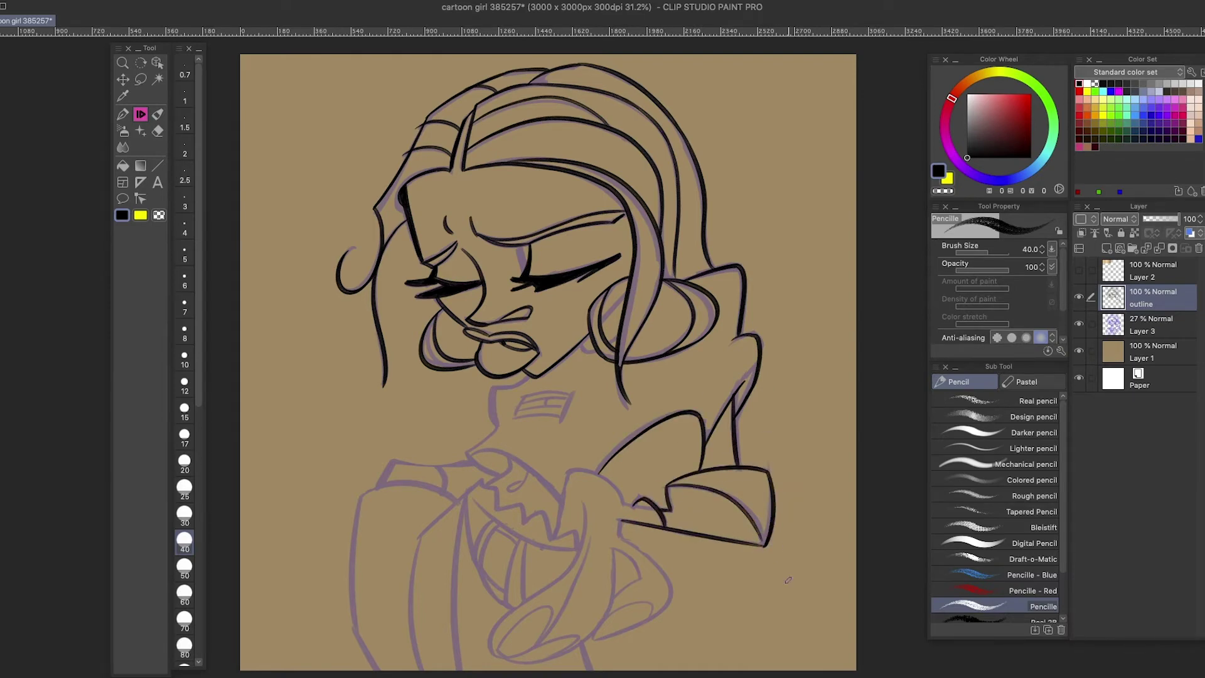
pyautogui.moveTo(624, 503)
pyautogui.mouseDown()
pyautogui.moveTo(568, 469)
pyautogui.moveTo(552, 537)
pyautogui.mouseUp()
# - Ink the neck and the folded edge of the neckline, then the small rectangular patch on the neck
pyautogui.moveTo(610, 318); pyautogui.dragTo(653, 238)
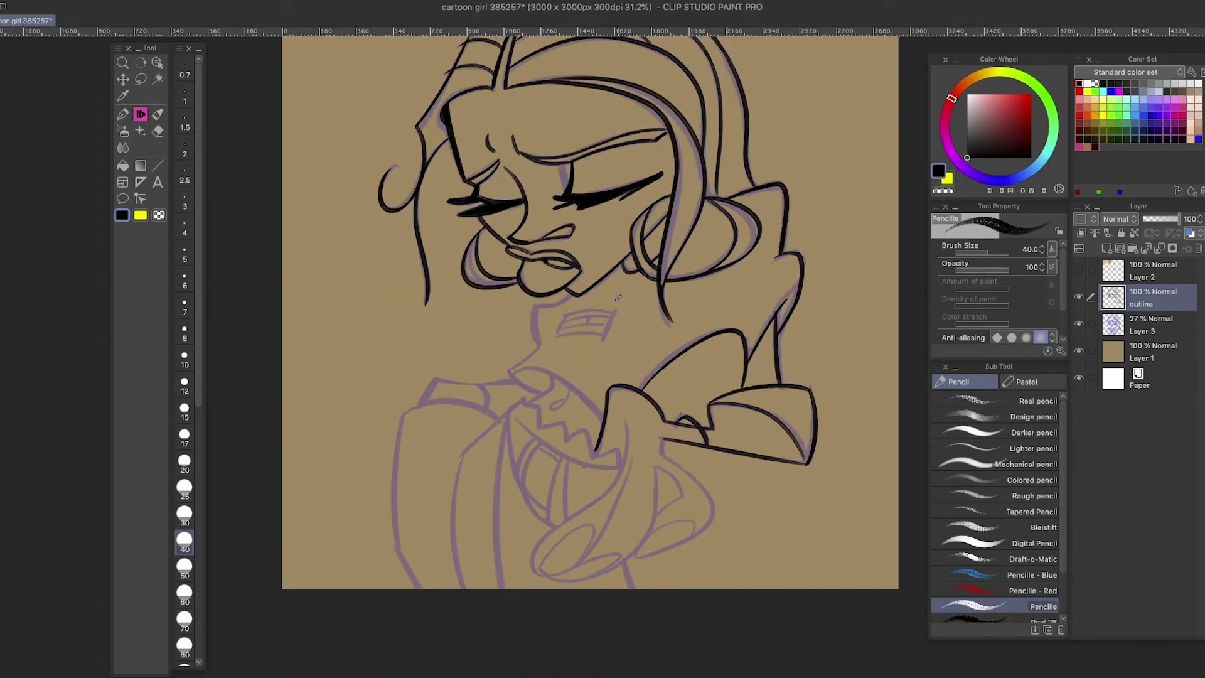
pyautogui.moveTo(533, 307)
pyautogui.mouseDown()
pyautogui.moveTo(538, 342)
pyautogui.moveTo(512, 369)
pyautogui.moveTo(602, 418)
pyautogui.mouseUp()
pyautogui.hotkey('ctrl', 'z')
pyautogui.moveTo(513, 369)
pyautogui.mouseDown()
pyautogui.moveTo(582, 395)
pyautogui.moveTo(603, 418)
pyautogui.mouseUp()
pyautogui.moveTo(556, 335)
pyautogui.mouseDown()
pyautogui.moveTo(605, 314)
pyautogui.moveTo(604, 330)
pyautogui.moveTo(620, 307)
pyautogui.moveTo(603, 337)
pyautogui.moveTo(612, 313)
pyautogui.mouseUp()
pyautogui.hotkey('ctrl', 'z')
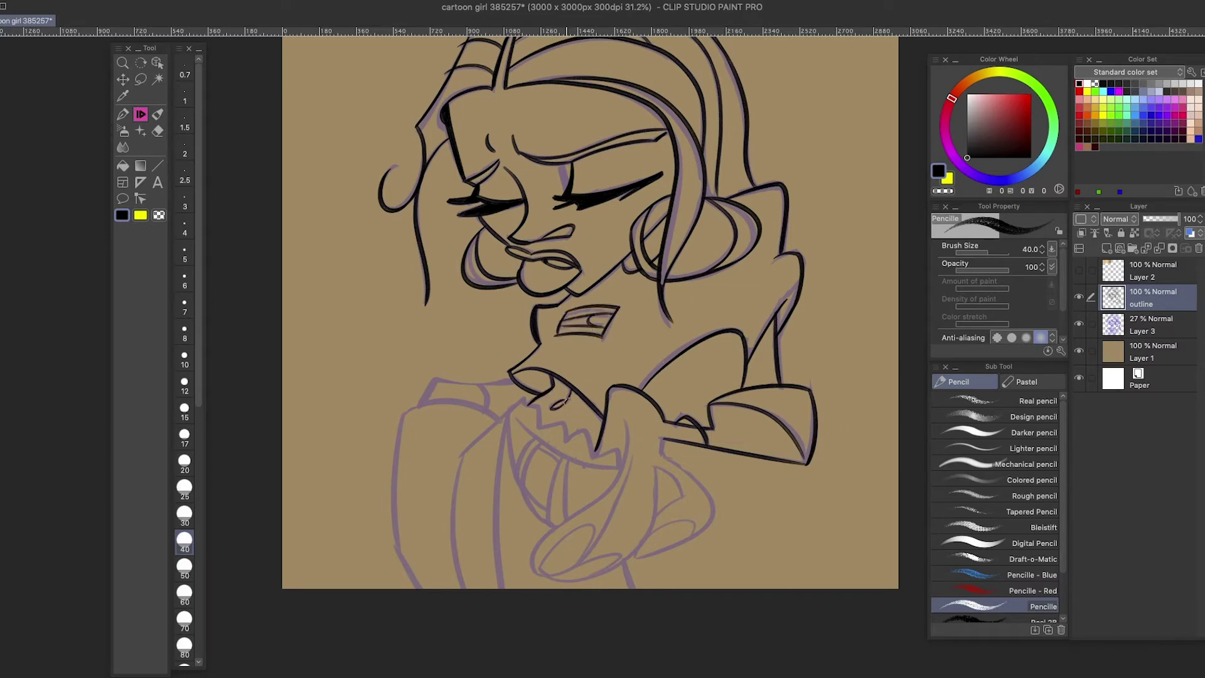
# - Ink the zigzag trim below the neckline and the two long lines running down the far side of the torso
pyautogui.moveTo(591, 458); pyautogui.dragTo(535, 405)
pyautogui.moveTo(539, 396)
pyautogui.mouseDown()
pyautogui.moveTo(468, 449)
pyautogui.moveTo(450, 587)
pyautogui.mouseUp()
pyautogui.moveTo(513, 412); pyautogui.dragTo(494, 587)
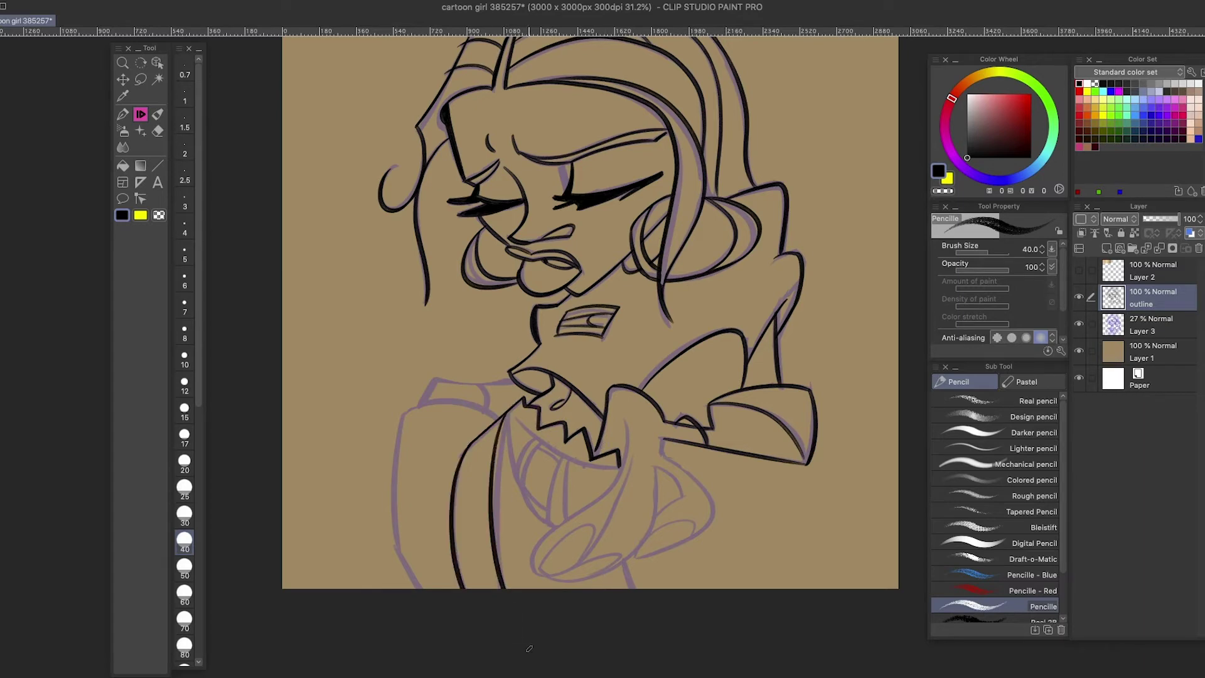
# - Ink the bare strip behind the waist and the outer hip line, then the waistband and pocket on the jeans
pyautogui.moveTo(597, 442); pyautogui.dragTo(629, 370)
pyautogui.moveTo(454, 328); pyautogui.dragTo(542, 310)
pyautogui.hotkey('ctrl', 'z')
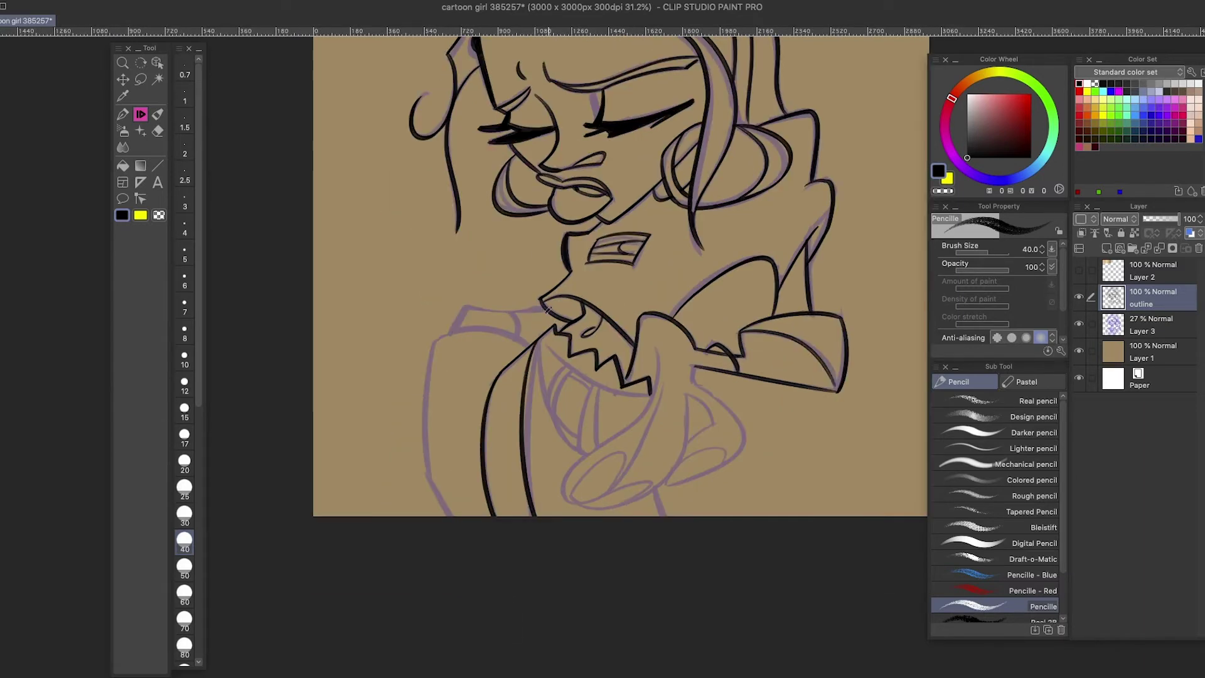
pyautogui.moveTo(468, 304)
pyautogui.mouseDown()
pyautogui.moveTo(542, 310)
pyautogui.moveTo(434, 342)
pyautogui.moveTo(456, 520)
pyautogui.mouseUp()
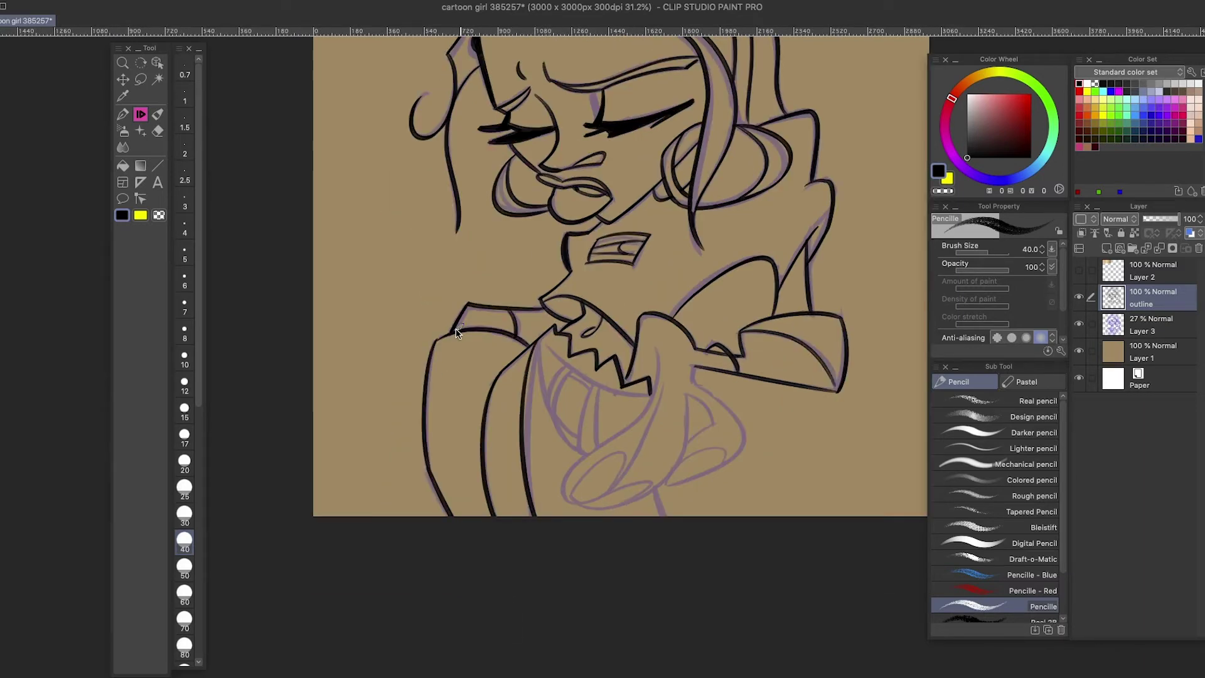
pyautogui.scroll(-3, 693, 364)
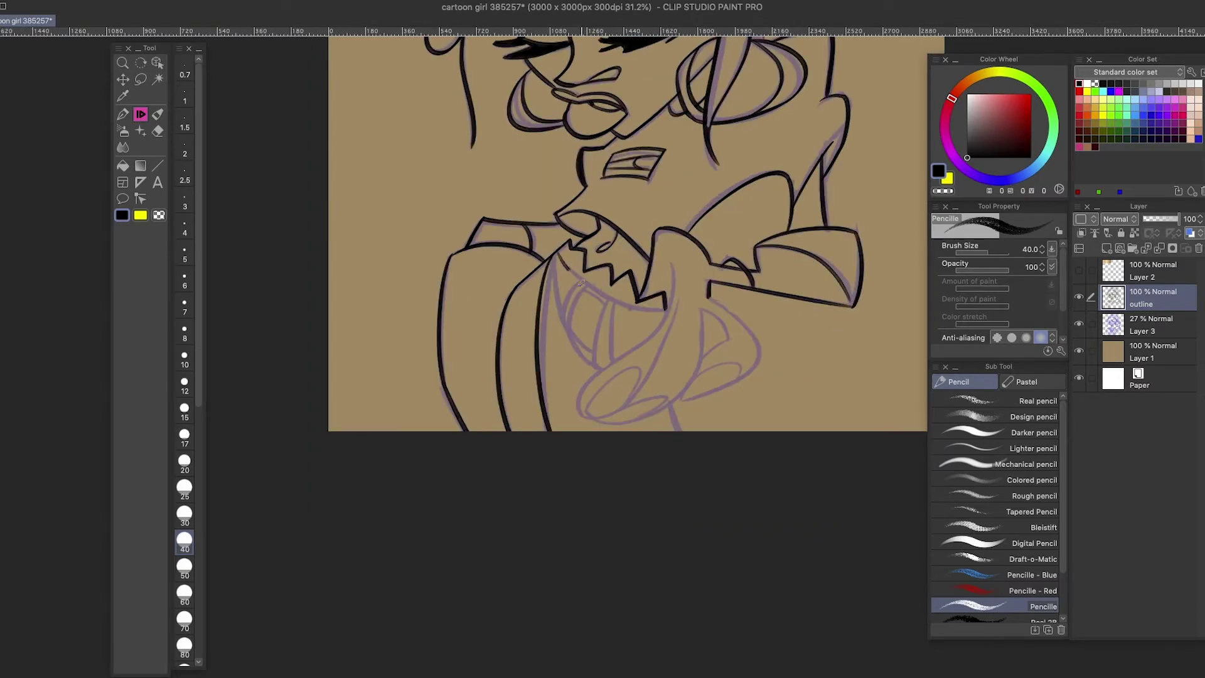
pyautogui.moveTo(581, 289)
pyautogui.mouseDown()
pyautogui.moveTo(596, 355)
pyautogui.moveTo(565, 324)
pyautogui.moveTo(600, 368)
pyautogui.moveTo(607, 301)
pyautogui.mouseUp()
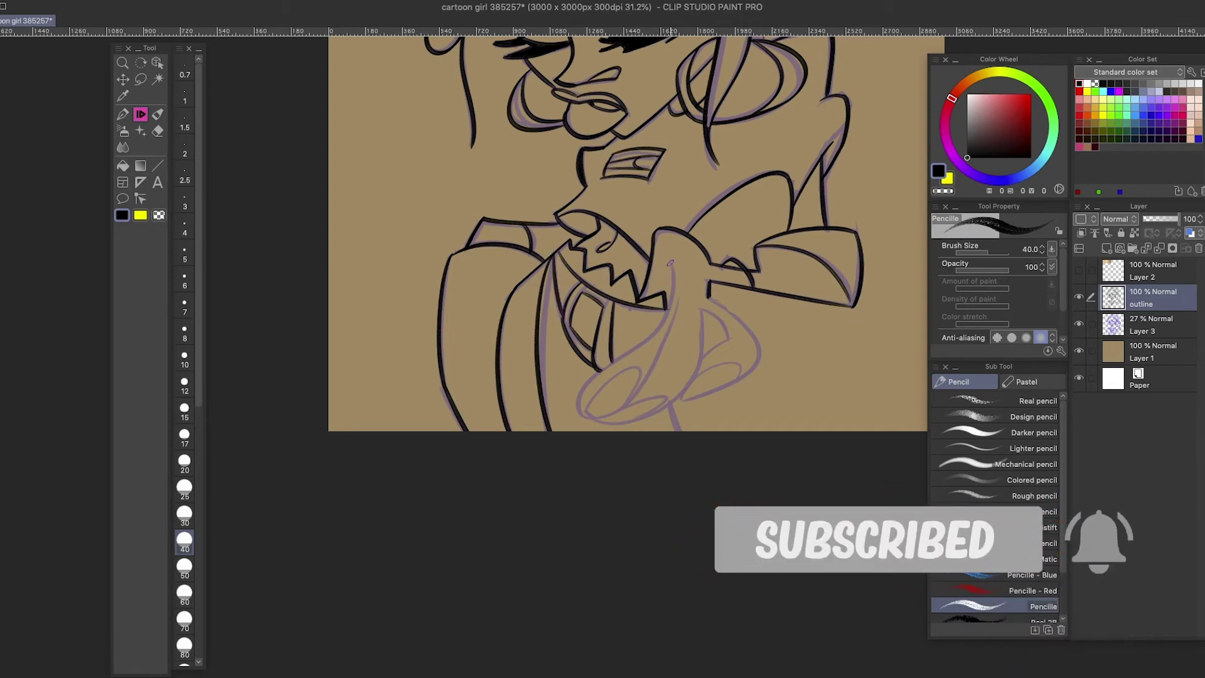
# - Ink the long front finger of the hanging hand together with its oval nail
pyautogui.moveTo(671, 263)
pyautogui.mouseDown()
pyautogui.moveTo(604, 369)
pyautogui.moveTo(593, 416)
pyautogui.mouseUp()
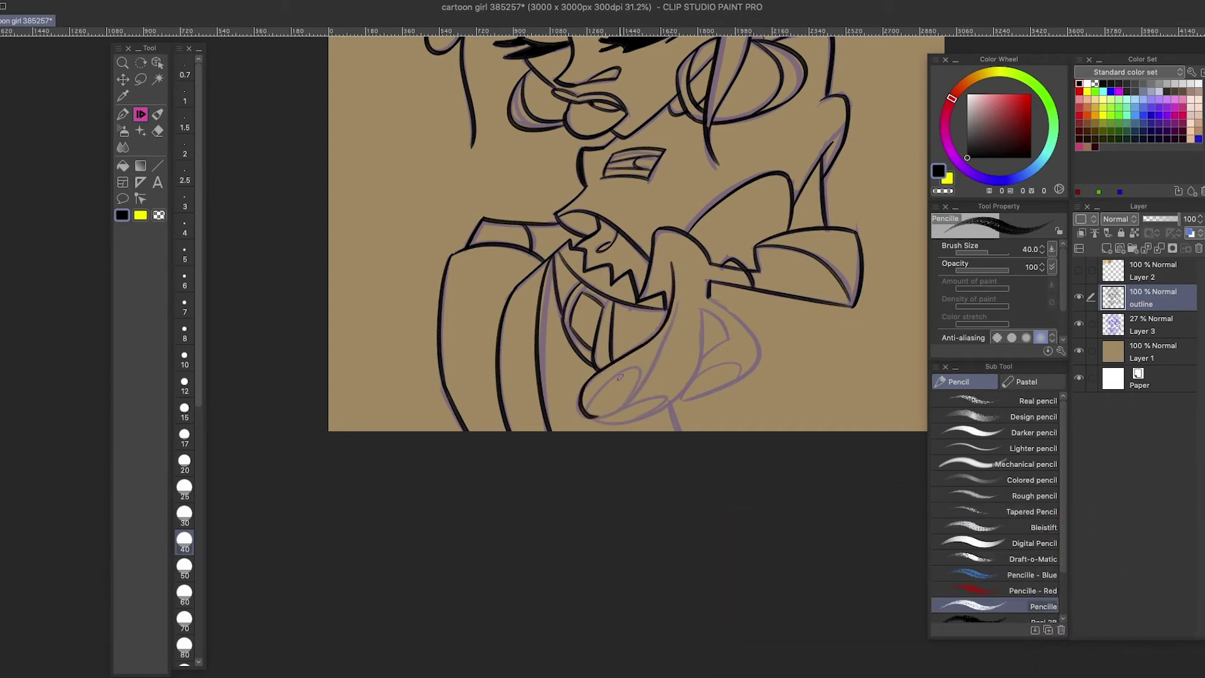
pyautogui.moveTo(644, 372); pyautogui.dragTo(584, 417)
pyautogui.moveTo(681, 295); pyautogui.dragTo(634, 383)
pyautogui.moveTo(587, 420)
pyautogui.mouseDown()
pyautogui.moveTo(642, 406)
pyautogui.moveTo(590, 404)
pyautogui.mouseUp()
pyautogui.hotkey('ctrl', 'z')
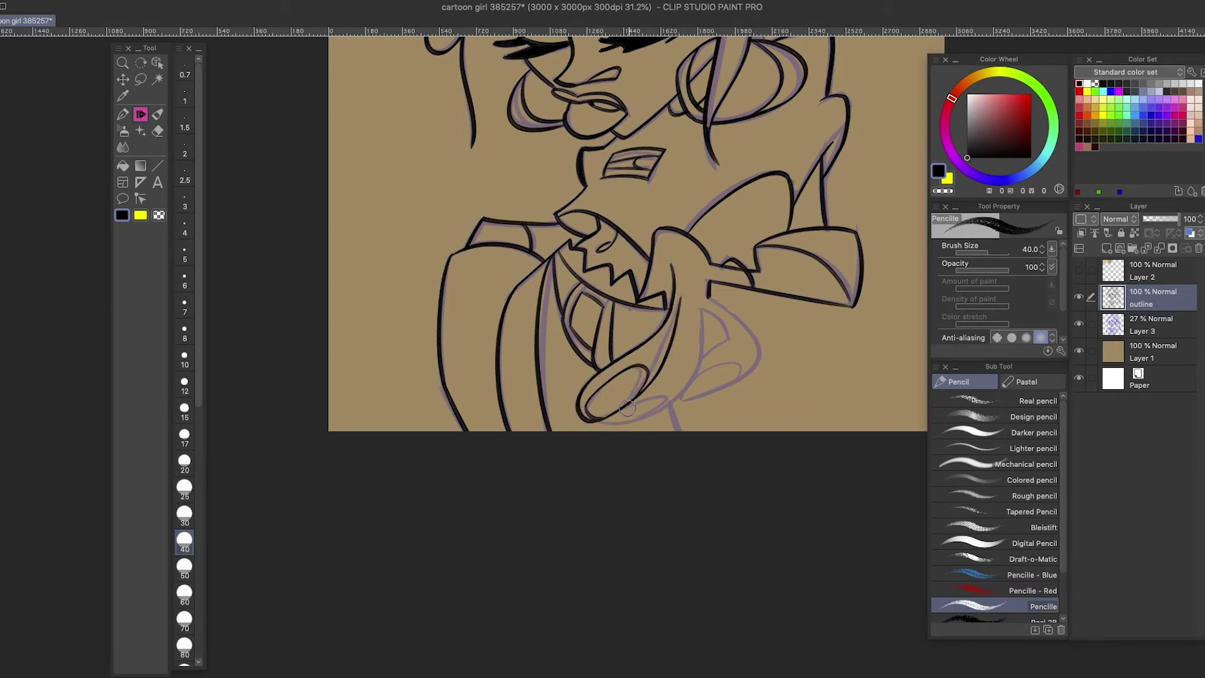
# - Ink the remaining fingers and nails of the hanging hand and the short leg line beneath it
pyautogui.moveTo(699, 310); pyautogui.dragTo(603, 426)
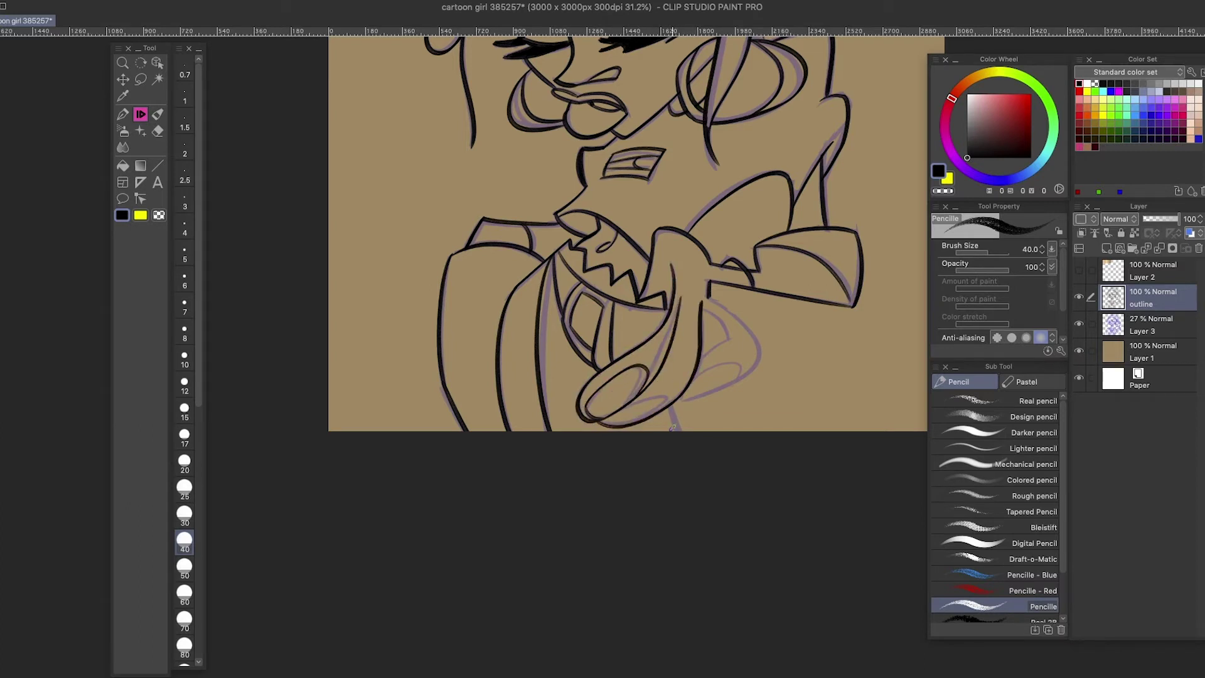
pyautogui.hotkey('ctrl', 'z')
pyautogui.moveTo(700, 308); pyautogui.dragTo(703, 356)
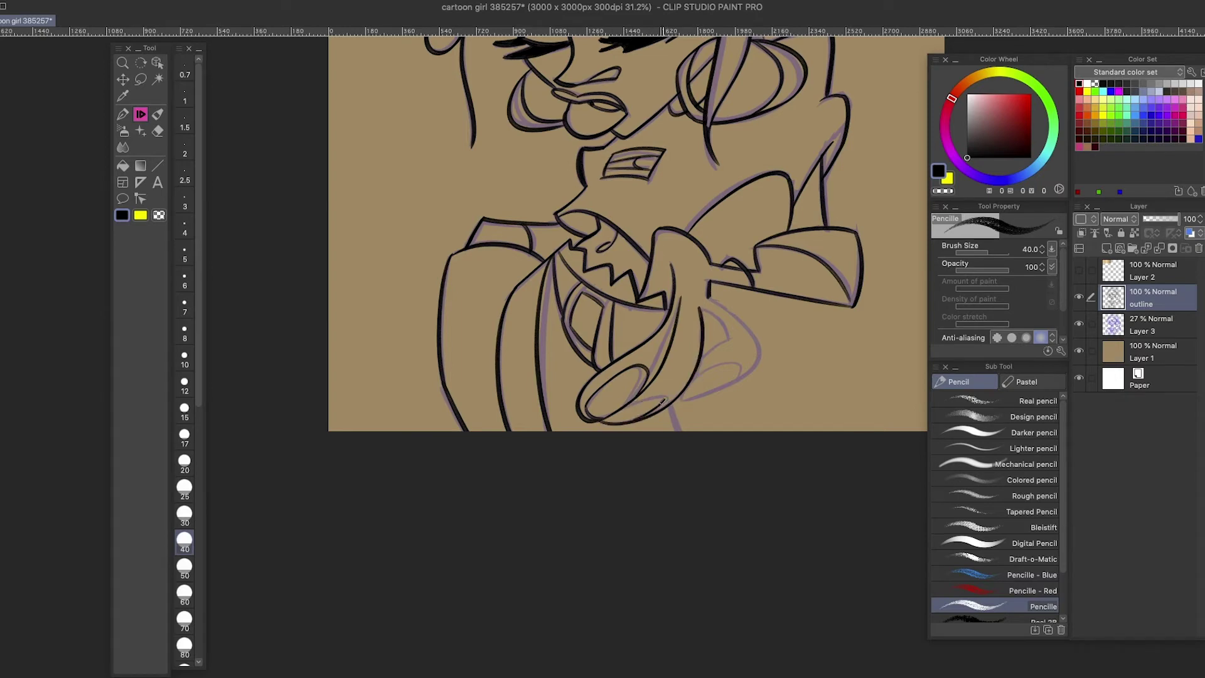
pyautogui.moveTo(701, 309)
pyautogui.mouseDown()
pyautogui.moveTo(731, 342)
pyautogui.moveTo(696, 368)
pyautogui.moveTo(758, 346)
pyautogui.mouseUp()
pyautogui.hotkey('ctrl', 'z')
pyautogui.hotkey('ctrl', 'z')
pyautogui.moveTo(683, 403); pyautogui.dragTo(707, 305)
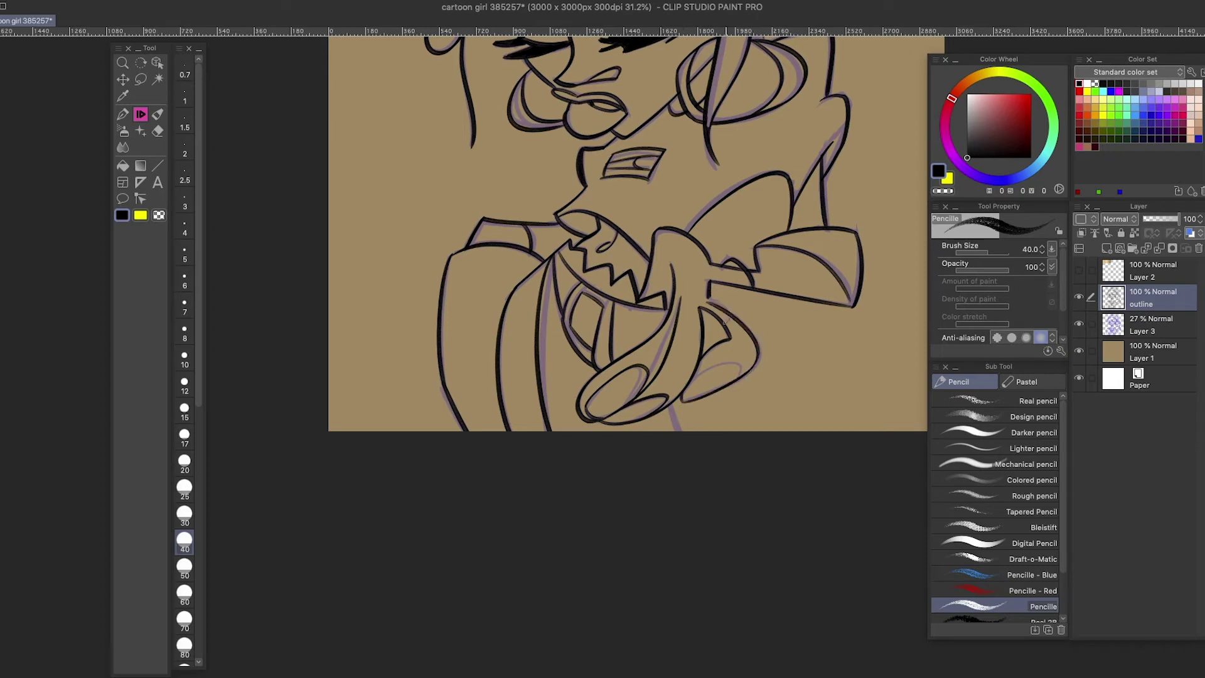
# - Hide the faded blue sketch layer beneath the outlines
pyautogui.scroll(5, 735, 376)
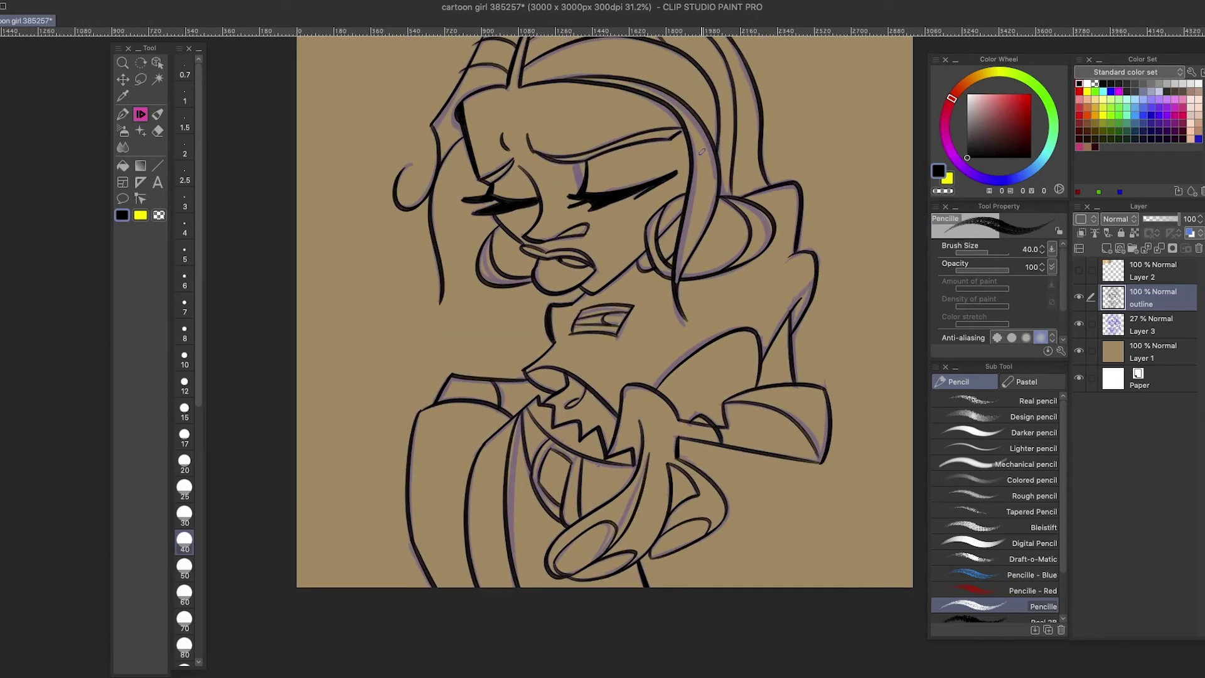
pyautogui.click(1079, 324)
pyautogui.scroll(3, 772, 580)
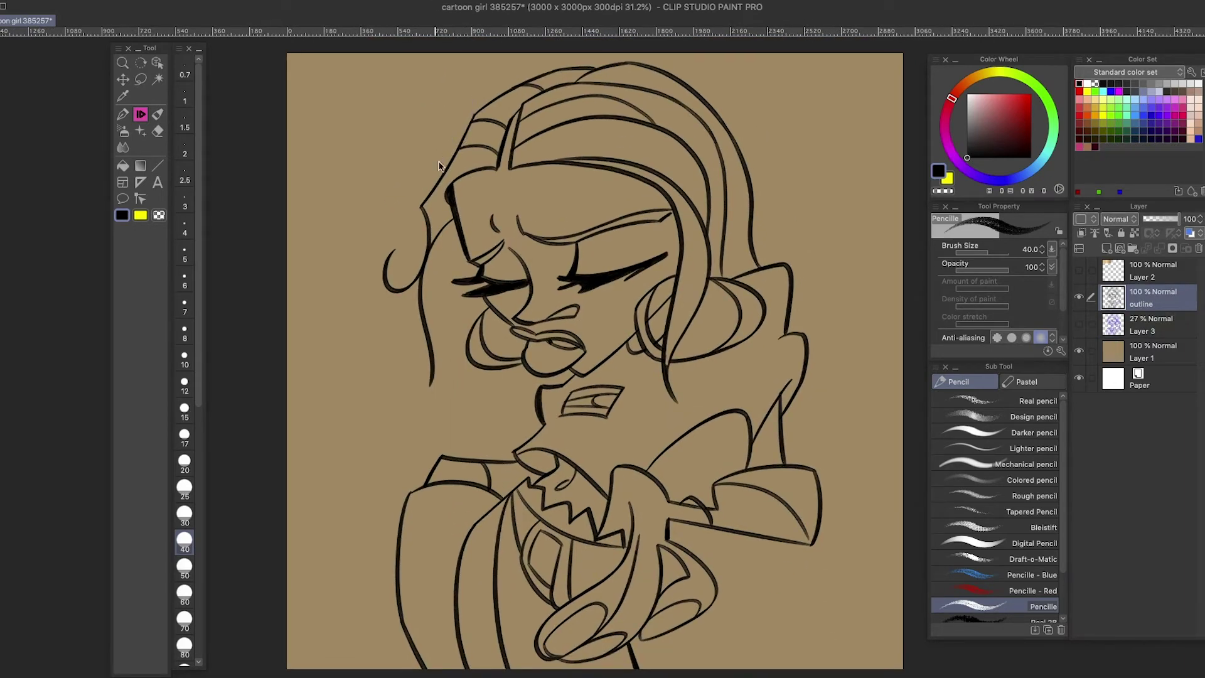
pyautogui.scroll(-1, 843, 440)
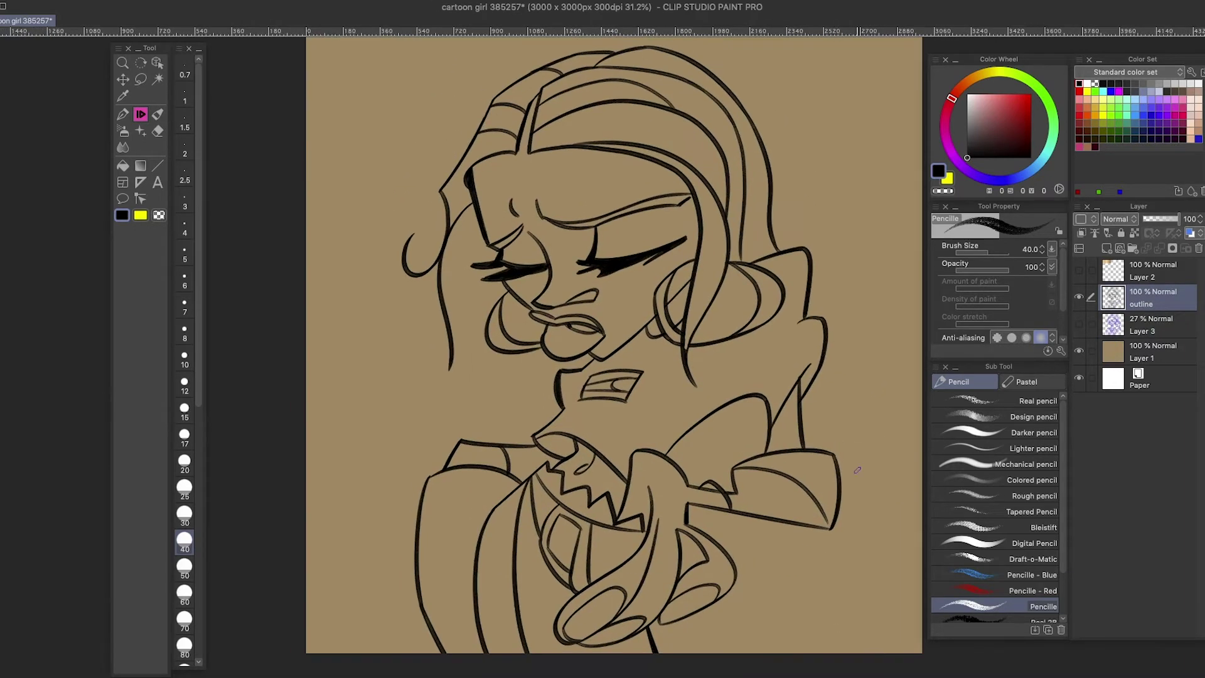
# - Select the face, midriff and hand areas, show the palette layer, and fill them with its sampled tan on a new layer named "skin"
pyautogui.hscroll(1, 857, 470)
pyautogui.press('w')
pyautogui.click(584, 287)
pyautogui.keyDown('shift'); pyautogui.click(639, 528); pyautogui.keyUp('shift')
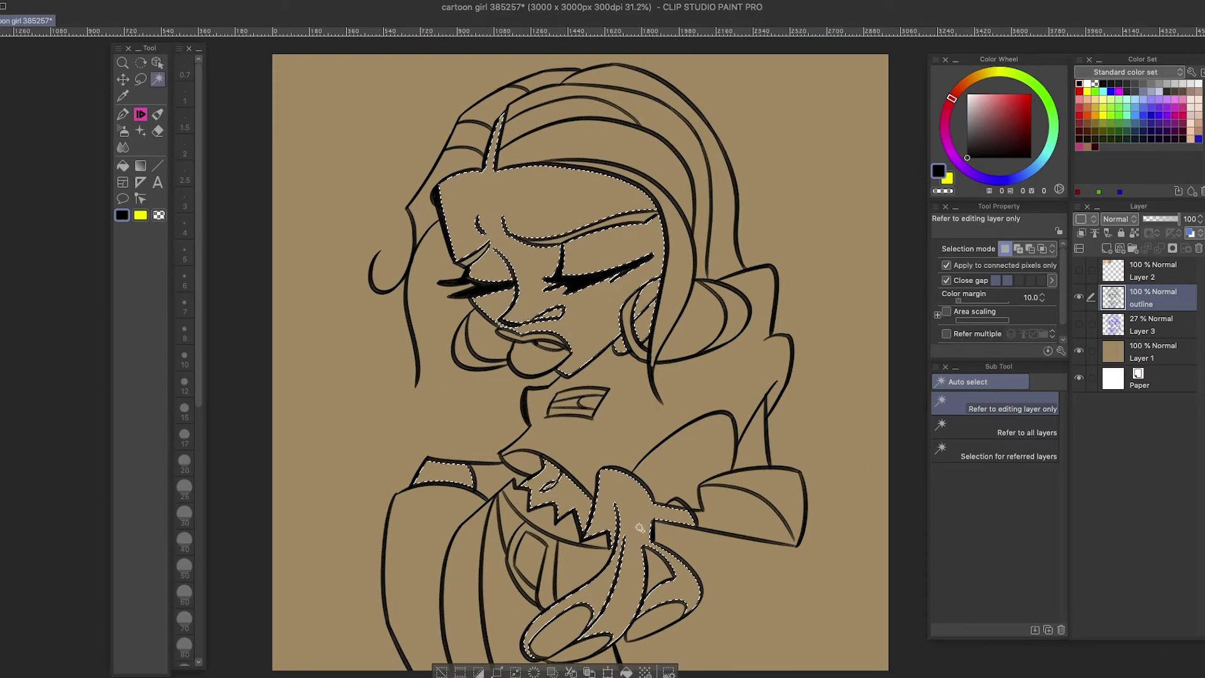
pyautogui.scroll(1, 639, 528)
pyautogui.click(1079, 270)
pyautogui.keyDown('alt'); pyautogui.click(303, 137); pyautogui.keyUp('alt')
pyautogui.press('g')
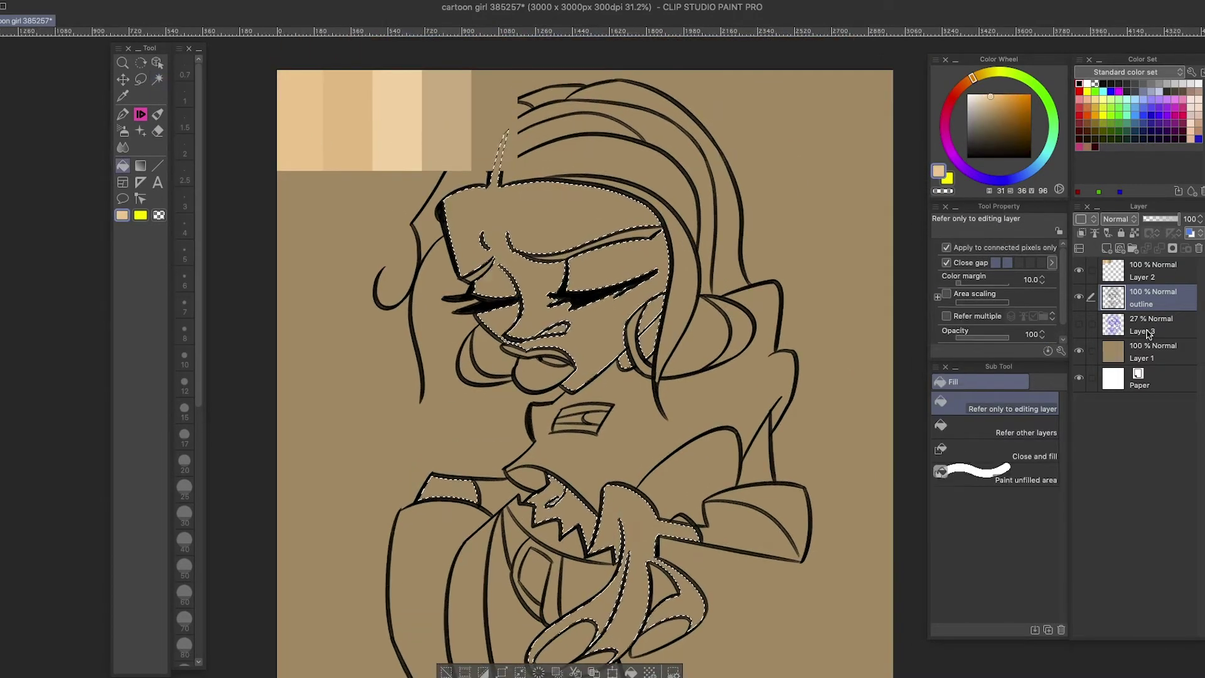
pyautogui.hotkey('ctrl', 'shift', 'n')
pyautogui.write('skin')
pyautogui.press('Return')
pyautogui.click(618, 552)
# - Select all hair sections from the outline layer, fill them with the darker tan on the "hair" layer, and clear the selection
pyautogui.scroll(-2, 618, 552)
pyautogui.hscroll(-2, 618, 553)
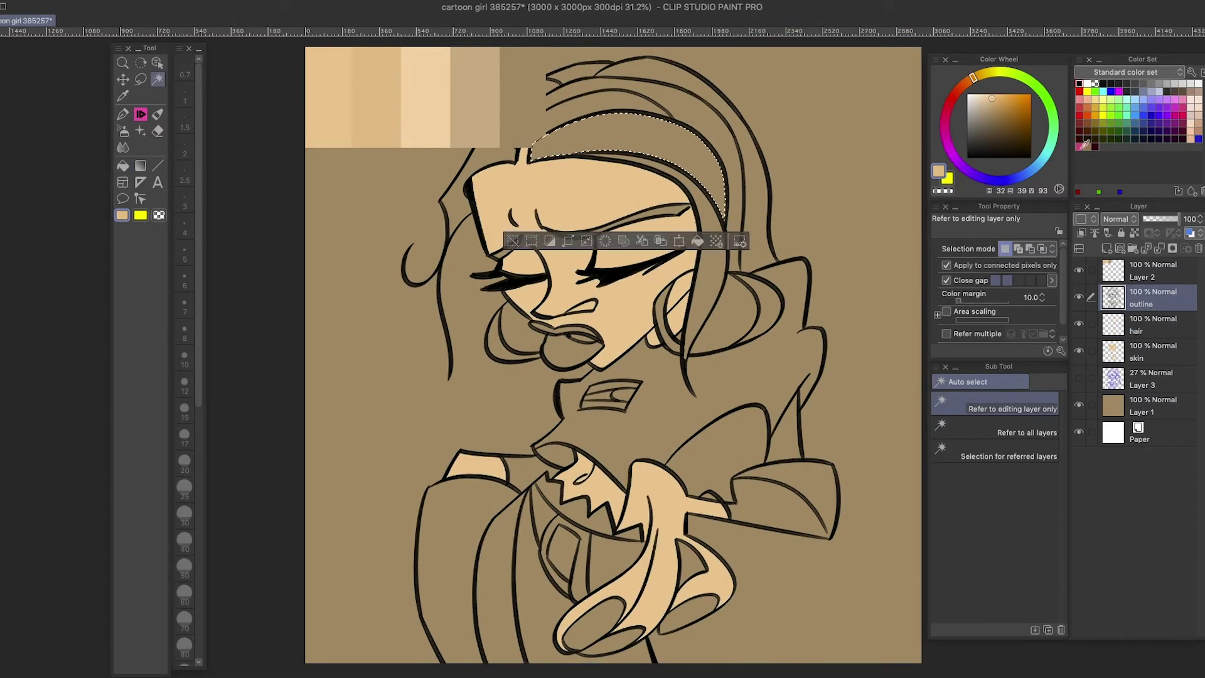
pyautogui.click(492, 146)
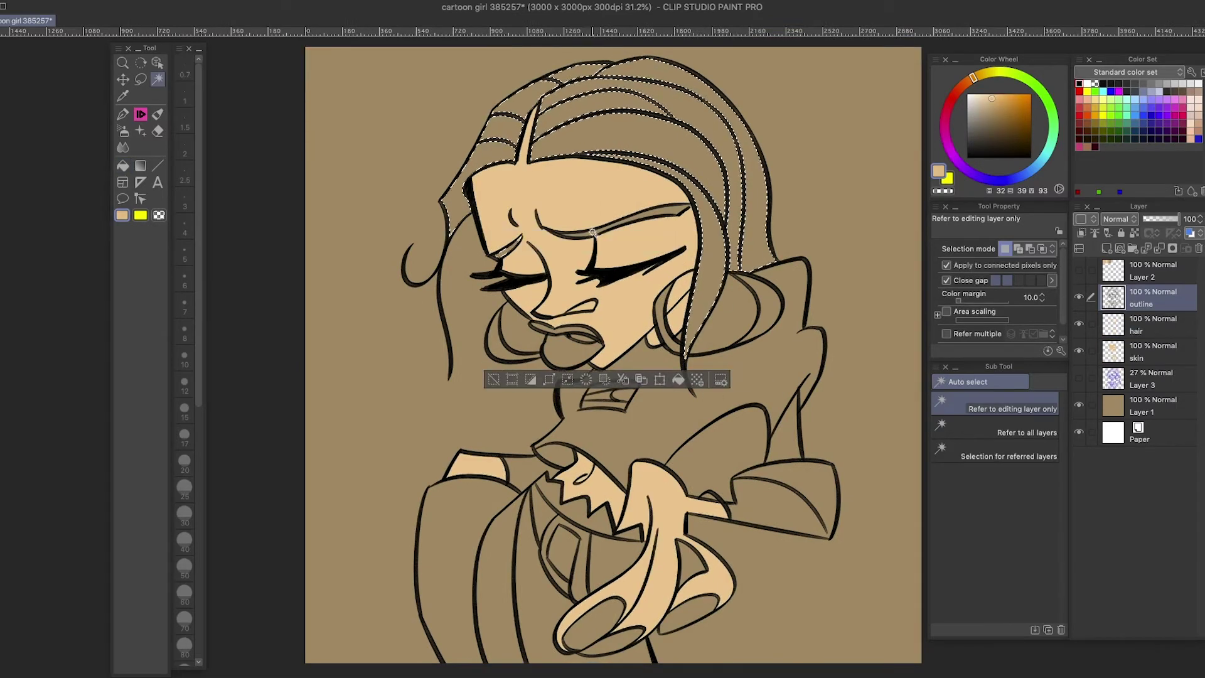
pyautogui.hotkey('alt', '[')
pyautogui.press('g')
pyautogui.click(494, 160)
pyautogui.hotkey('ctrl', 'd')
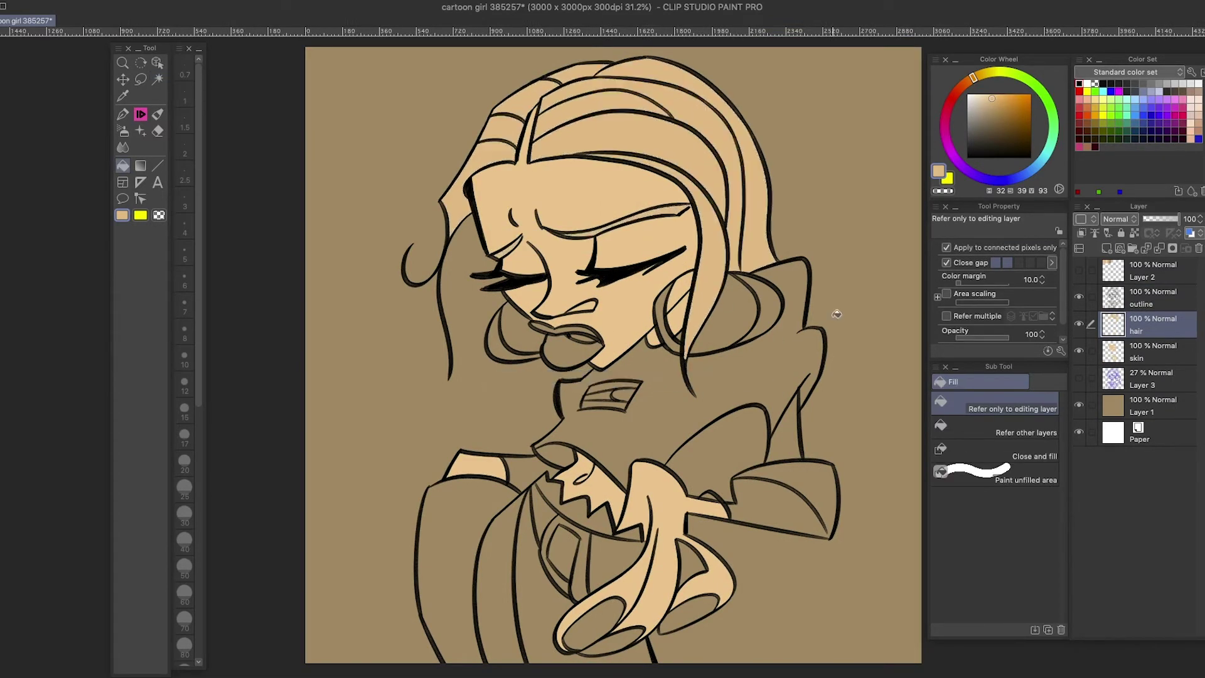
# - Show the palette and recolour the face, midriff and hand on the skin layer with its lightest tan swatch
pyautogui.click(1079, 270)
pyautogui.keyDown('alt'); pyautogui.click(438, 112); pyautogui.keyUp('alt')
pyautogui.click(1152, 352)
pyautogui.keyDown('alt'); pyautogui.click(438, 112); pyautogui.keyUp('alt')
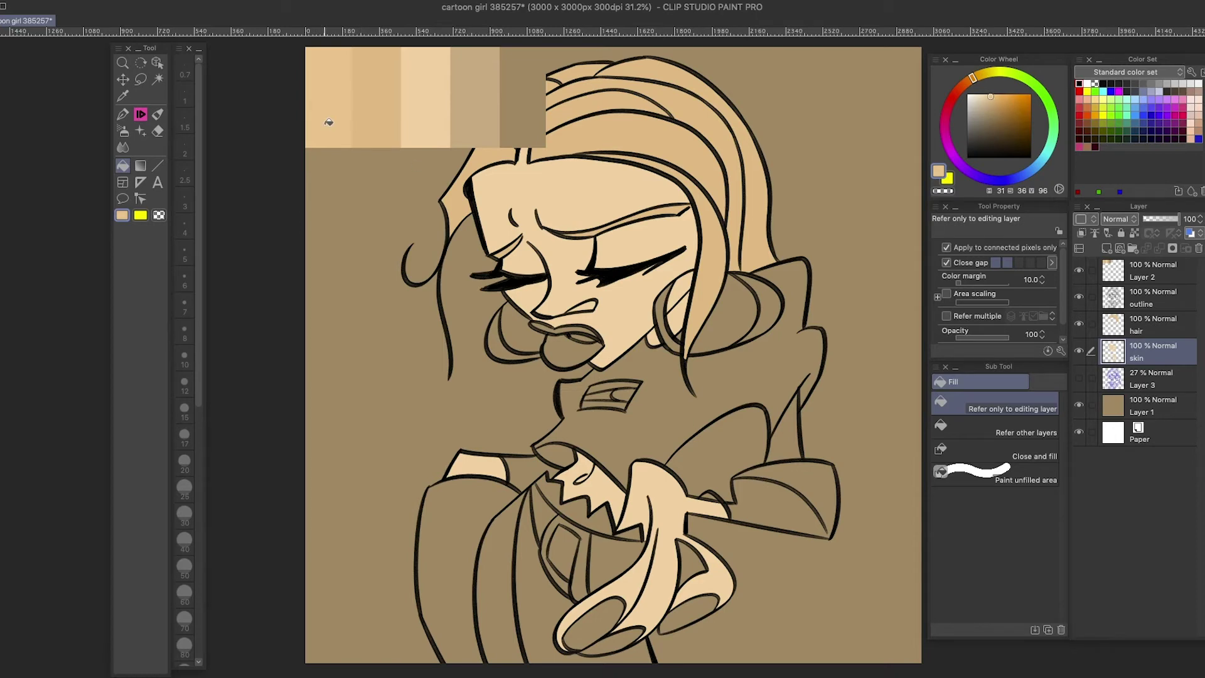
# - Add a new layer named "jumper" below the skin layer
pyautogui.hotkey('ctrl', 'shift', 'n')
pyautogui.doubleClick(1141, 385)
pyautogui.write('jumper')
pyautogui.press('Return')
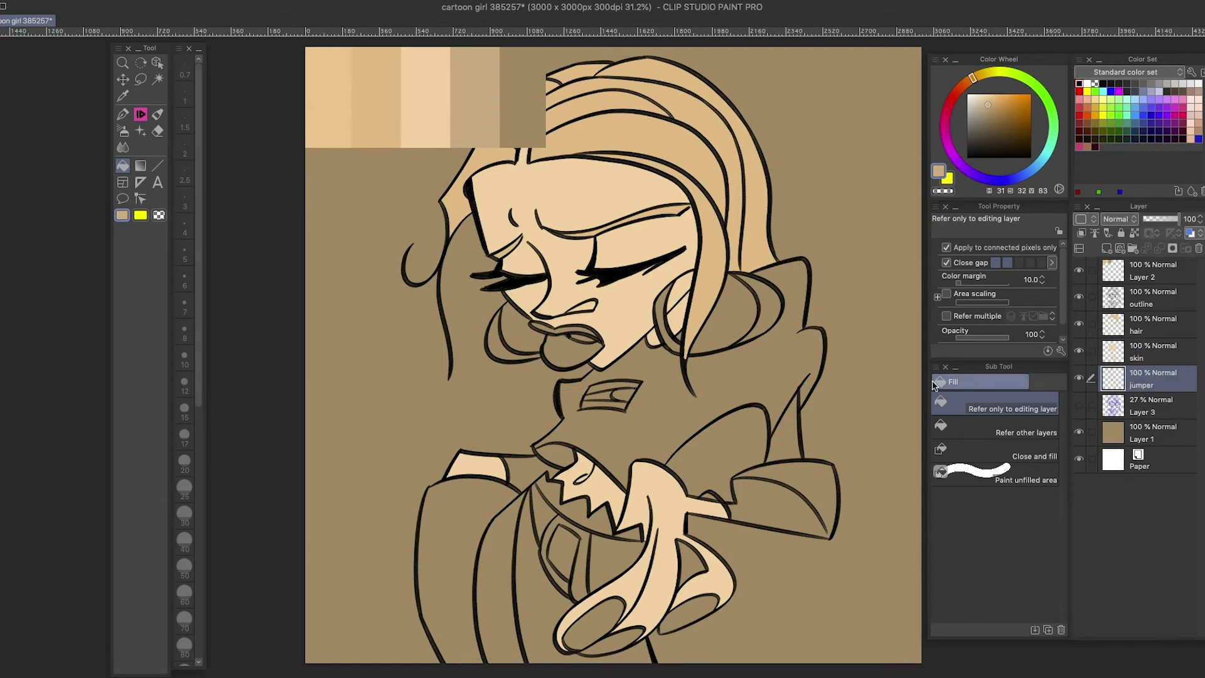
# - Select the jumper's body, collar and sleeve areas from the outline and fill them with the muted greyish tan on the jumper layer
pyautogui.press('w')
pyautogui.click(1151, 298)
pyautogui.click(731, 490)
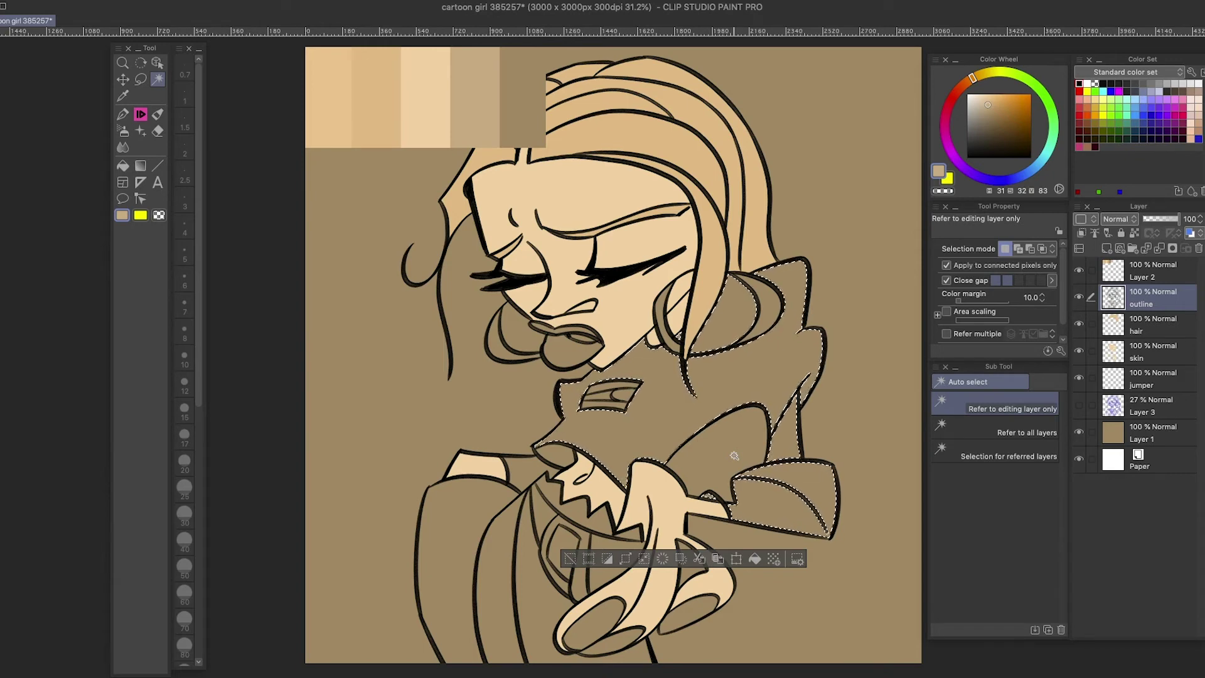
pyautogui.hotkey('alt', '[')
pyautogui.hotkey('alt', '[')
pyautogui.hotkey('alt', '[')
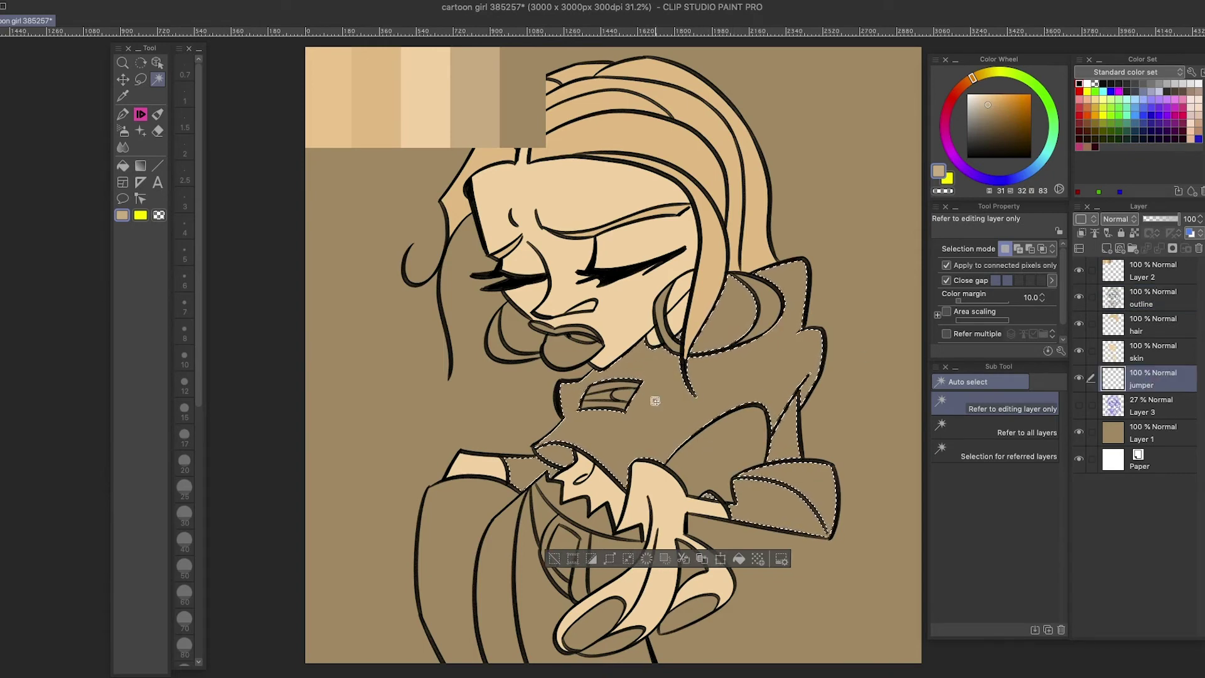
pyautogui.press('g')
pyautogui.click(689, 440)
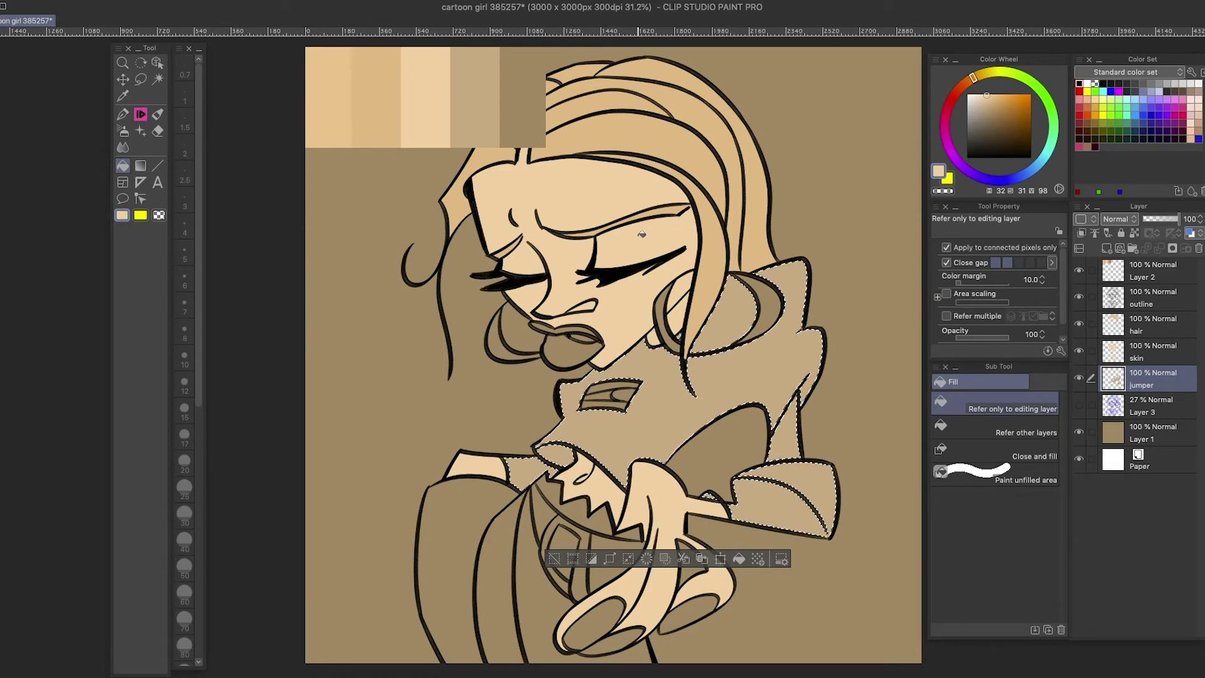
# - Select the hoop earring areas from the outline and fill them with pale cream on a "jewels" layer
pyautogui.scroll(-1, 689, 439)
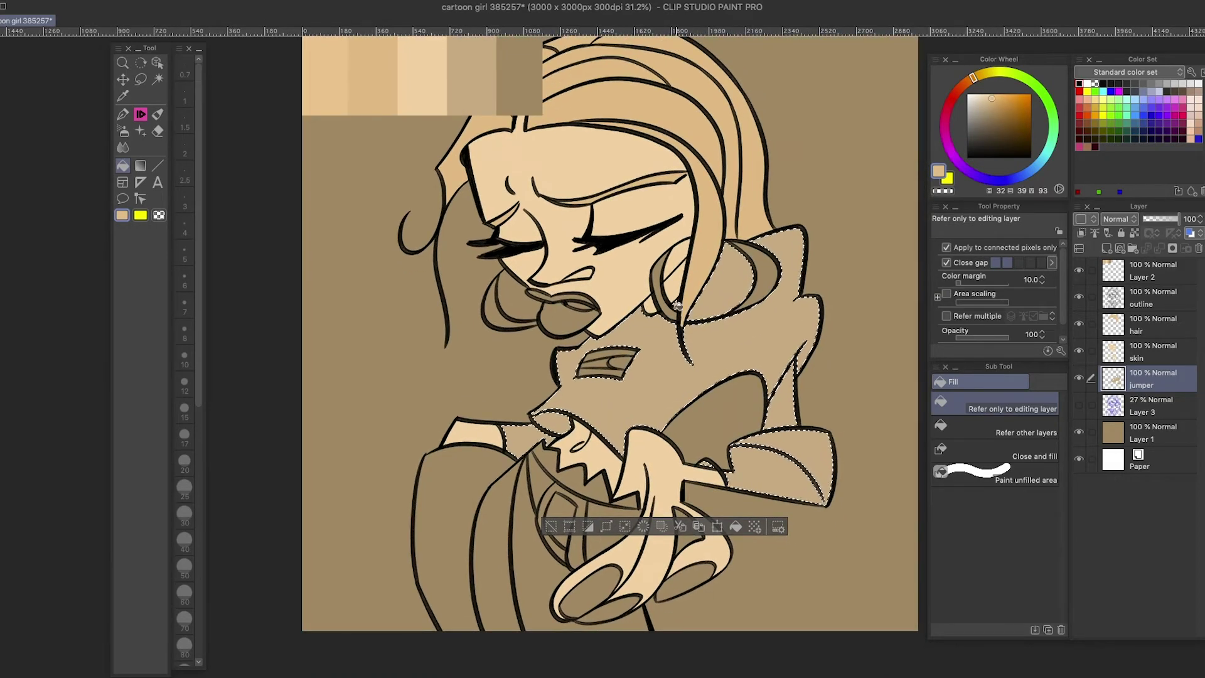
pyautogui.hotkey('alt', ']')
pyautogui.hotkey('alt', ']')
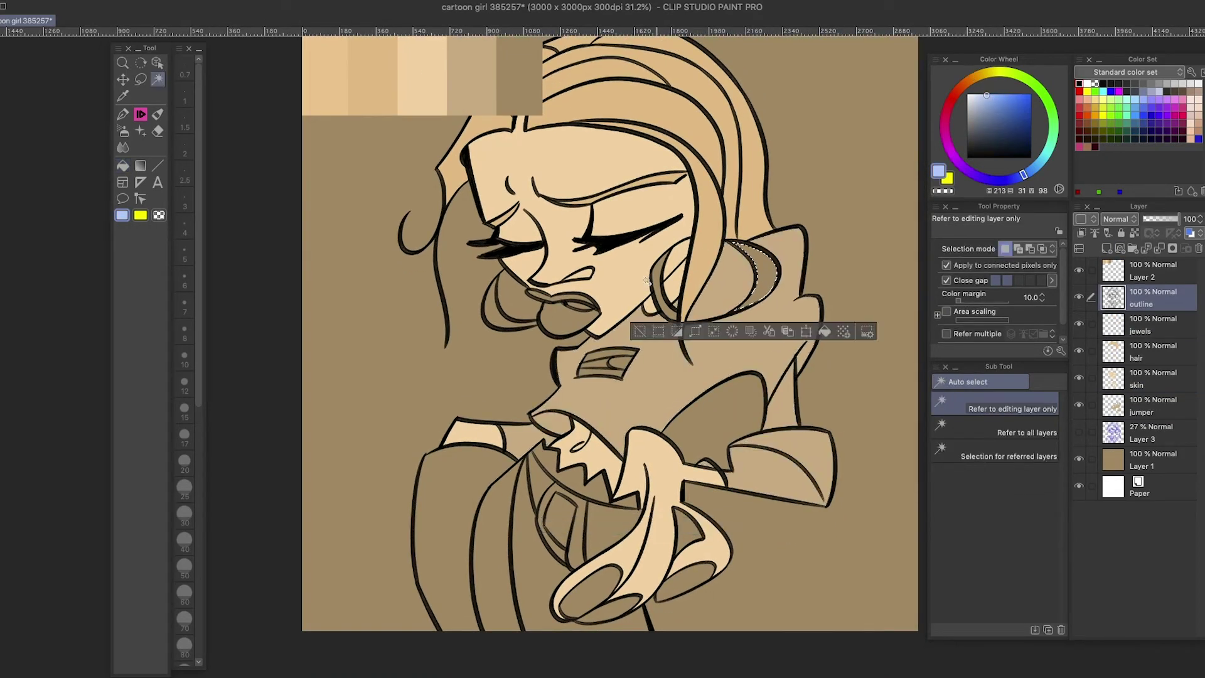
pyautogui.keyDown('shift'); pyautogui.click(647, 283); pyautogui.keyUp('shift')
pyautogui.hotkey('alt', '[')
pyautogui.press('g')
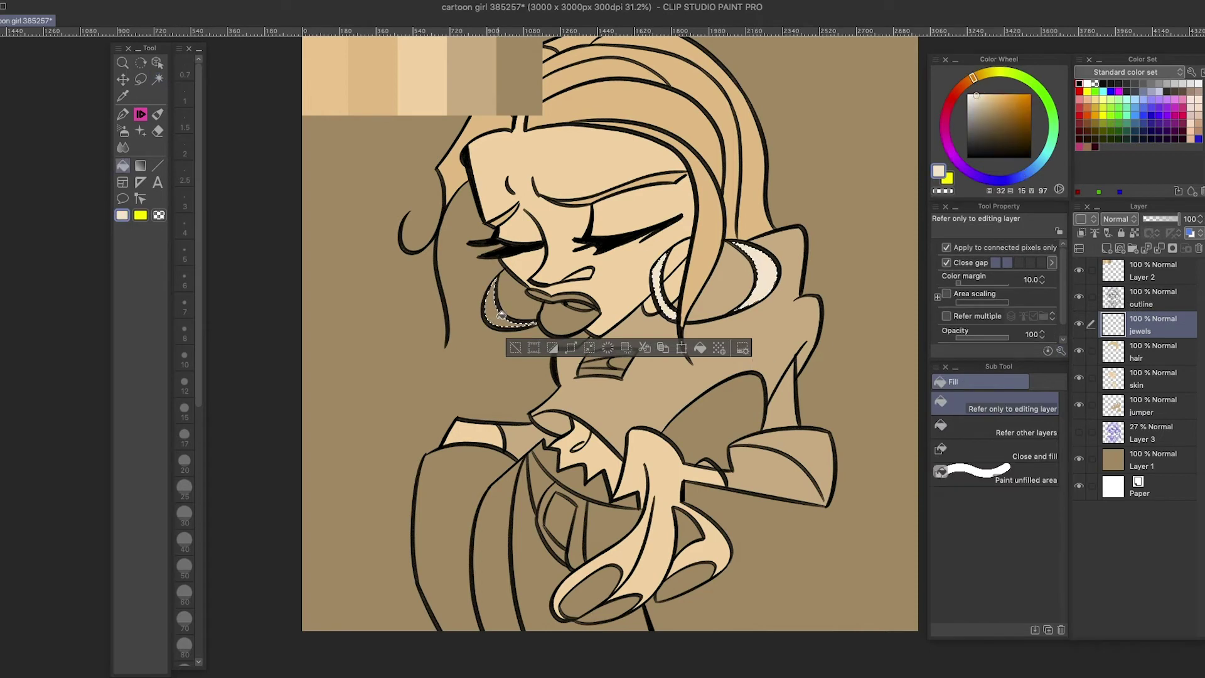
# - Add a layer named "jeans", select the jeans areas from the outline, and fill them with dark brown
pyautogui.click(990, 116)
pyautogui.hotkey('ctrl', 'shift', 'n')
pyautogui.write('jeans')
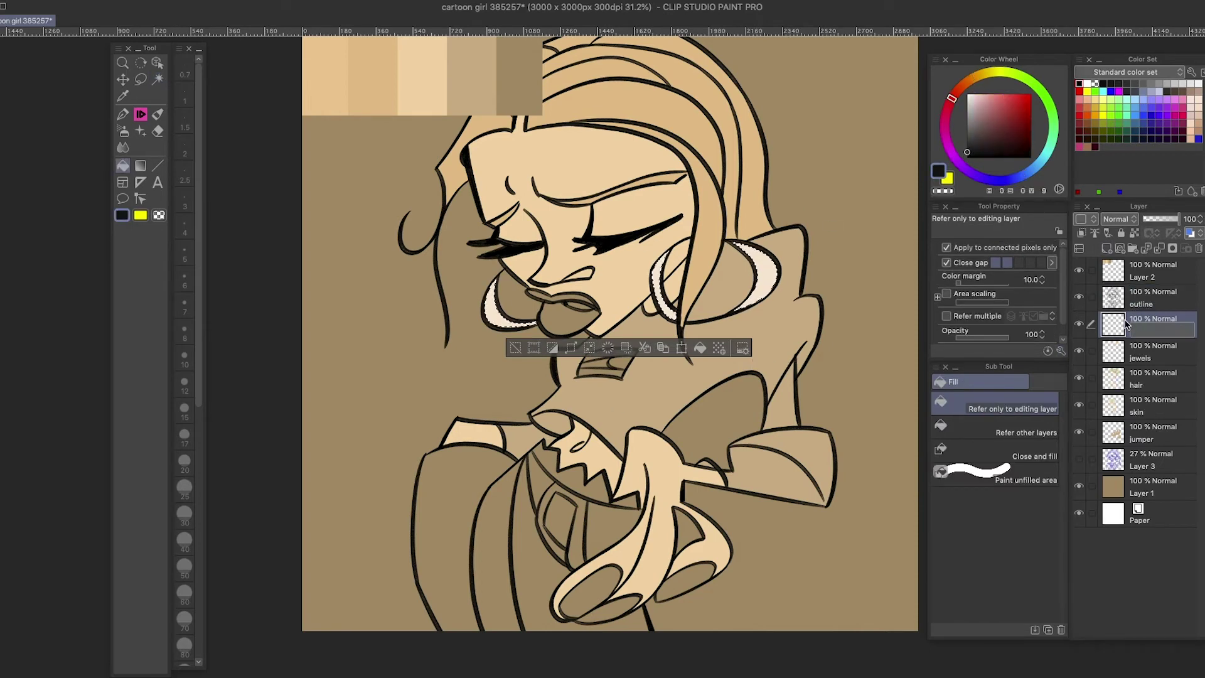
pyautogui.press('Return')
pyautogui.click(983, 135)
pyautogui.hotkey('ctrl', 'd')
pyautogui.press('w')
pyautogui.click(619, 512)
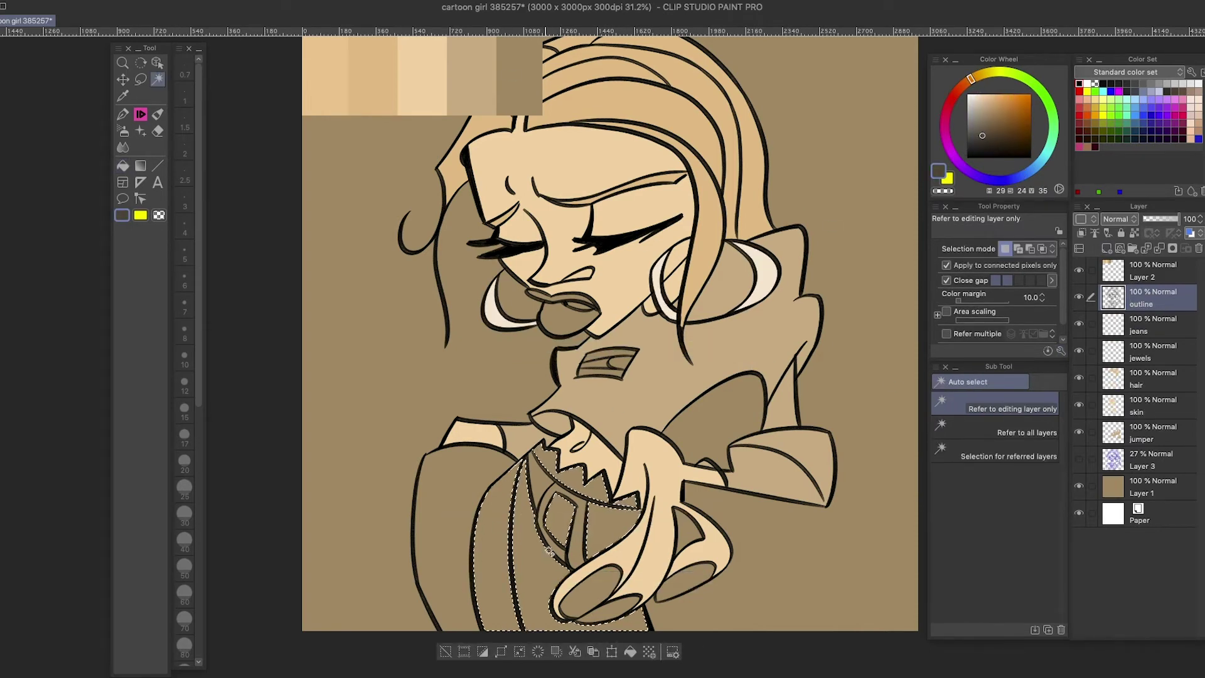
pyautogui.press('g')
pyautogui.click(619, 512)
# - Select the pocket trim on the jeans and fill it with pale cream
pyautogui.click(976, 95)
pyautogui.hotkey('alt', '[')
pyautogui.press('w')
pyautogui.click(562, 521)
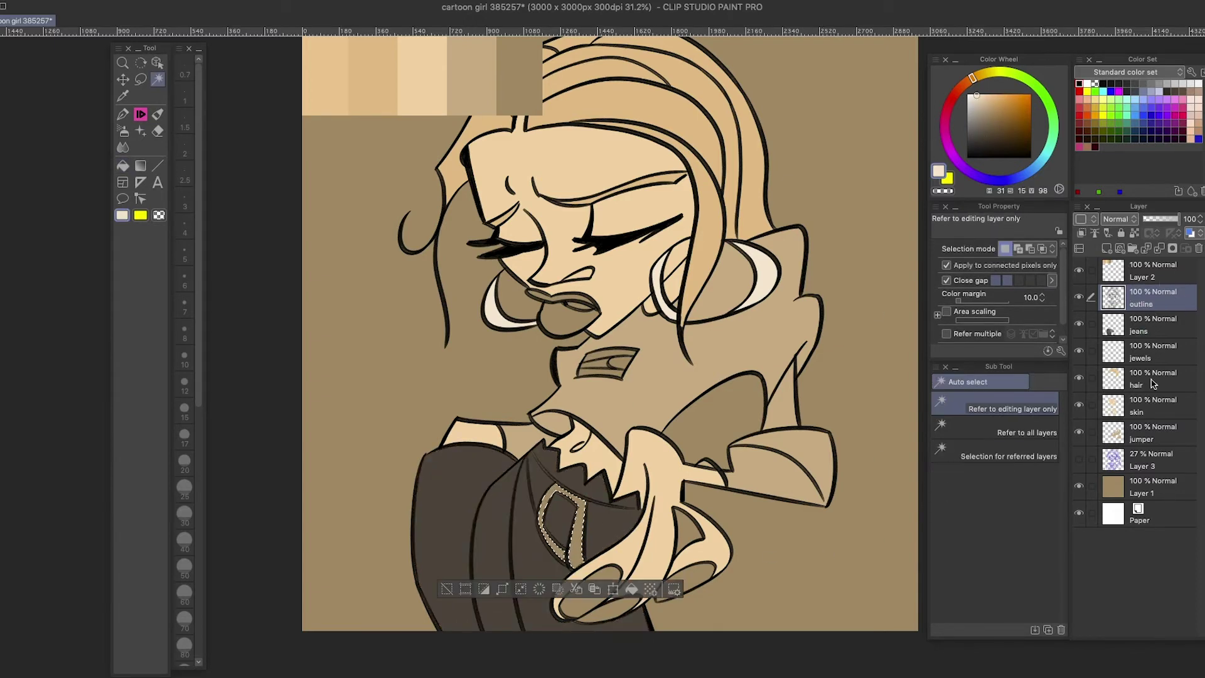
pyautogui.press('g')
pyautogui.click(562, 521)
# - Add a new layer named "lips" directly above the skin layer
pyautogui.moveTo(784, 524); pyautogui.dragTo(796, 547)
pyautogui.click(1148, 404)
pyautogui.hotkey('ctrl', 'shift', 'n')
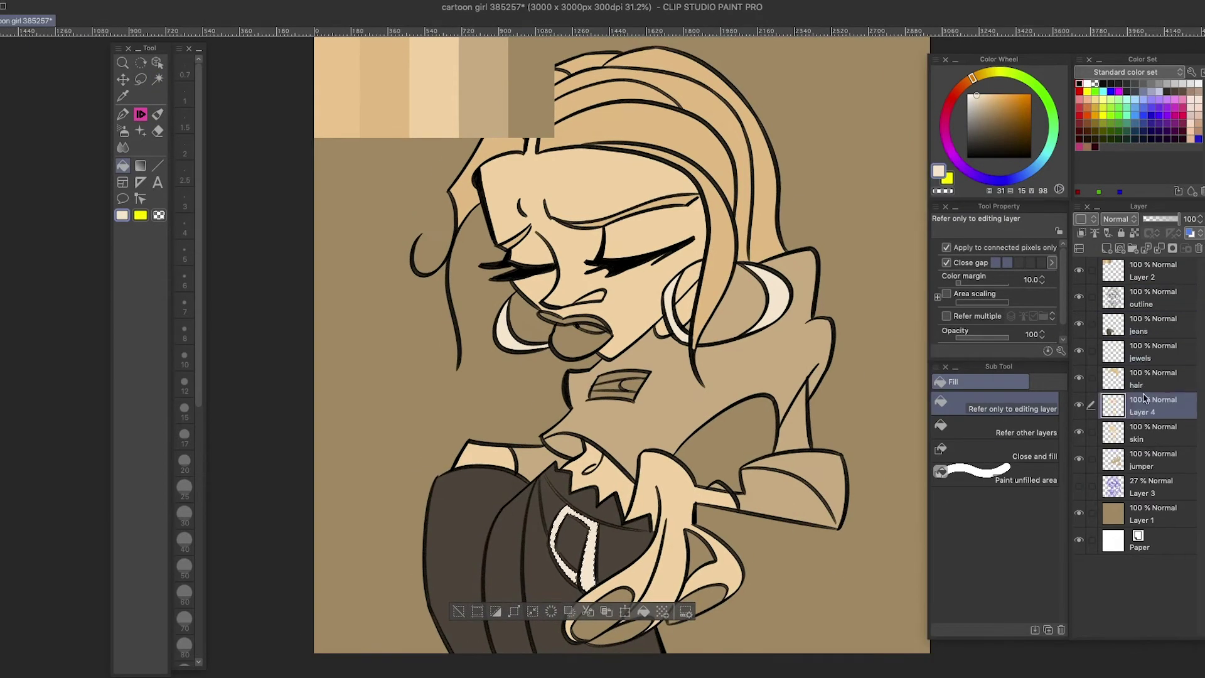
pyautogui.write('lips')
pyautogui.press('Return')
# - Select both lips from the outline, fill them with salmon pink (hue 11, saturation 37, value 94) on the lips layer, and clear the selection
pyautogui.click(1145, 304)
pyautogui.press('w')
pyautogui.click(575, 330)
pyautogui.click(1149, 404)
pyautogui.press('g')
pyautogui.click(962, 88)
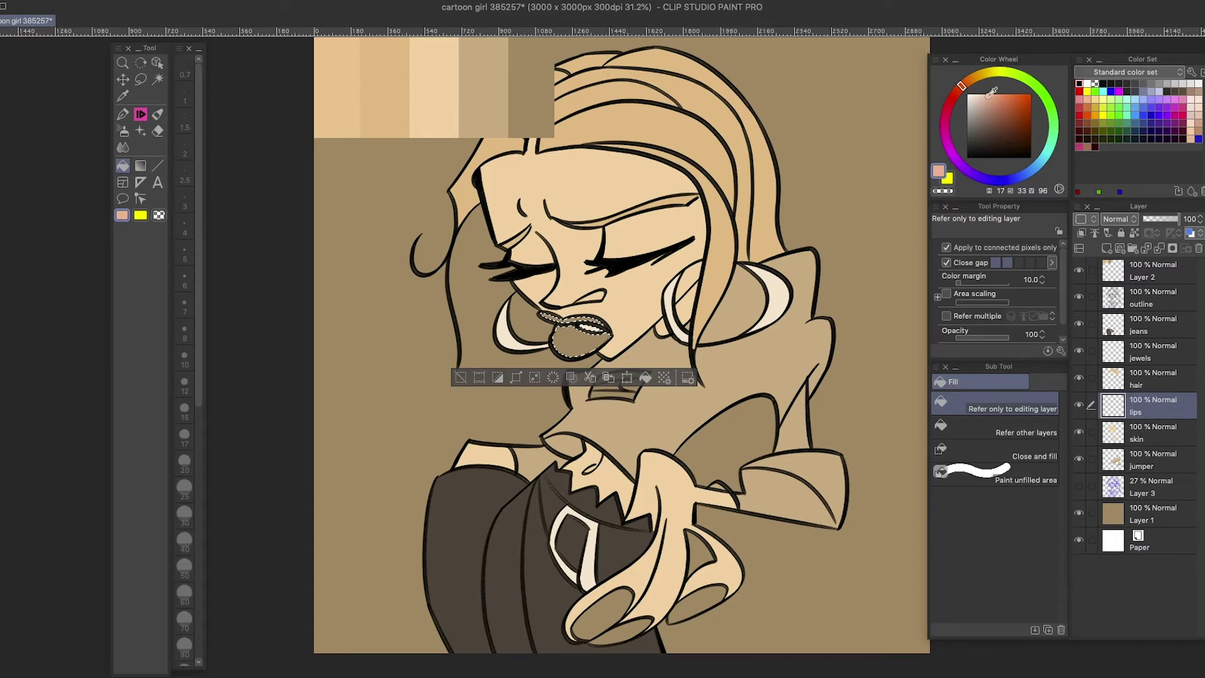
pyautogui.click(990, 95)
pyautogui.click(574, 332)
pyautogui.moveTo(963, 91); pyautogui.dragTo(958, 89)
pyautogui.click(990, 97)
pyautogui.click(574, 333)
pyautogui.hotkey('ctrl', 'd')
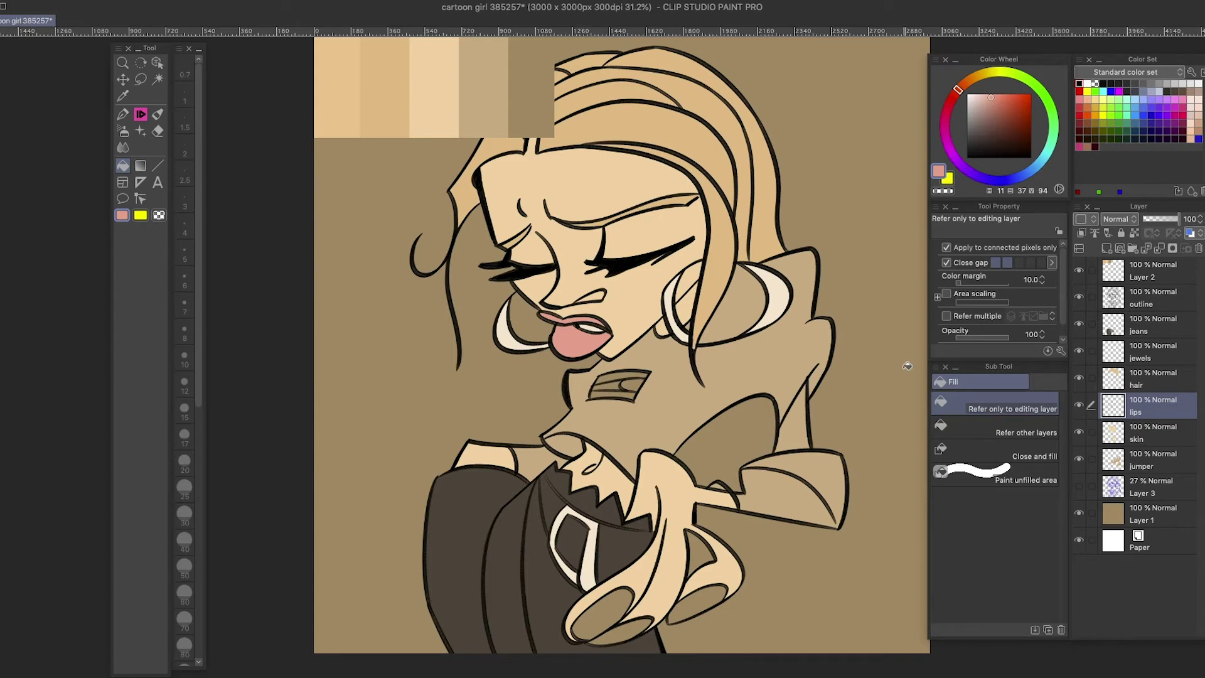
# - Shift the lips' hue slightly toward orange and sample the lip colour
pyautogui.hotkey('ctrl', 'u')
pyautogui.press('Escape')
pyautogui.keyDown('alt'); pyautogui.click(692, 529); pyautogui.keyUp('alt')
pyautogui.keyDown('alt'); pyautogui.click(590, 344); pyautogui.keyUp('alt')
# - Add a layer named "nails", select the three fingernails from the outline, and fill them with the sampled lip pink
pyautogui.click(1106, 248)
pyautogui.doubleClick(1139, 412)
pyautogui.write('nails')
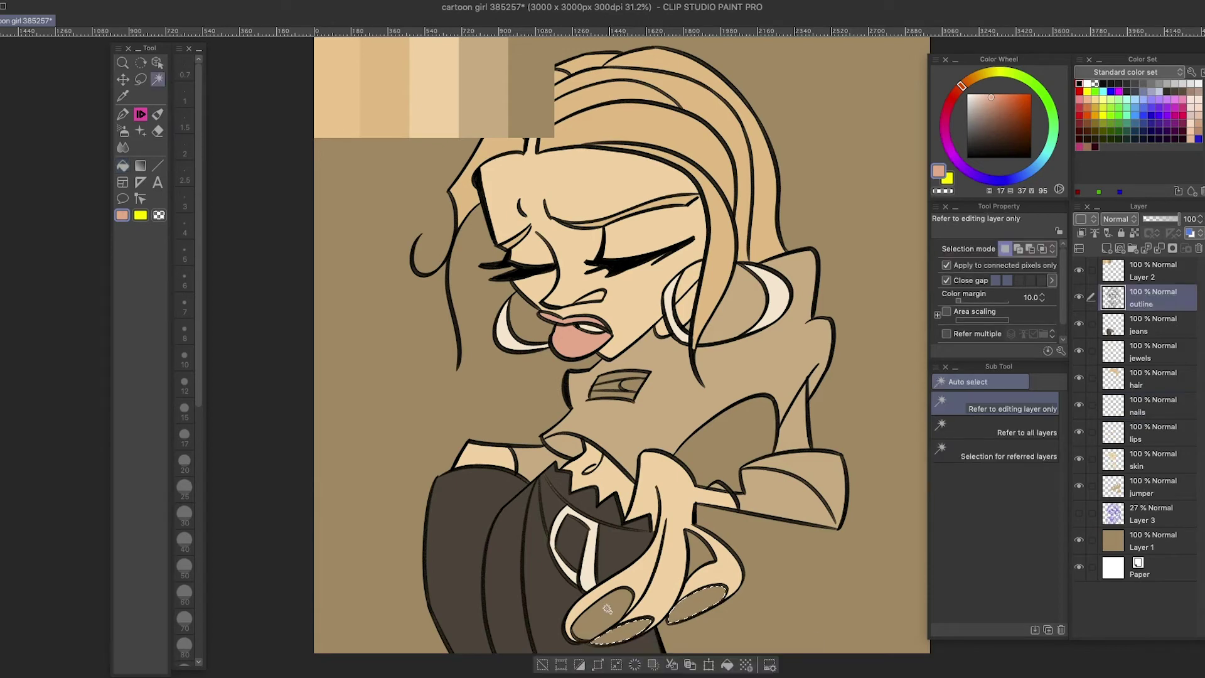
pyautogui.click(597, 628)
pyautogui.click(697, 604)
pyautogui.click(611, 620)
# - Fill the small rectangular neck patch with dark brown and a light tan centre on the jumper layer
pyautogui.hscroll(1, 819, 551)
pyautogui.keyDown('alt'); pyautogui.click(517, 106); pyautogui.keyUp('alt')
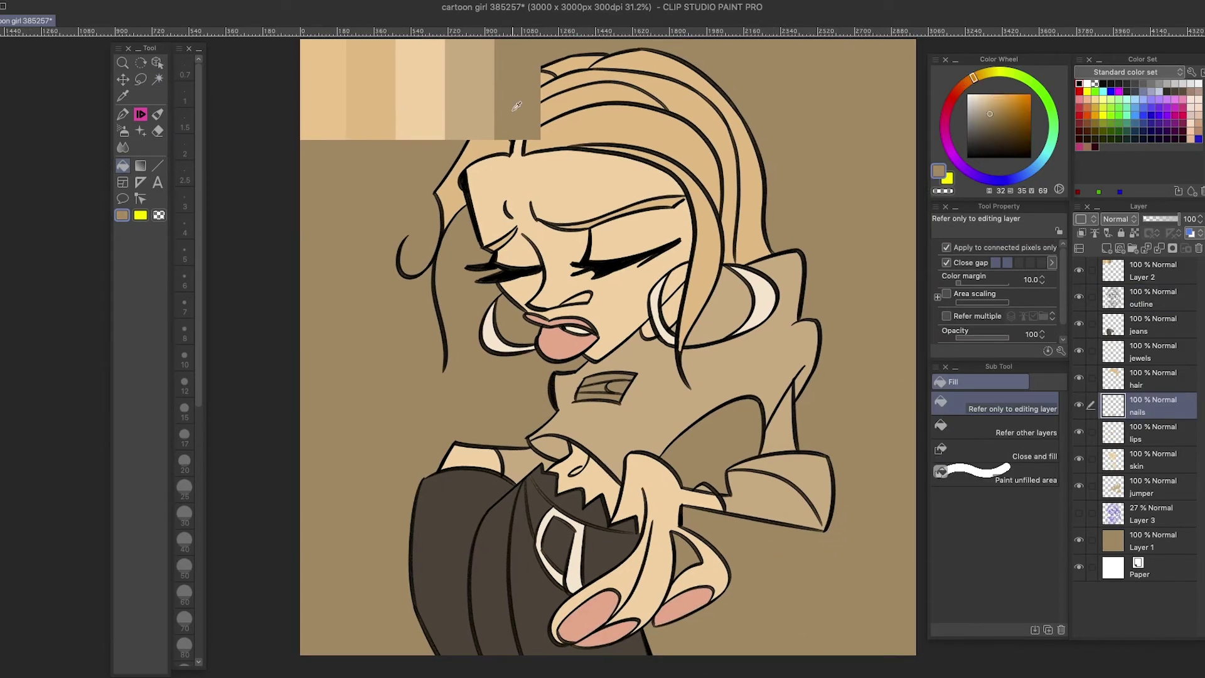
pyautogui.click(1139, 486)
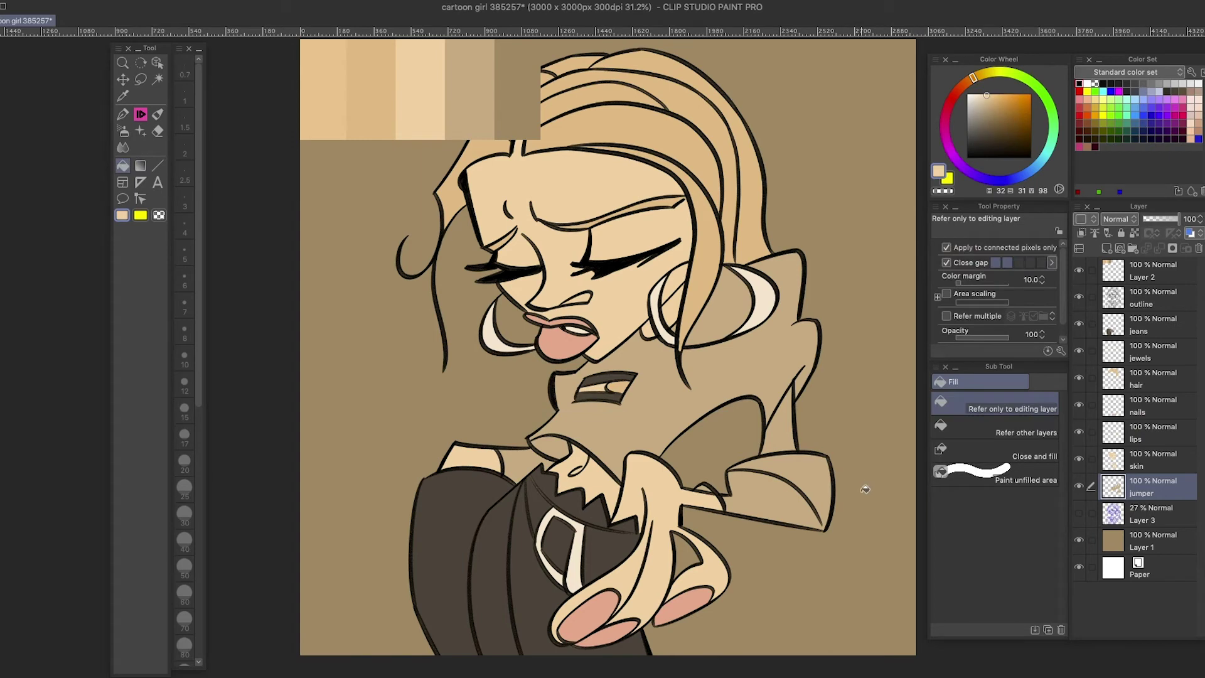
# - Recolour the three fingernails on the nails layer with pale cream
pyautogui.click(1139, 412)
pyautogui.click(596, 625)
pyautogui.click(681, 603)
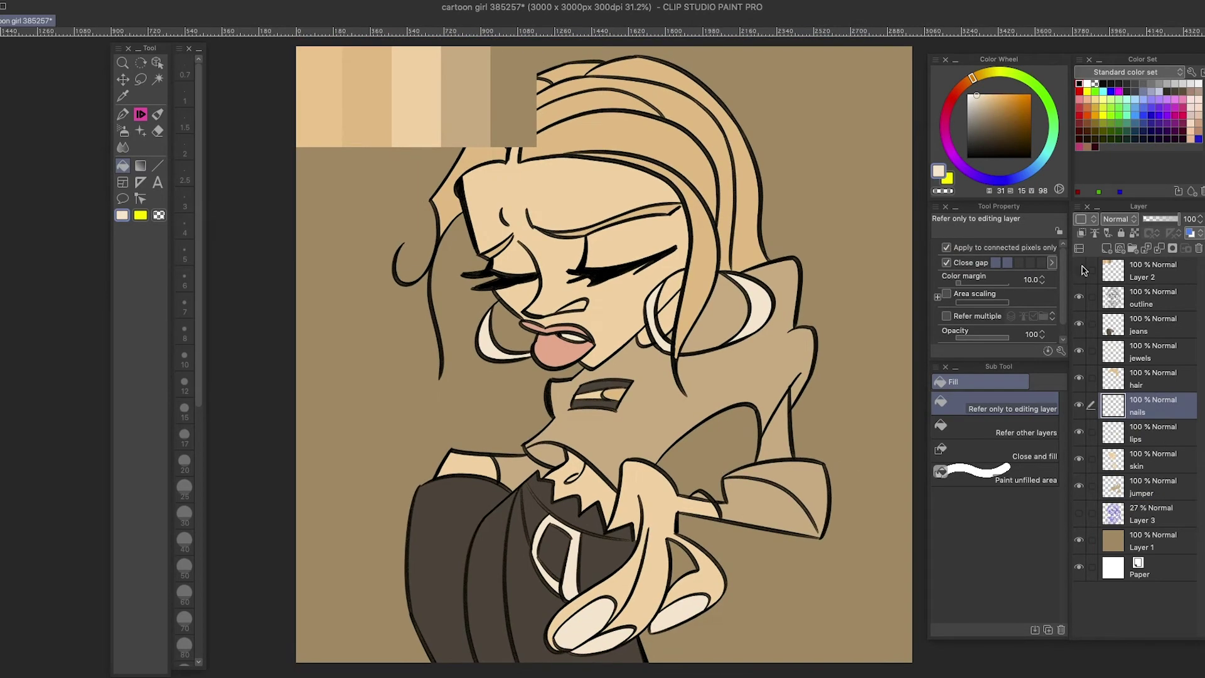
# - Add a layer named "shadows" above the jeans layer and lasso shadow areas on the face, hair and jumper collar around the earring
pyautogui.press('m')
pyautogui.press('Tab')
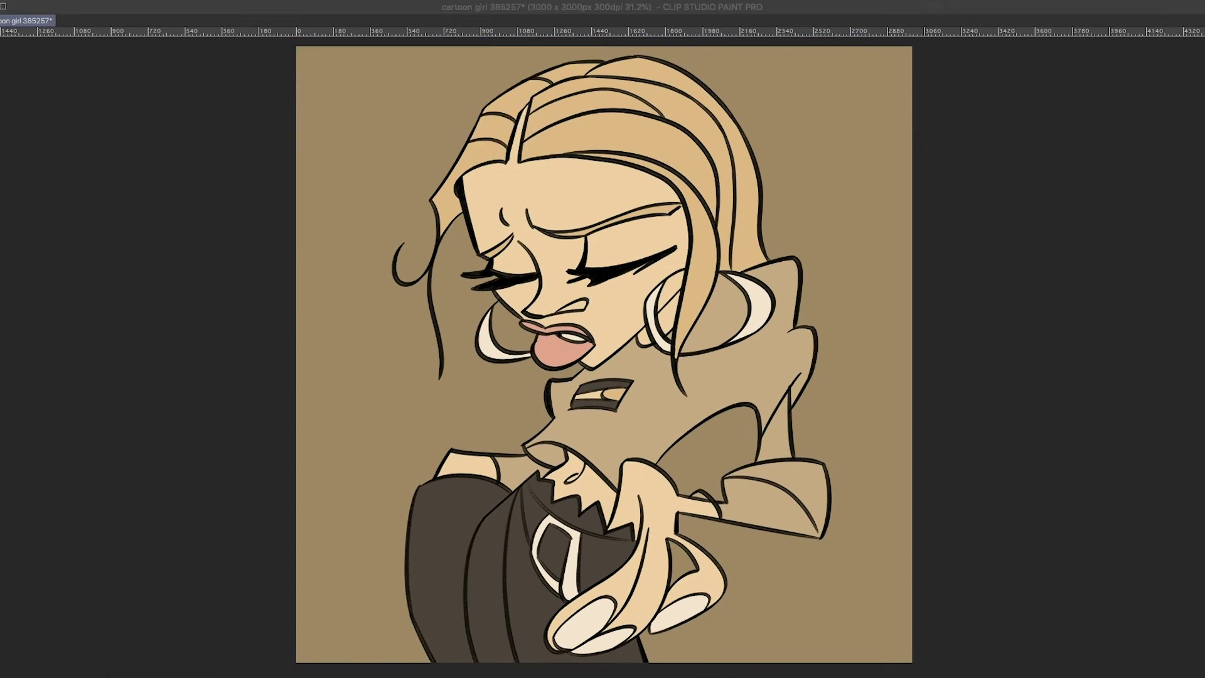
pyautogui.press('Tab')
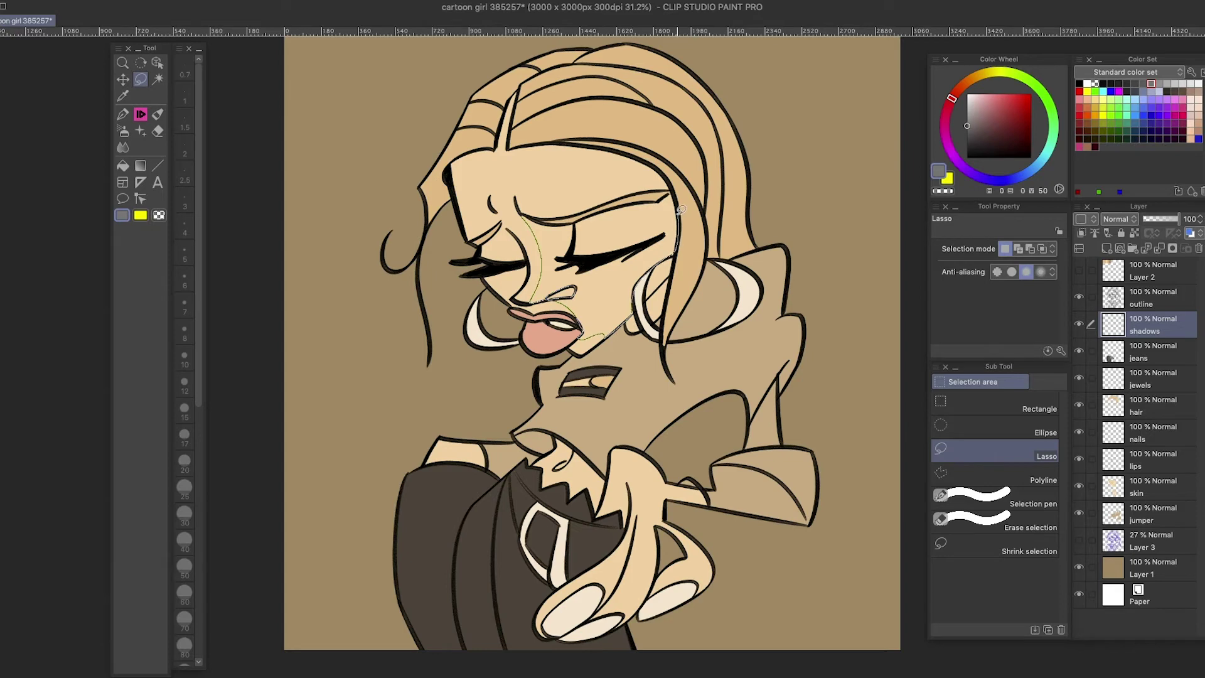
pyautogui.moveTo(527, 212); pyautogui.dragTo(680, 250)
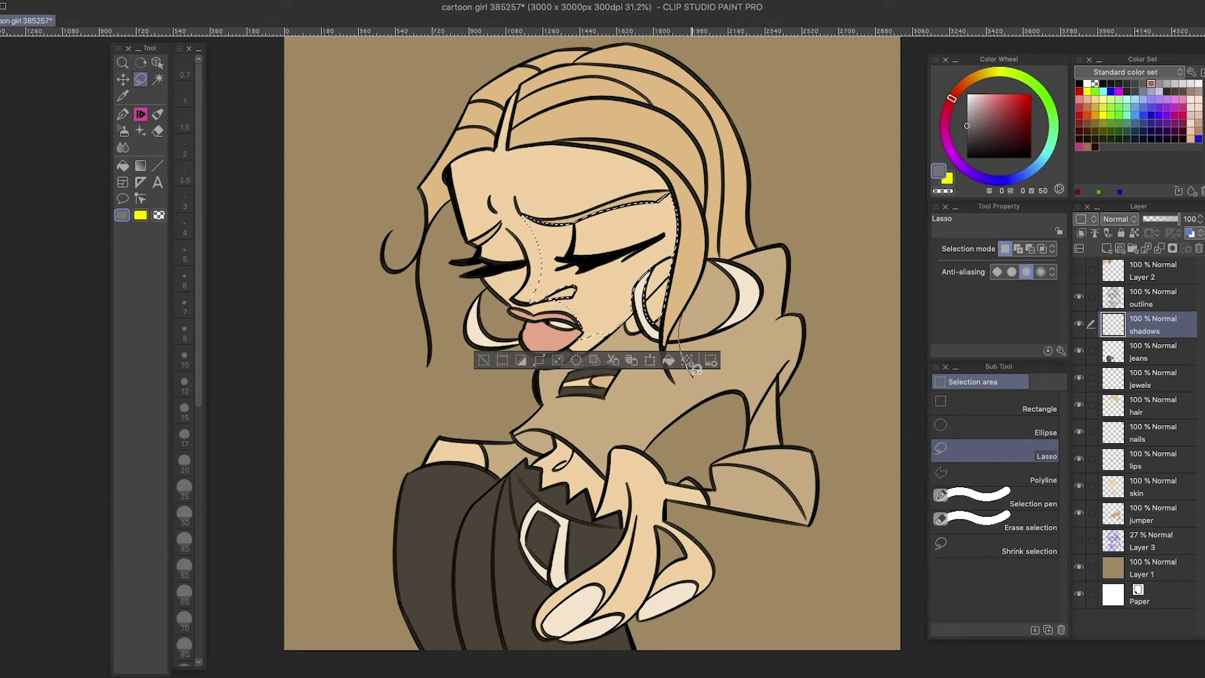
pyautogui.moveTo(721, 275); pyautogui.dragTo(715, 267)
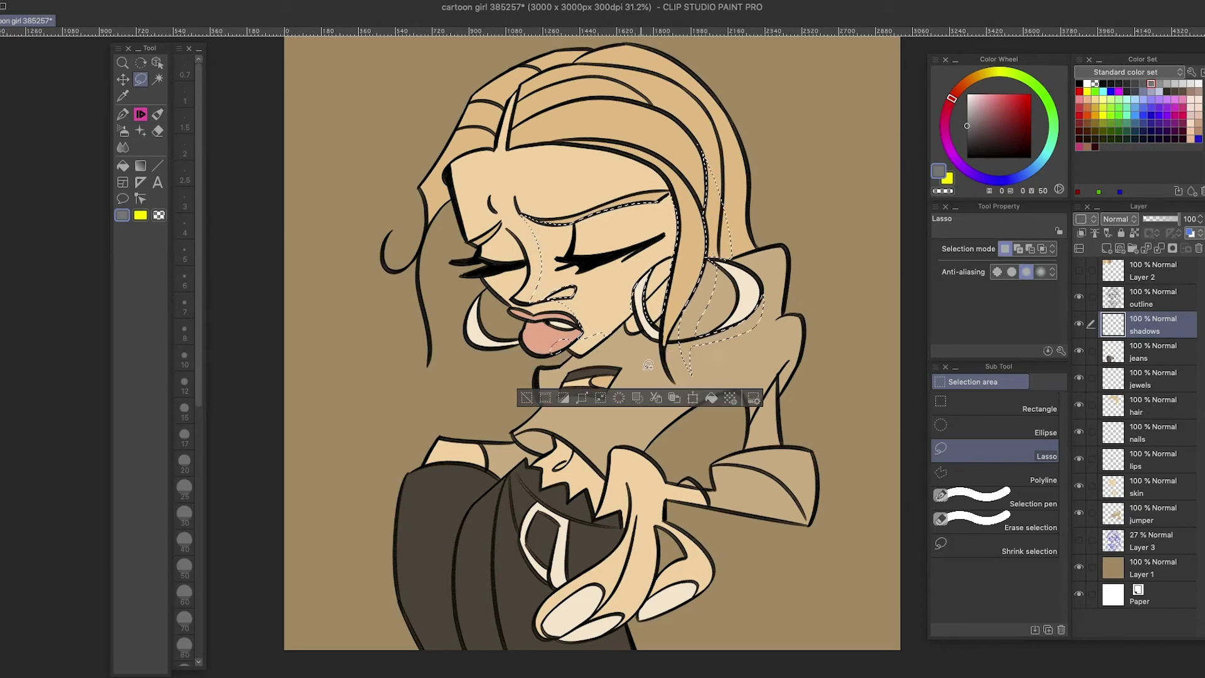
# - Extend the shadow selection with areas on the sleeve, cuff, hand, fingers and jeans folds
pyautogui.scroll(-2, 784, 359)
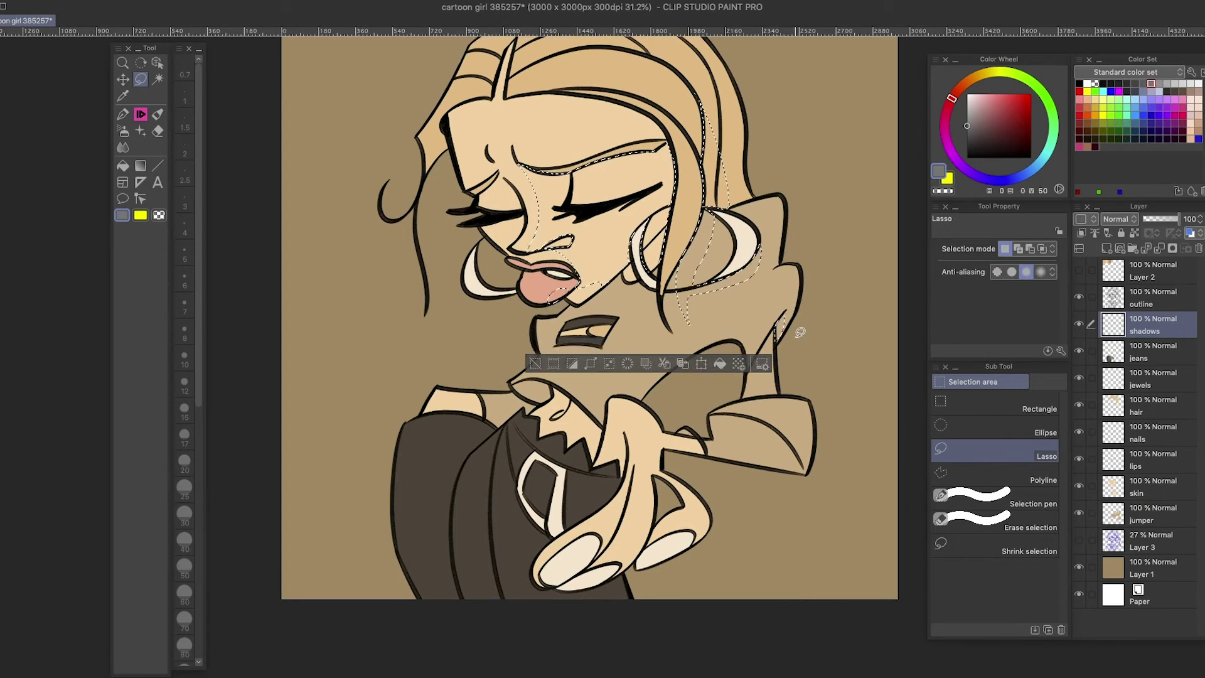
pyautogui.moveTo(779, 325); pyautogui.dragTo(808, 276)
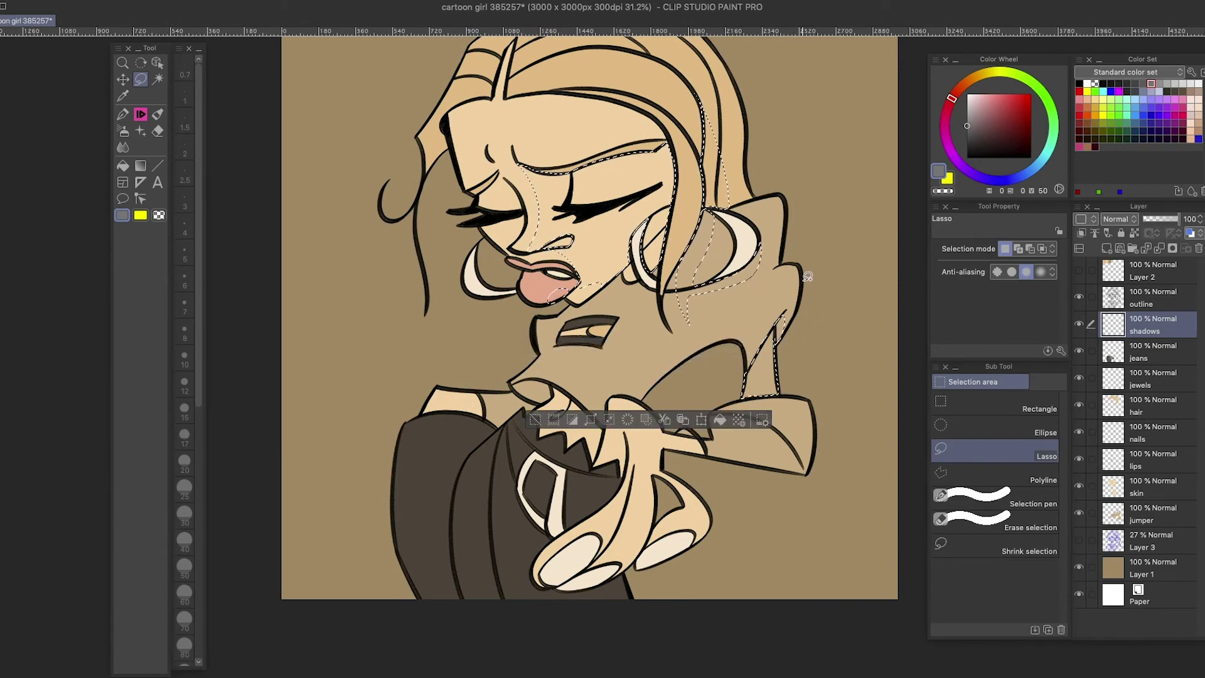
pyautogui.moveTo(726, 443); pyautogui.dragTo(810, 468)
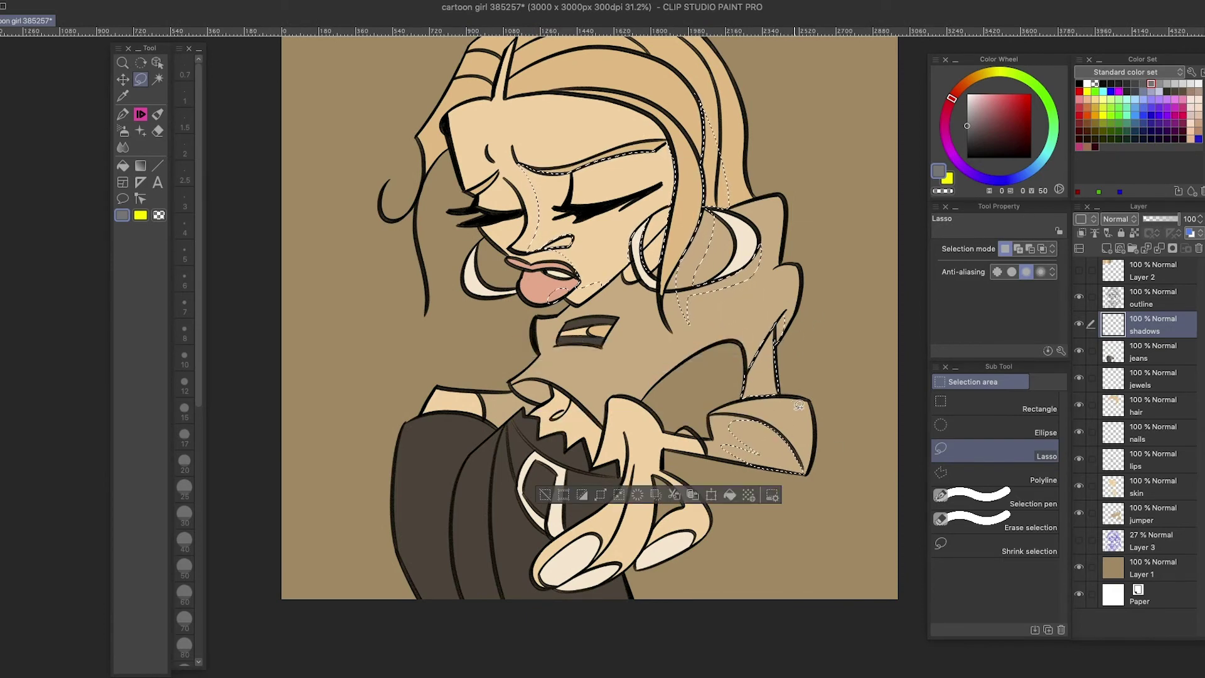
pyautogui.moveTo(603, 403)
pyautogui.mouseDown()
pyautogui.moveTo(605, 430)
pyautogui.moveTo(638, 395)
pyautogui.mouseUp()
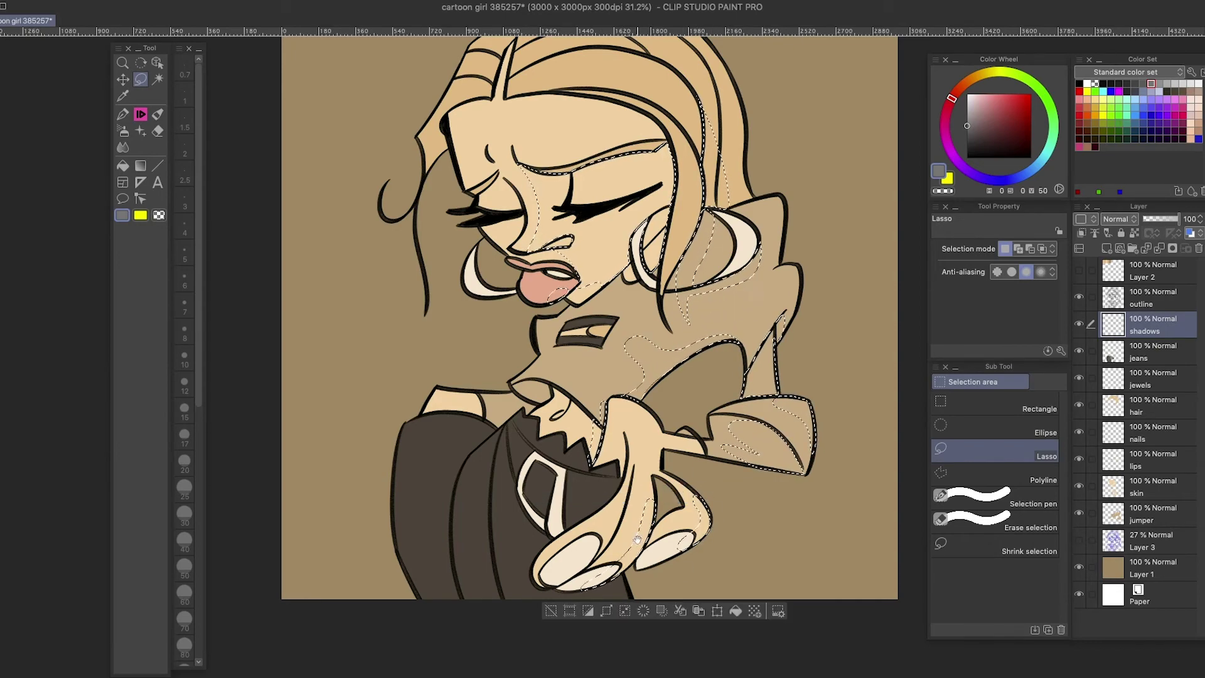
pyautogui.moveTo(593, 536)
pyautogui.mouseDown()
pyautogui.moveTo(632, 458)
pyautogui.moveTo(616, 385)
pyautogui.moveTo(547, 364)
pyautogui.moveTo(548, 520)
pyautogui.moveTo(493, 377)
pyautogui.moveTo(540, 364)
pyautogui.mouseUp()
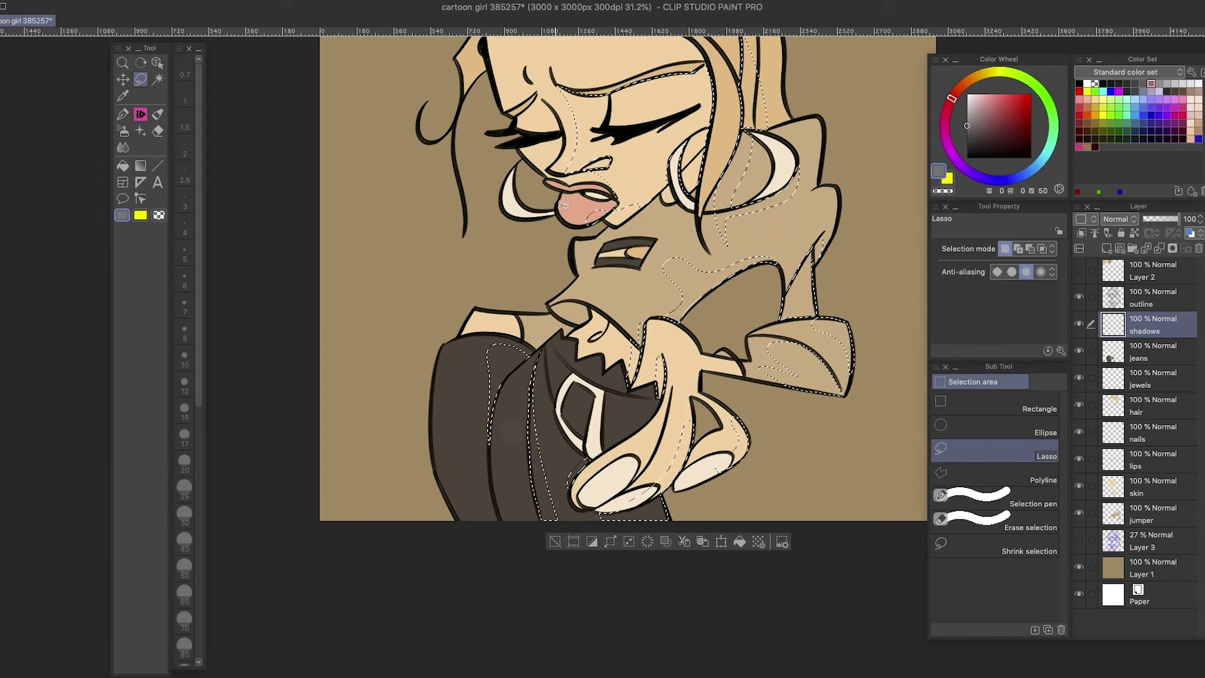
# - Add shadow areas along the jumper hem, waist and upper forehead to the selection
pyautogui.moveTo(573, 295)
pyautogui.mouseDown()
pyautogui.moveTo(679, 285)
pyautogui.moveTo(531, 340)
pyautogui.moveTo(569, 330)
pyautogui.moveTo(600, 447)
pyautogui.moveTo(678, 394)
pyautogui.mouseUp()
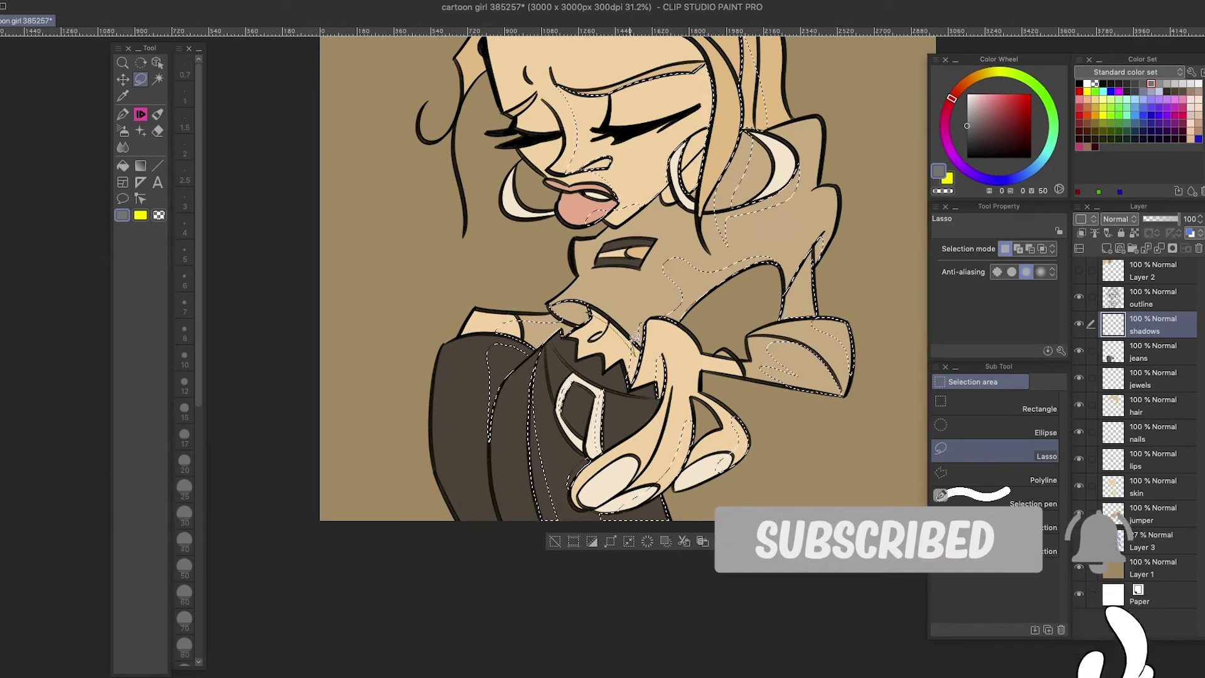
pyautogui.moveTo(640, 215); pyautogui.dragTo(603, 259)
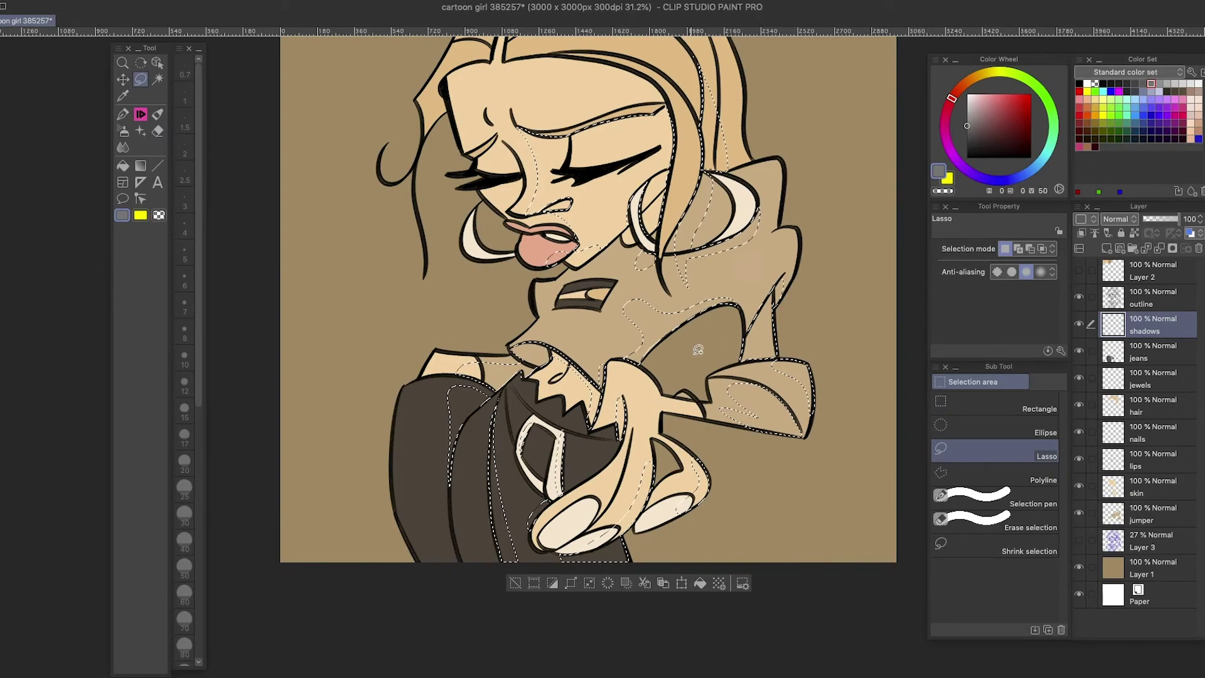
pyautogui.scroll(3, 677, 310)
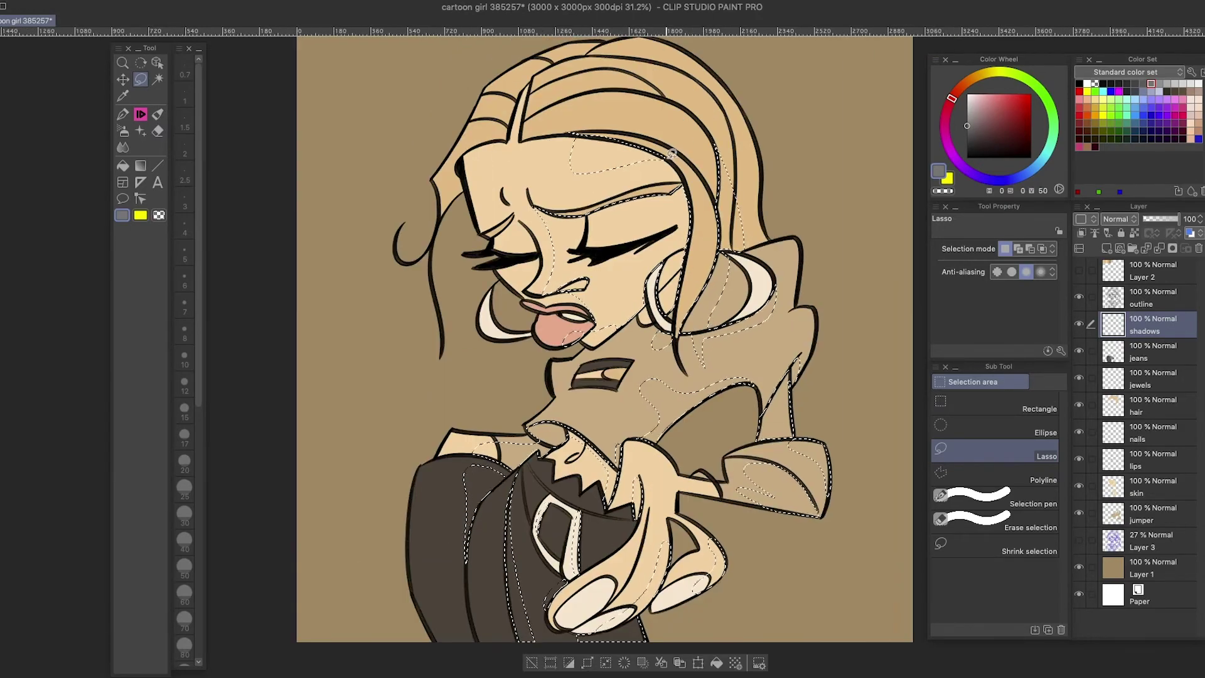
pyautogui.hscroll(3, 533, 187)
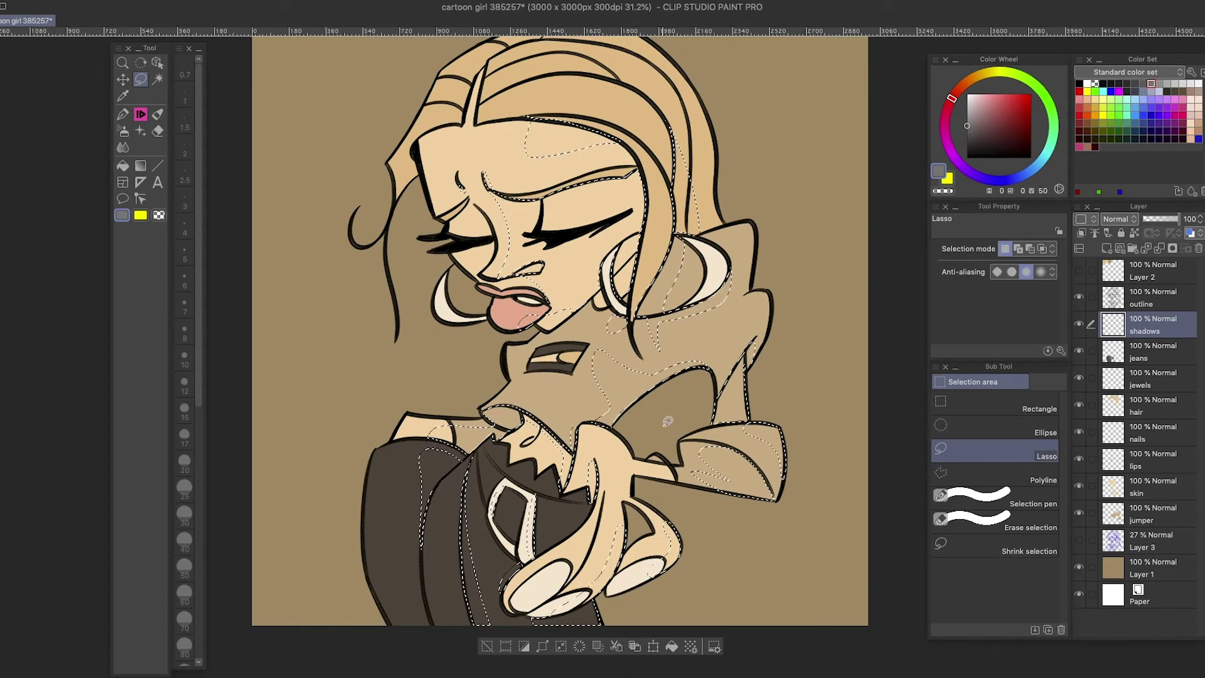
# - Fill the selected shadow areas with mid grey and clear the selection
pyautogui.press('g')
pyautogui.moveTo(737, 364)
pyautogui.mouseDown()
pyautogui.moveTo(665, 537)
pyautogui.moveTo(565, 602)
pyautogui.moveTo(477, 584)
pyautogui.moveTo(552, 578)
pyautogui.moveTo(693, 285)
pyautogui.moveTo(622, 319)
pyautogui.moveTo(546, 144)
pyautogui.moveTo(508, 276)
pyautogui.mouseUp()
pyautogui.hotkey('ctrl', 'd')
pyautogui.press('b')
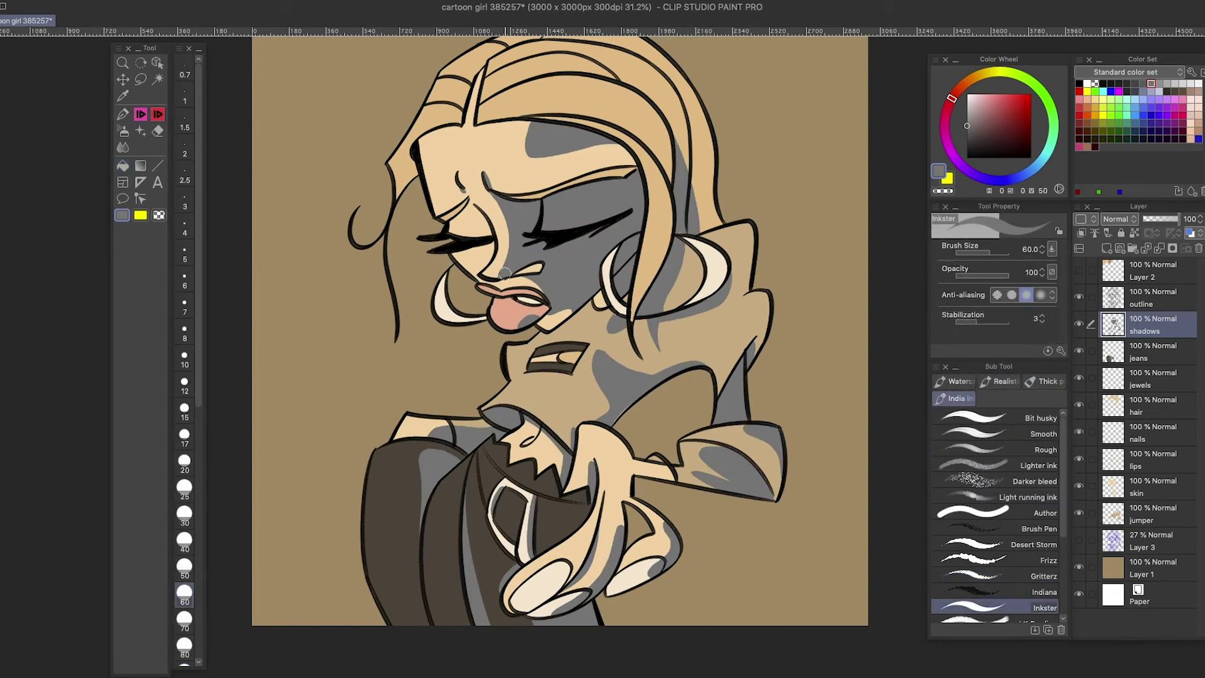
# - Set the shadows layer to Multiply blending at 40% opacity
pyautogui.click(1117, 219)
pyautogui.click(1118, 246)
pyautogui.click(1157, 220)
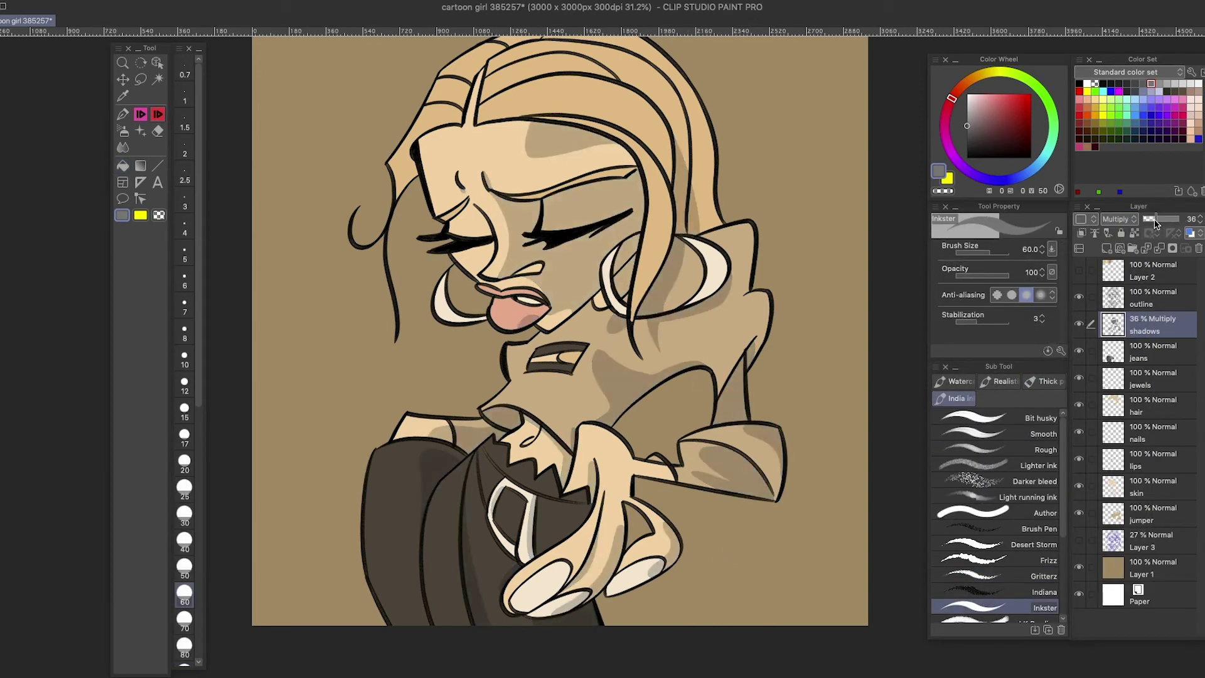
pyautogui.click(1201, 217)
pyautogui.press('Tab')
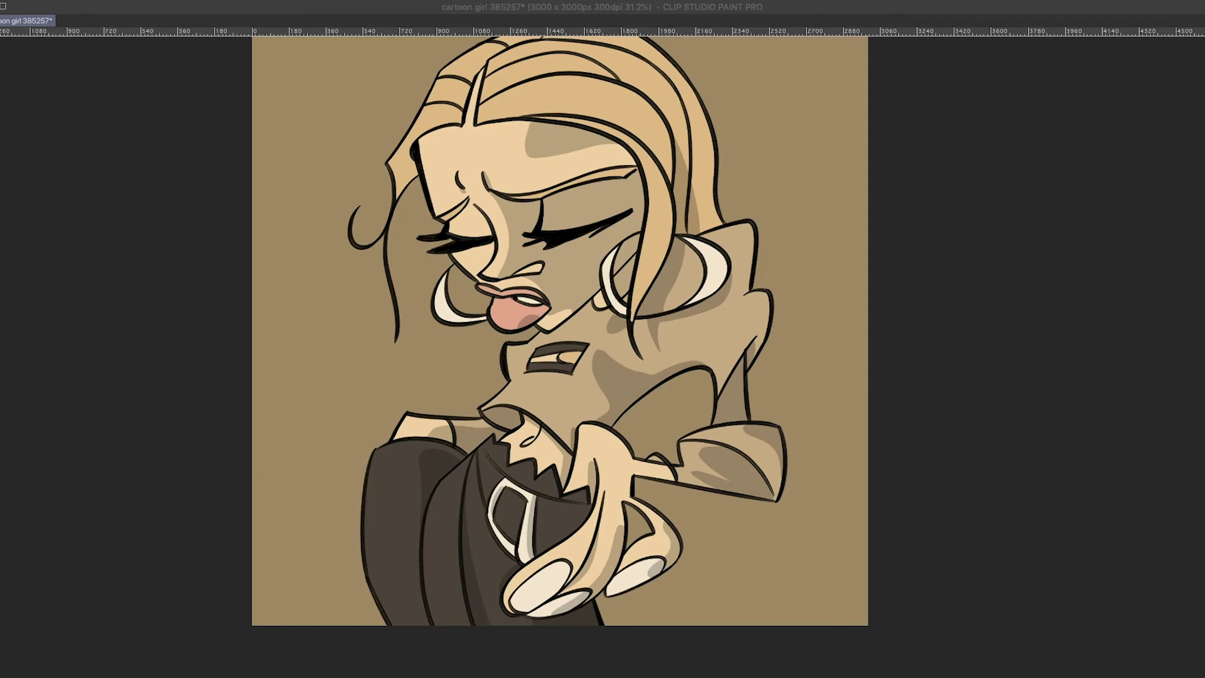
pyautogui.press('Tab')
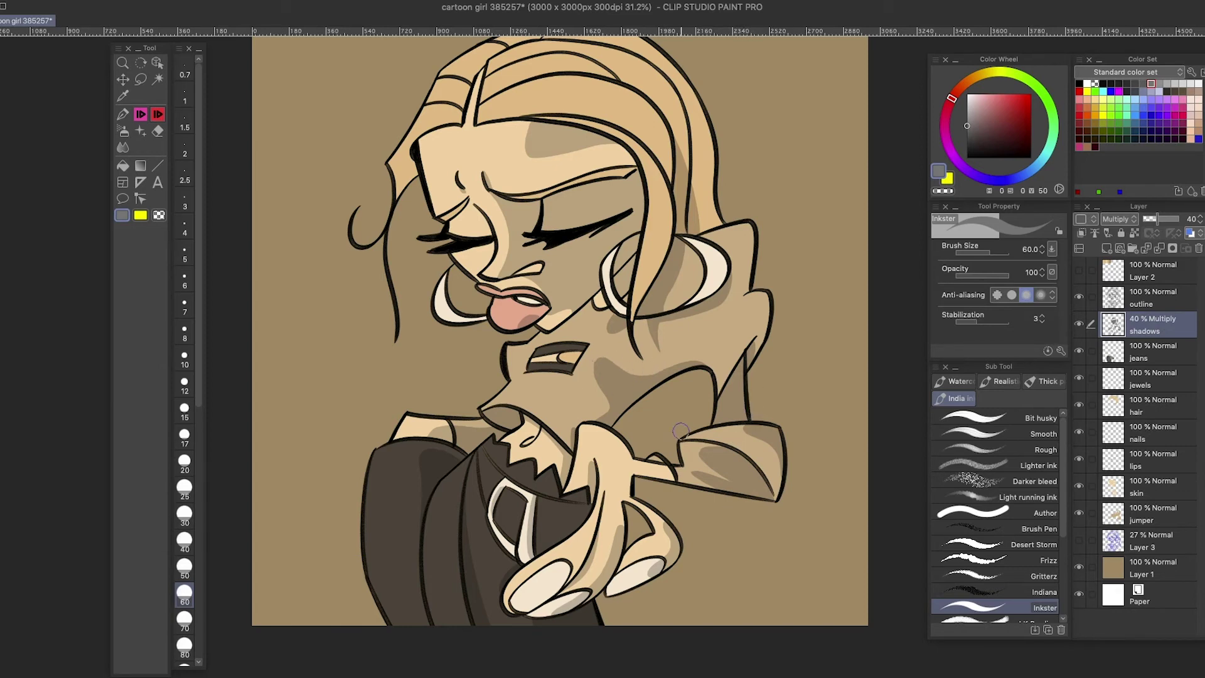
pyautogui.moveTo(541, 385); pyautogui.dragTo(596, 378)
pyautogui.hotkey('ctrl', 'z')
pyautogui.moveTo(770, 471); pyautogui.dragTo(773, 430)
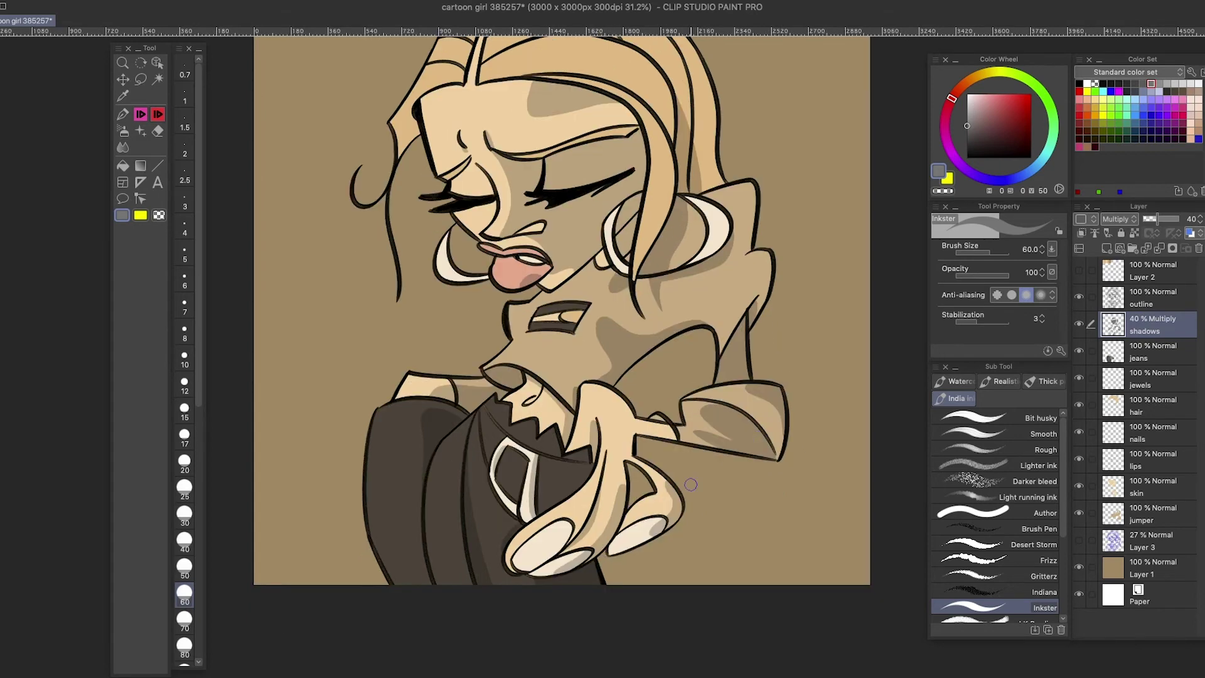
pyautogui.scroll(3, 691, 484)
pyautogui.hscroll(-2, 658, 387)
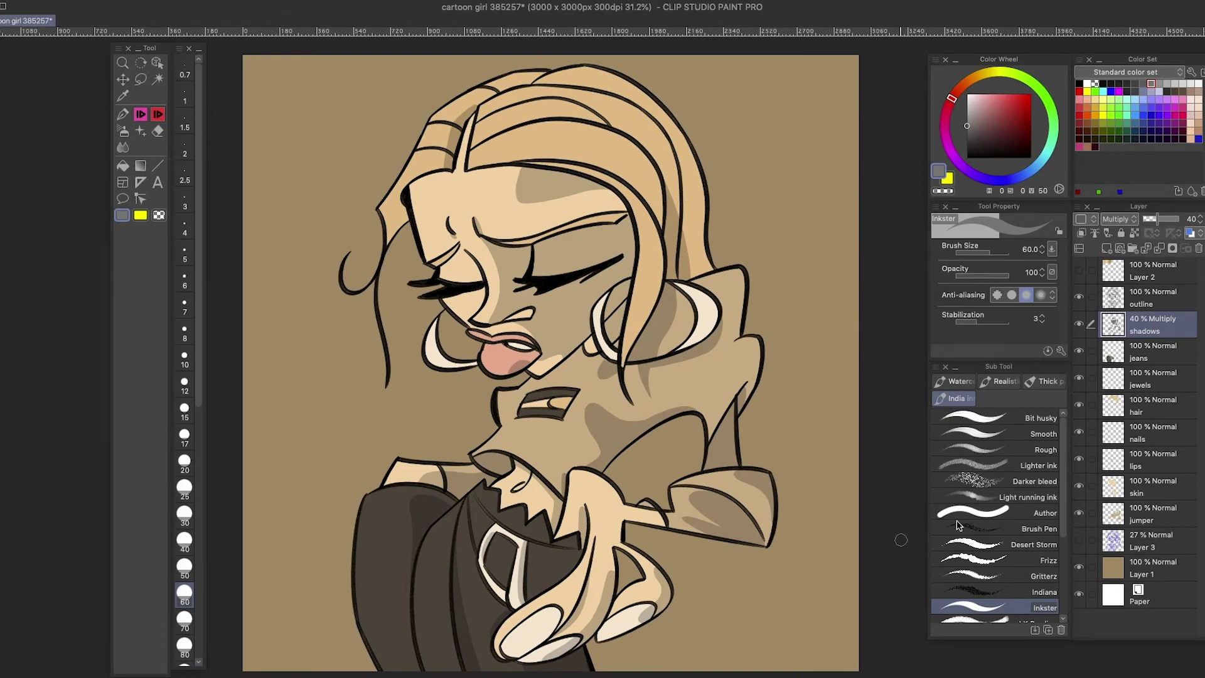
# - Shift the lips' hue toward pink and raise their saturation slightly with a Hue/Saturation/Luminosity adjustment
pyautogui.click(1149, 459)
pyautogui.click(160, 1)
pyautogui.click(389, 285)
pyautogui.click(933, 142)
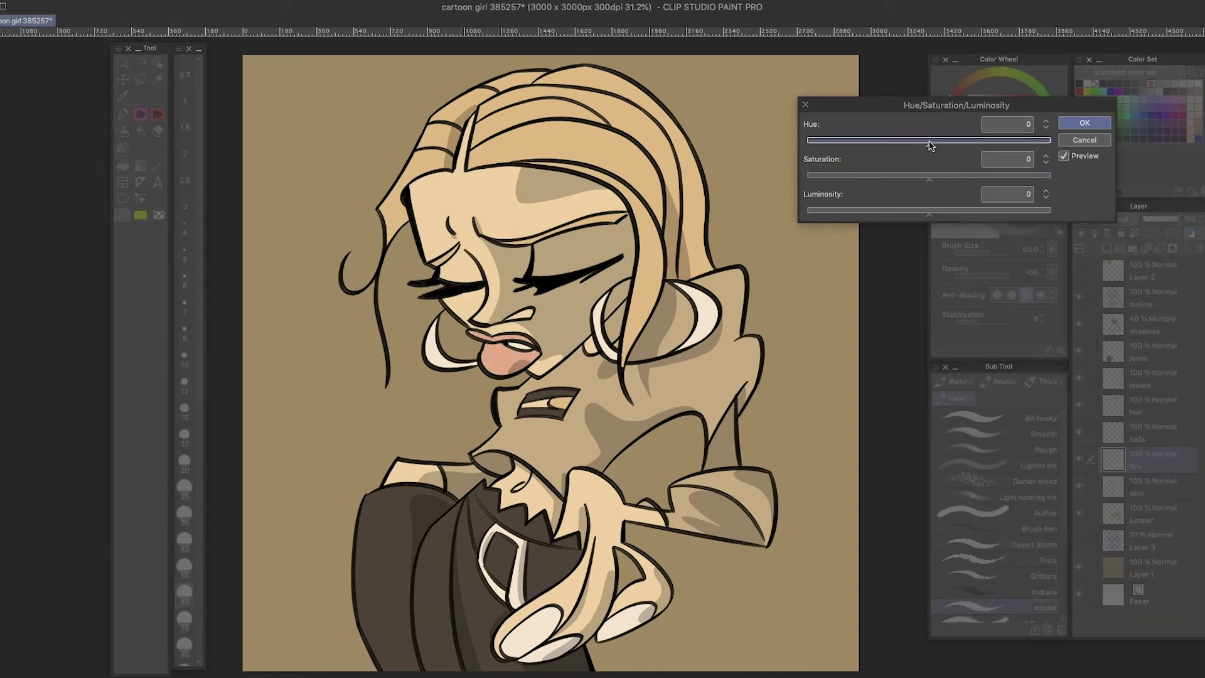
pyautogui.press('Return')
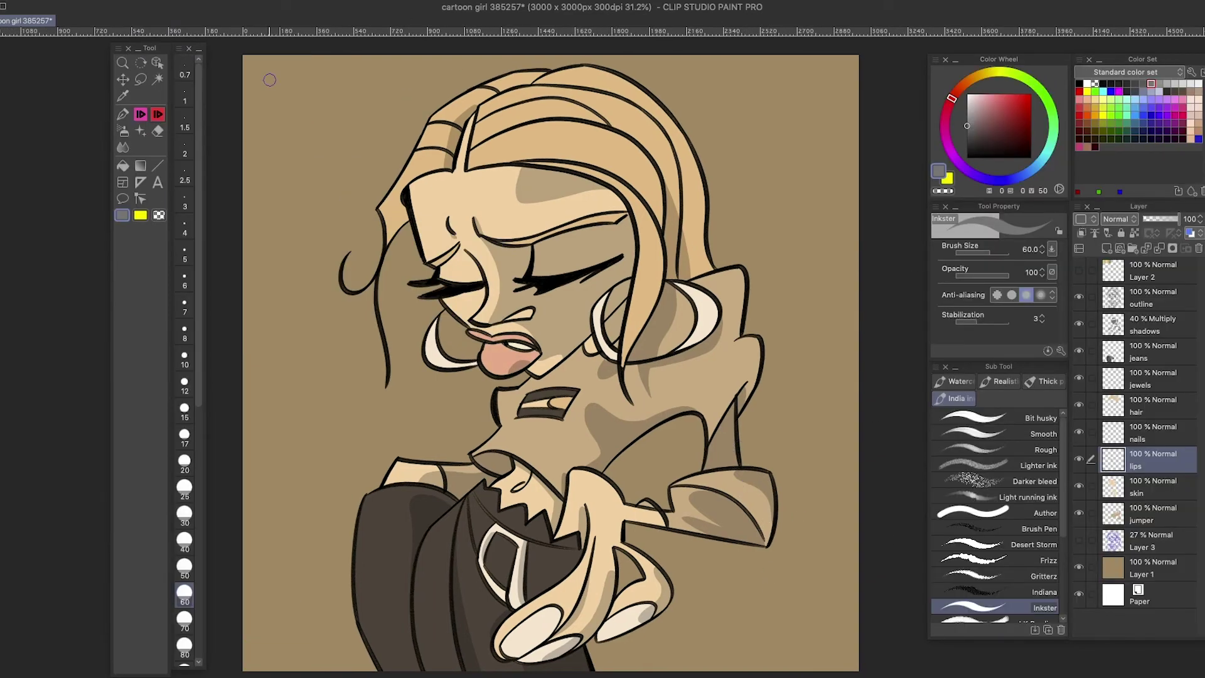
pyautogui.click(161, 1)
pyautogui.click(389, 285)
pyautogui.click(919, 141)
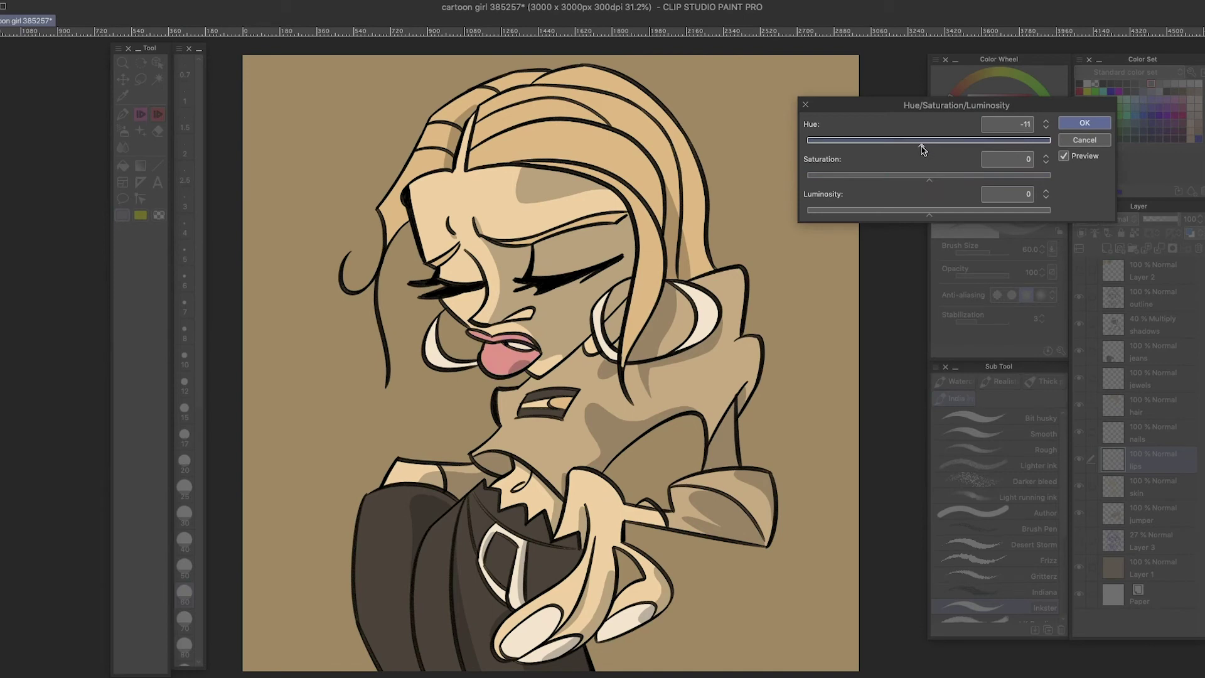
pyautogui.moveTo(921, 148); pyautogui.dragTo(922, 144)
pyautogui.click(939, 177)
pyautogui.click(941, 176)
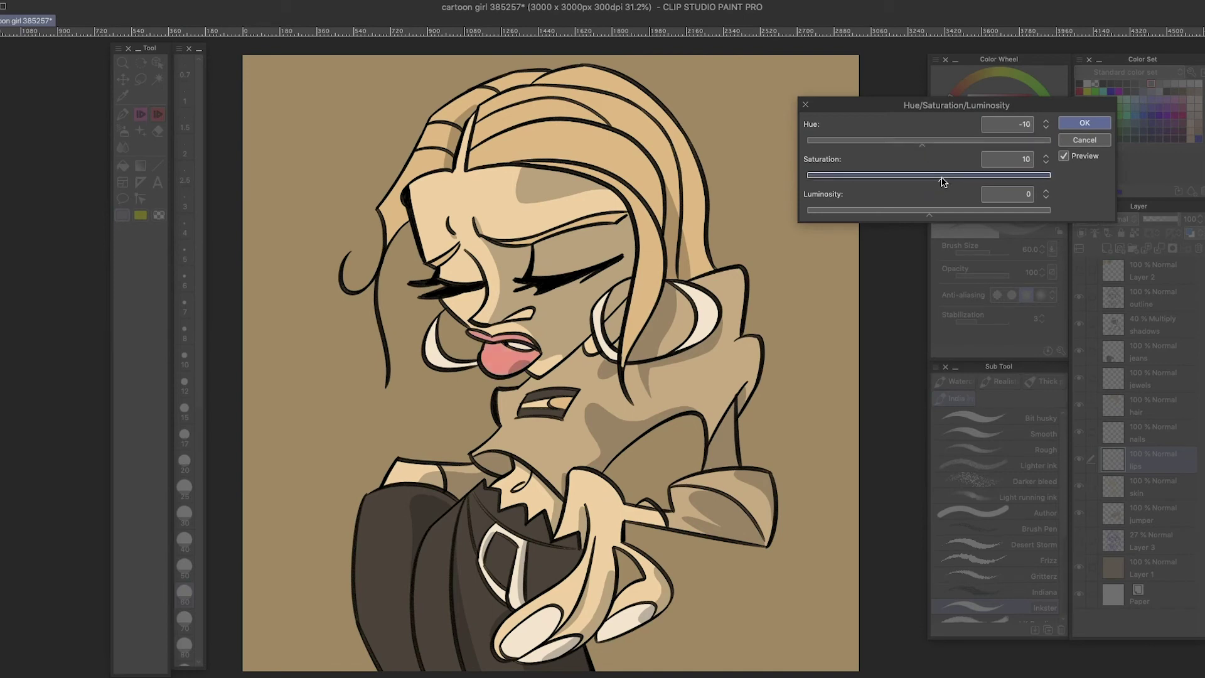
pyautogui.click(921, 142)
pyautogui.click(934, 176)
pyautogui.click(1084, 122)
pyautogui.keyDown('ctrl'); pyautogui.keyDown('shift'); pyautogui.click(537, 250); pyautogui.keyUp('shift'); pyautogui.keyUp('ctrl')
pyautogui.press('p')
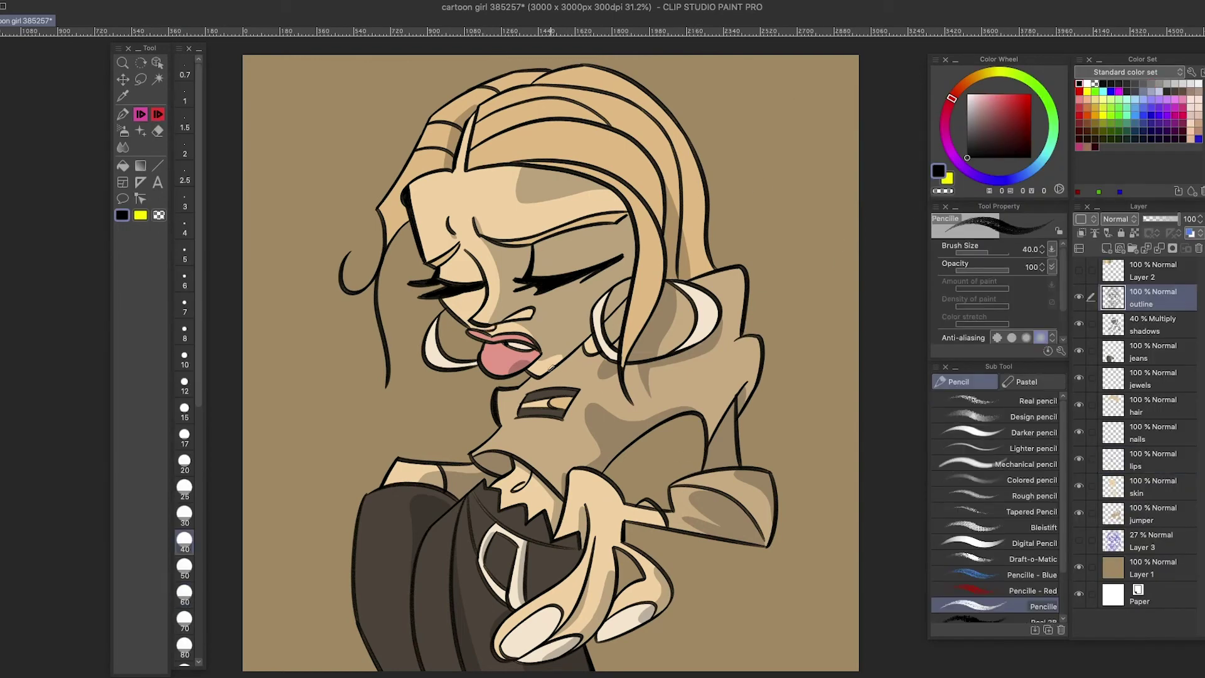
pyautogui.press('Tab')
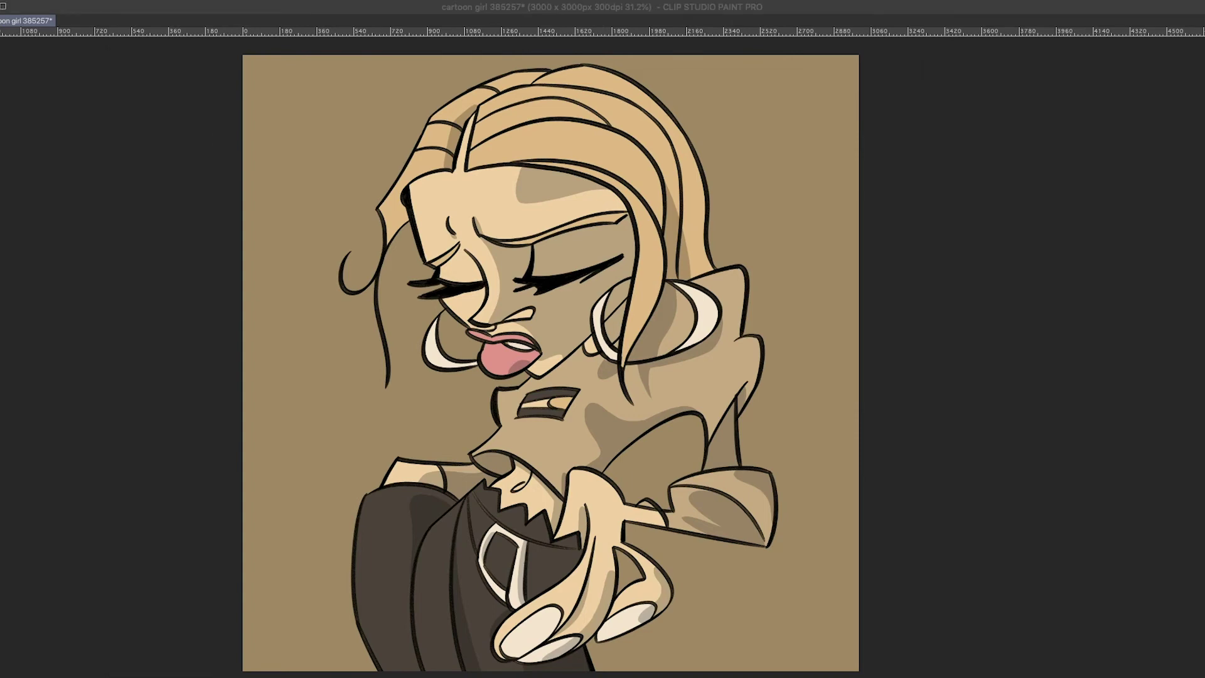
pyautogui.press('Tab')
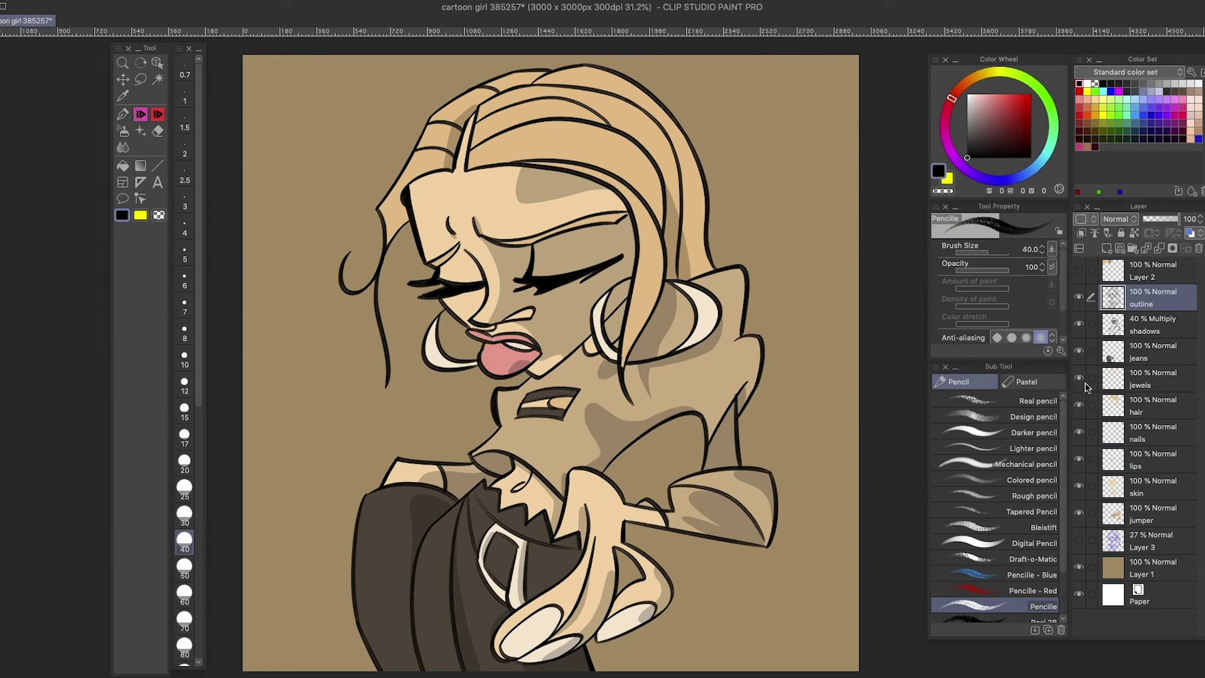
# - Cut light patches out of the shadow over the eyelid and the cheek on the shadows layer
pyautogui.click(1145, 325)
pyautogui.press('m')
pyautogui.moveTo(540, 275); pyautogui.dragTo(555, 276)
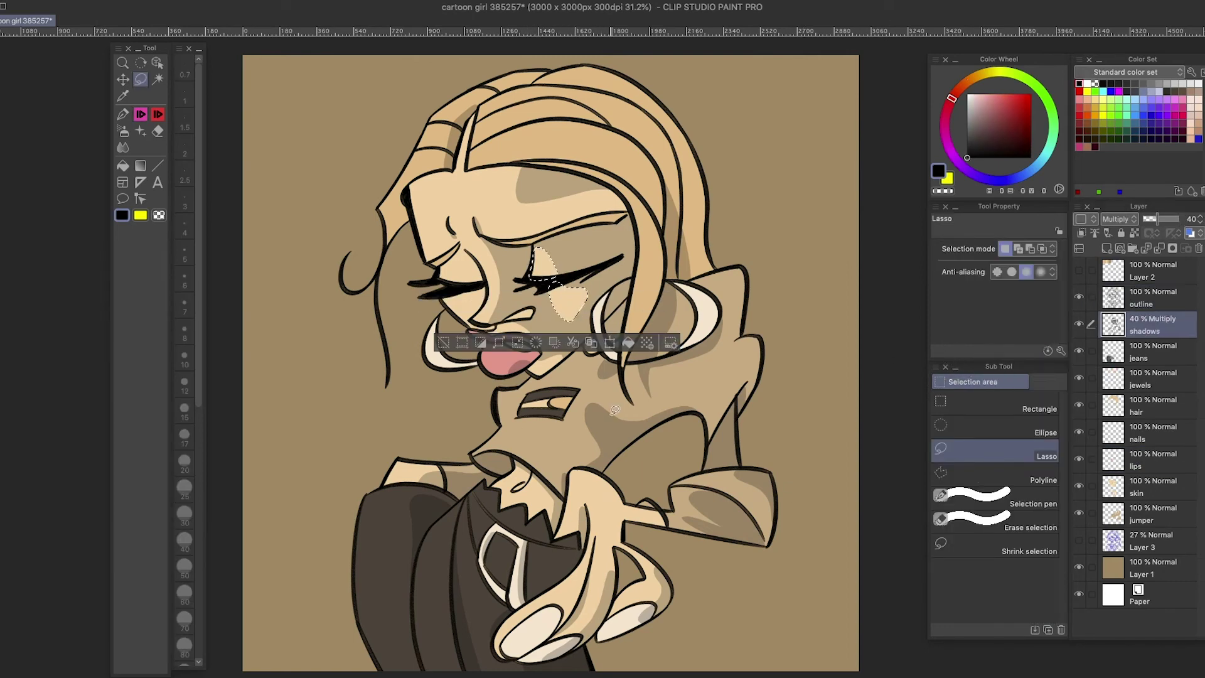
pyautogui.click(555, 303)
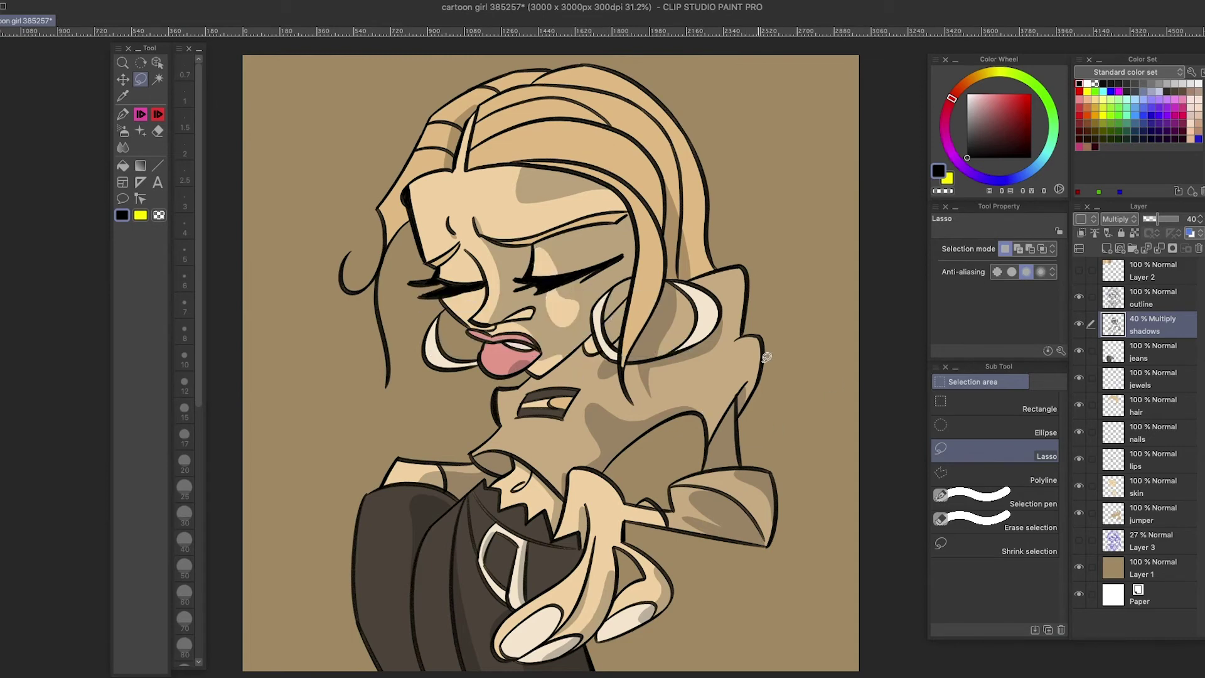
# - Add a layer named "cheeks" above the jeans layer and auto-select the face area from the outline for it
pyautogui.click(1143, 355)
pyautogui.hotkey('ctrl', 'shift', 'n')
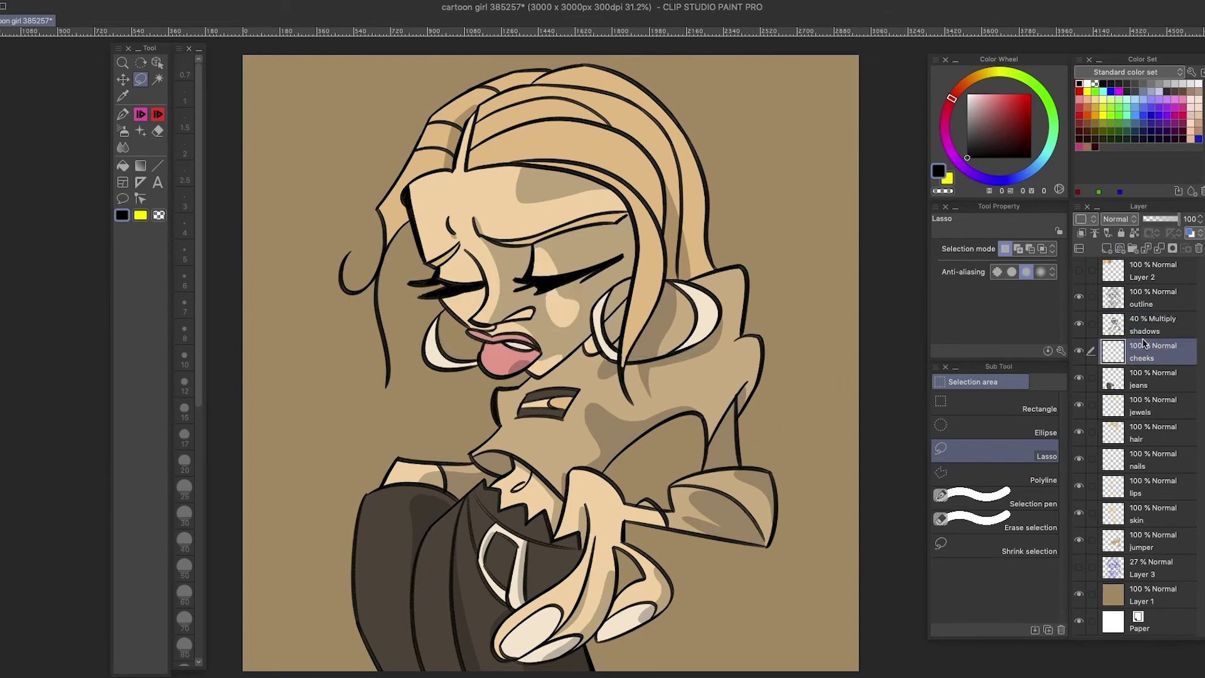
pyautogui.click(1144, 295)
pyautogui.press('w')
pyautogui.click(528, 194)
pyautogui.click(1143, 352)
# - Paint soft coral-pink blush on the cheeks, nose and forehead with the Running color edge watercolor brush at size 500, and clear the selection
pyautogui.click(965, 85)
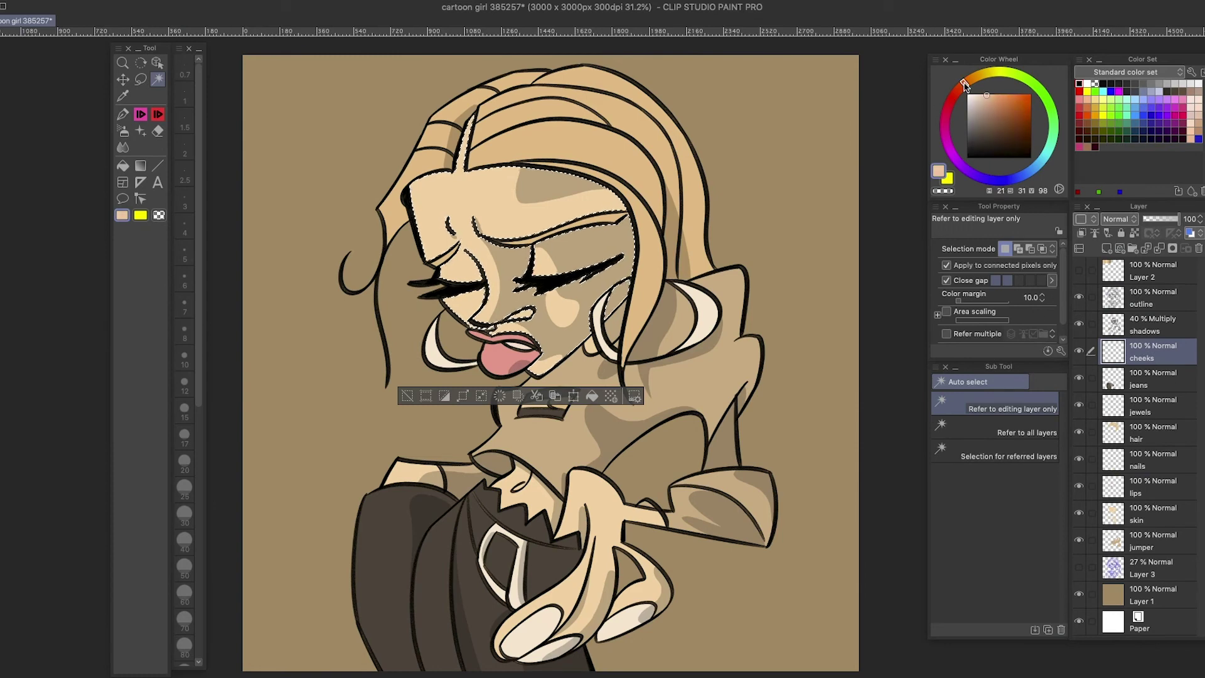
pyautogui.moveTo(965, 84); pyautogui.dragTo(957, 92)
pyautogui.press('b')
pyautogui.moveTo(465, 292); pyautogui.dragTo(496, 314)
pyautogui.moveTo(546, 292); pyautogui.dragTo(584, 314)
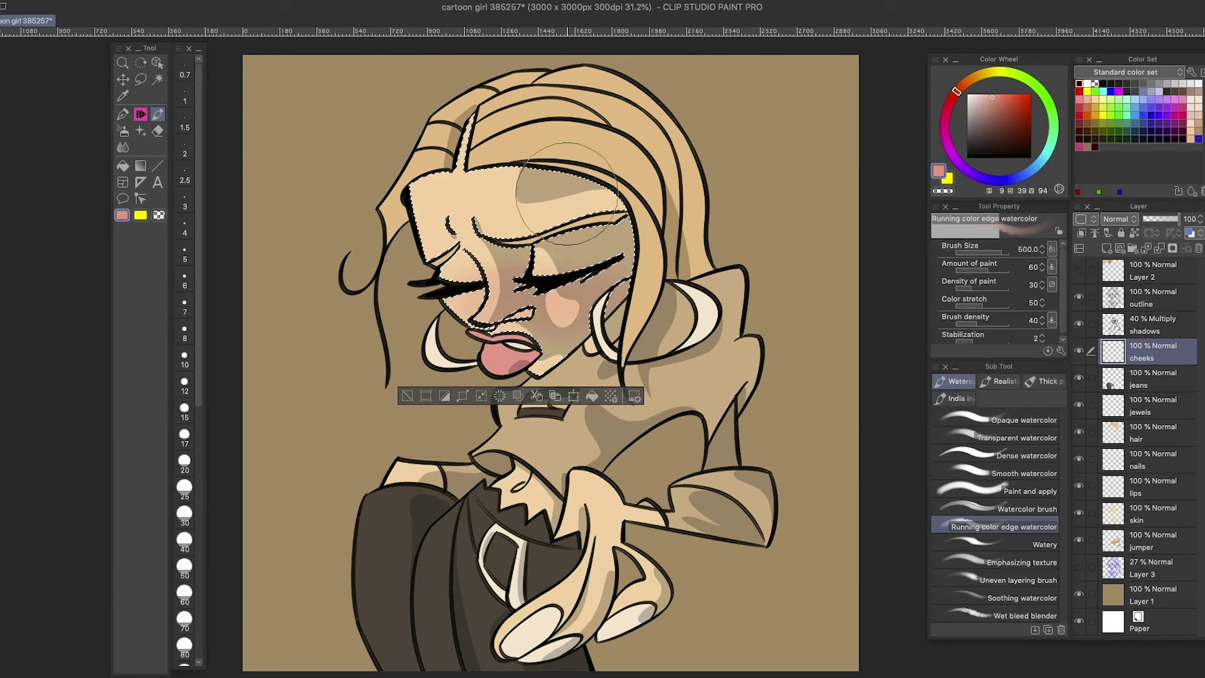
pyautogui.moveTo(564, 195)
pyautogui.mouseDown()
pyautogui.moveTo(577, 301)
pyautogui.moveTo(628, 276)
pyautogui.moveTo(490, 295)
pyautogui.mouseUp()
pyautogui.hotkey('ctrl', 'd')
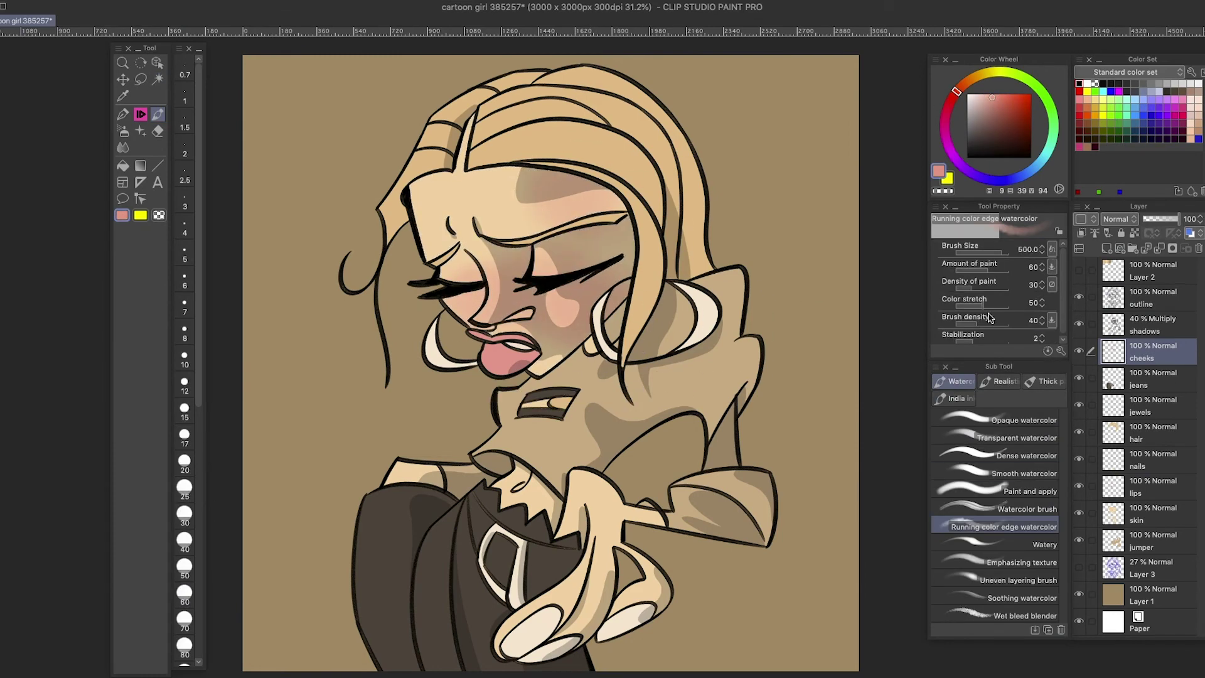
# - Add a layer above the outline and draw a curved hair bun at the back of the head with the black Pencille pencil
pyautogui.click(1142, 304)
pyautogui.hotkey('ctrl', 'shift', 'n')
pyautogui.press('p')
pyautogui.moveTo(659, 188)
pyautogui.mouseDown()
pyautogui.moveTo(740, 207)
pyautogui.moveTo(659, 231)
pyautogui.moveTo(737, 220)
pyautogui.mouseUp()
pyautogui.hotkey('ctrl', 'z')
pyautogui.moveTo(665, 214)
pyautogui.mouseDown()
pyautogui.moveTo(705, 241)
pyautogui.moveTo(691, 220)
pyautogui.moveTo(713, 201)
pyautogui.moveTo(705, 176)
pyautogui.moveTo(665, 225)
pyautogui.mouseUp()
# - Erase the old outline and hair colour inside the bun, and merge the bun's layer into the outline layer
pyautogui.keyDown('ctrl'); pyautogui.keyDown('shift'); pyautogui.click(715, 199); pyautogui.keyUp('shift'); pyautogui.keyUp('ctrl')
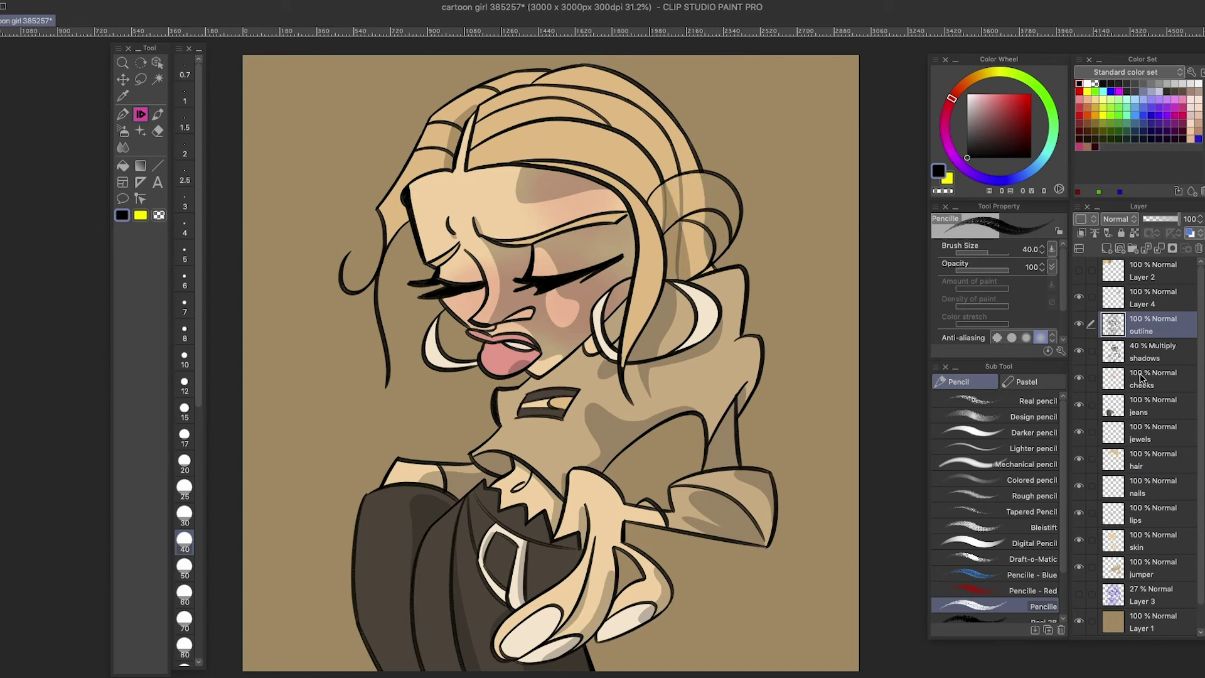
pyautogui.click(1149, 462)
pyautogui.moveTo(684, 178)
pyautogui.mouseDown()
pyautogui.moveTo(665, 229)
pyautogui.moveTo(699, 259)
pyautogui.moveTo(704, 246)
pyautogui.moveTo(667, 230)
pyautogui.moveTo(726, 194)
pyautogui.mouseUp()
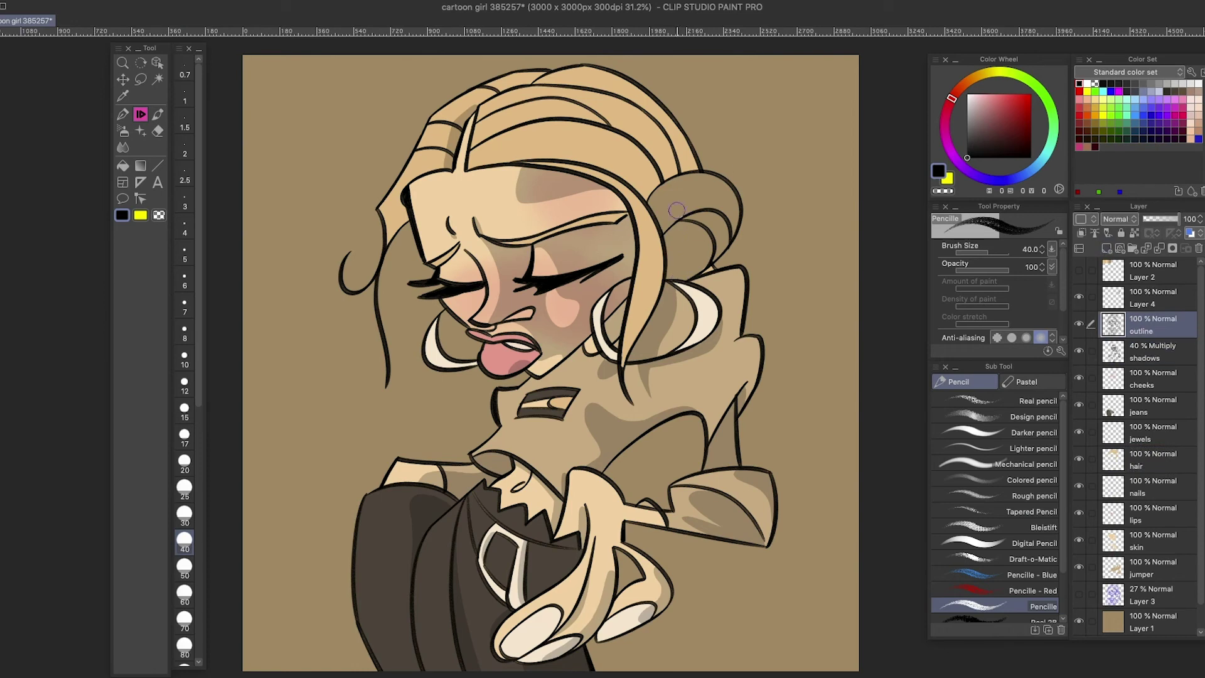
pyautogui.click(1149, 298)
pyautogui.rightClick(1133, 358)
pyautogui.click(1158, 580)
pyautogui.press('w')
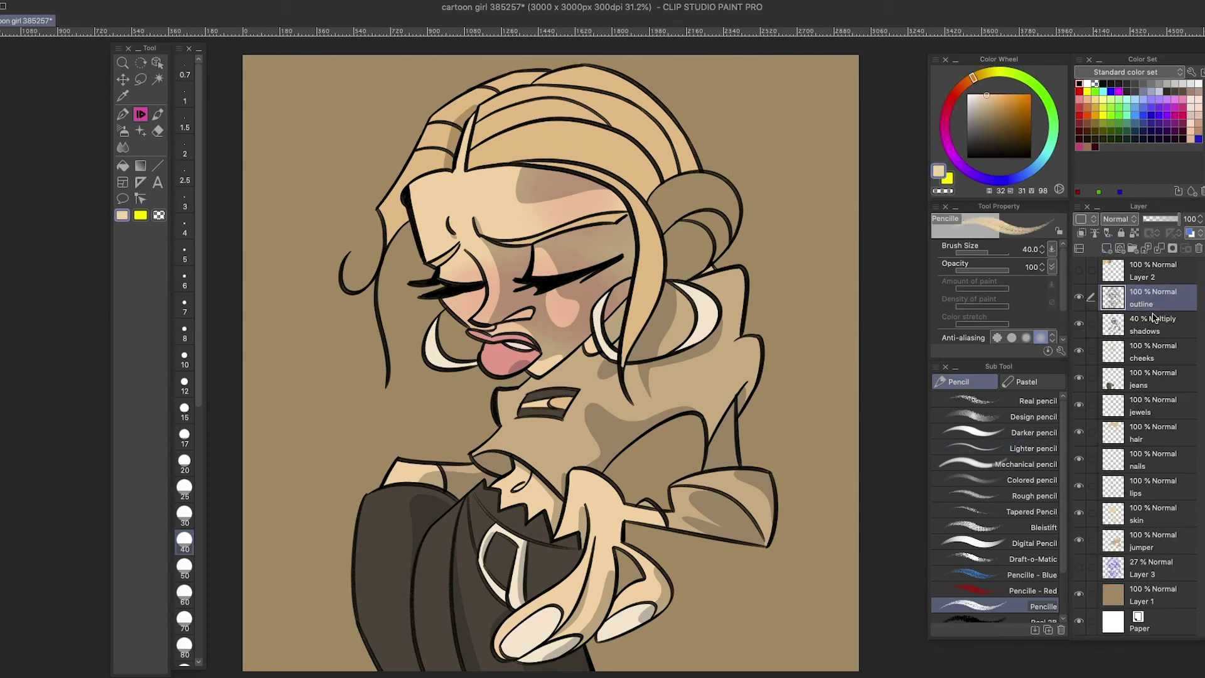
# - Fill the hair bun's interior with the light blonde hair colour and clear the selection
pyautogui.click(706, 207)
pyautogui.hotkey('ctrl', 'd')
pyautogui.press('b')
# - Shade the hair bun's inner folds in grey on the shadows layer and tint the bun's interior with the cheek blush colour
pyautogui.click(1149, 325)
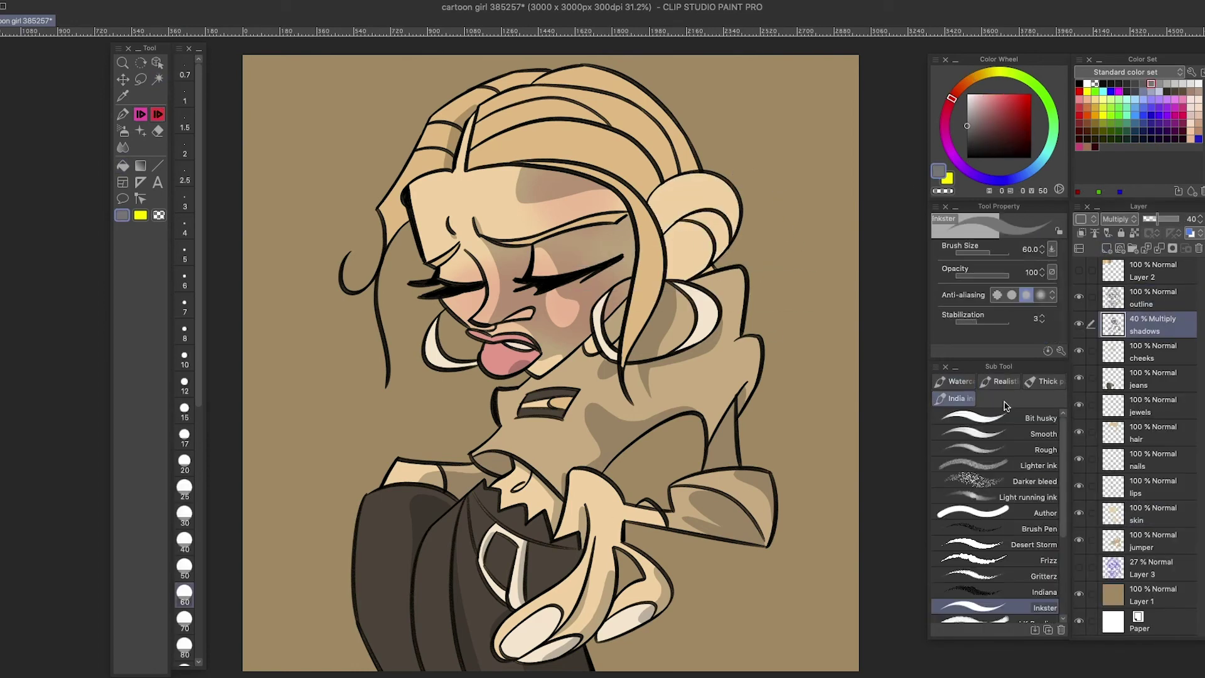
pyautogui.click(1151, 83)
pyautogui.click(1149, 298)
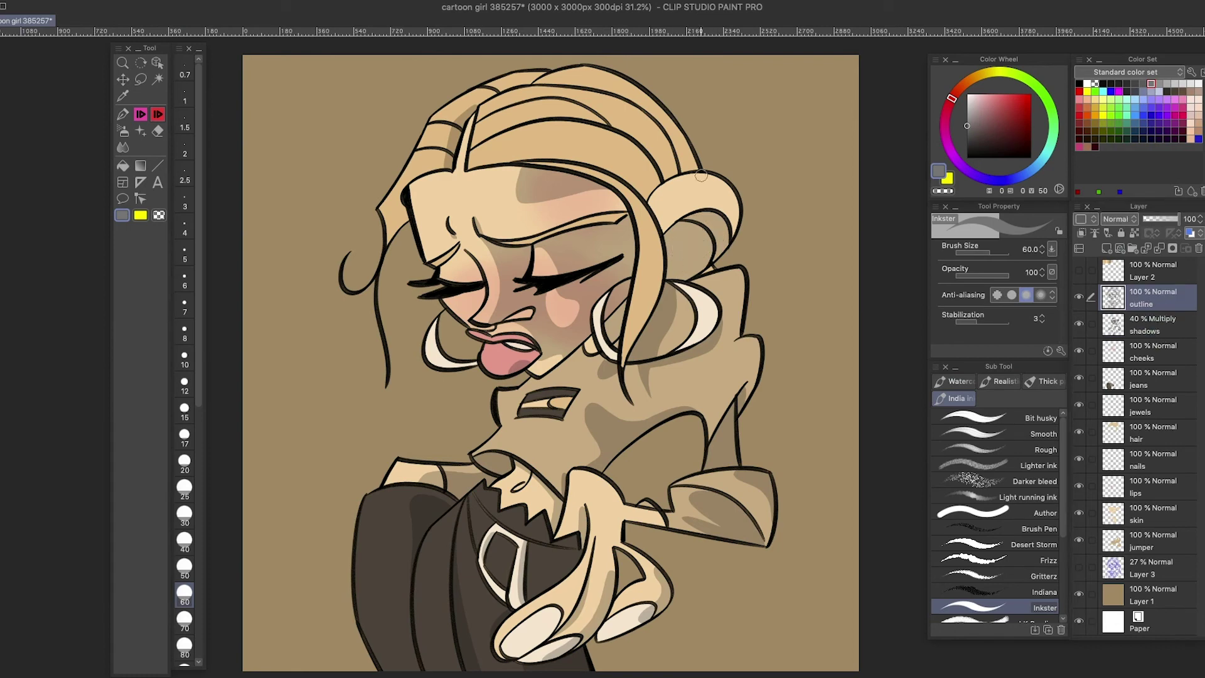
pyautogui.press('w')
pyautogui.click(707, 207)
pyautogui.keyDown('alt'); pyautogui.click(472, 300); pyautogui.keyUp('alt')
pyautogui.keyDown('ctrl'); pyautogui.keyDown('shift'); pyautogui.click(472, 299); pyautogui.keyUp('shift'); pyautogui.keyUp('ctrl')
pyautogui.hotkey('ctrl', 'd')
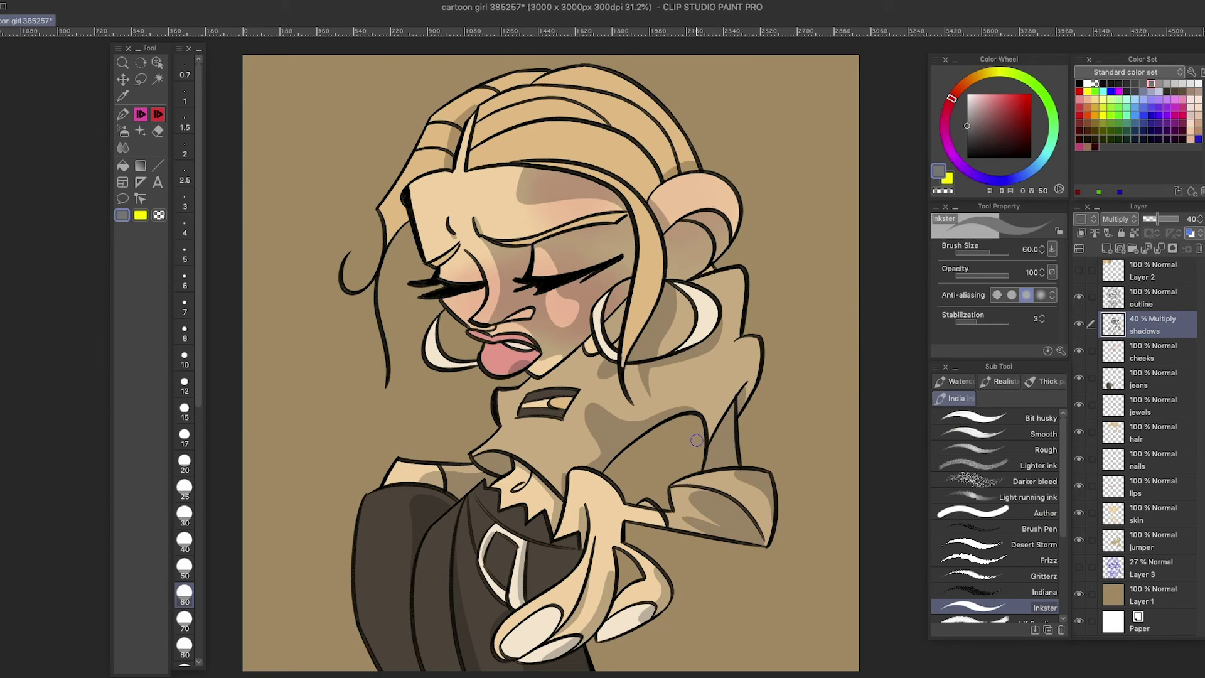
# - Add a layer between the cheeks and shadows layers and auto-select the face area from the outline for it
pyautogui.click(1107, 248)
pyautogui.click(1148, 298)
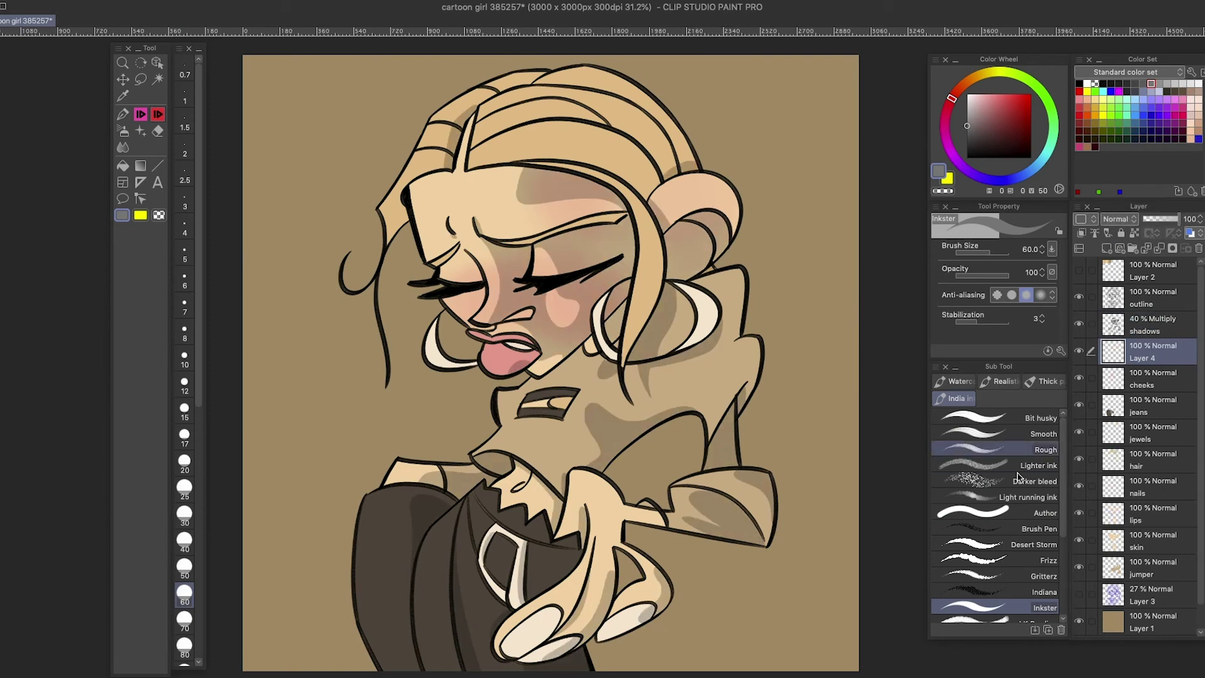
pyautogui.press('w')
pyautogui.click(576, 306)
pyautogui.click(1149, 352)
# - Speckle dark pink freckles across the cheeks and nose with the Jitterz brush at size 244.7, and clear the selection
pyautogui.click(990, 96)
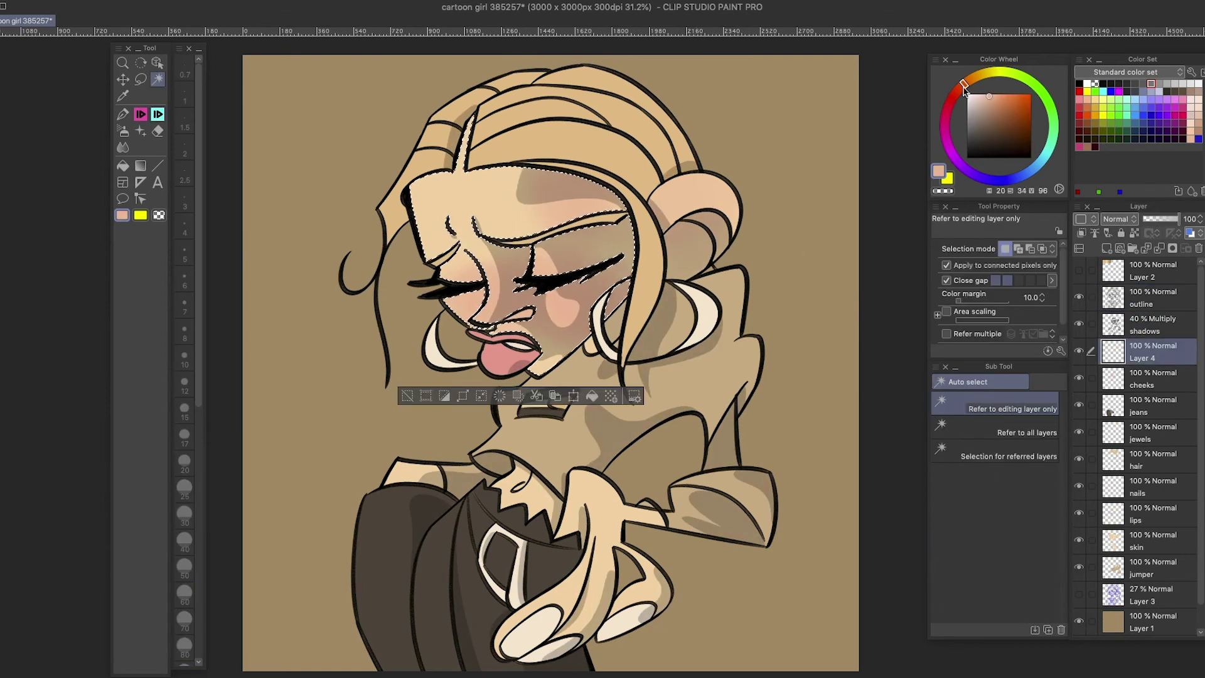
pyautogui.press('b')
pyautogui.click(946, 133)
pyautogui.moveTo(946, 133); pyautogui.dragTo(946, 116)
pyautogui.click(1022, 102)
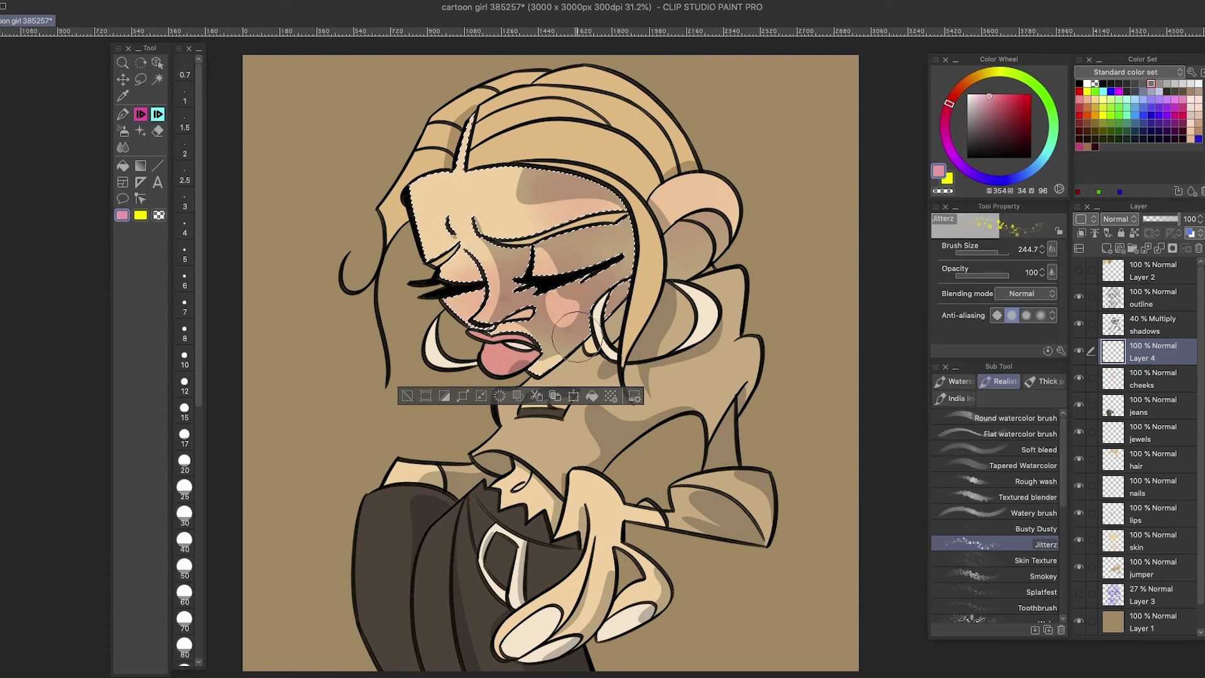
pyautogui.click(947, 108)
pyautogui.click(1004, 109)
pyautogui.moveTo(565, 295); pyautogui.dragTo(602, 314)
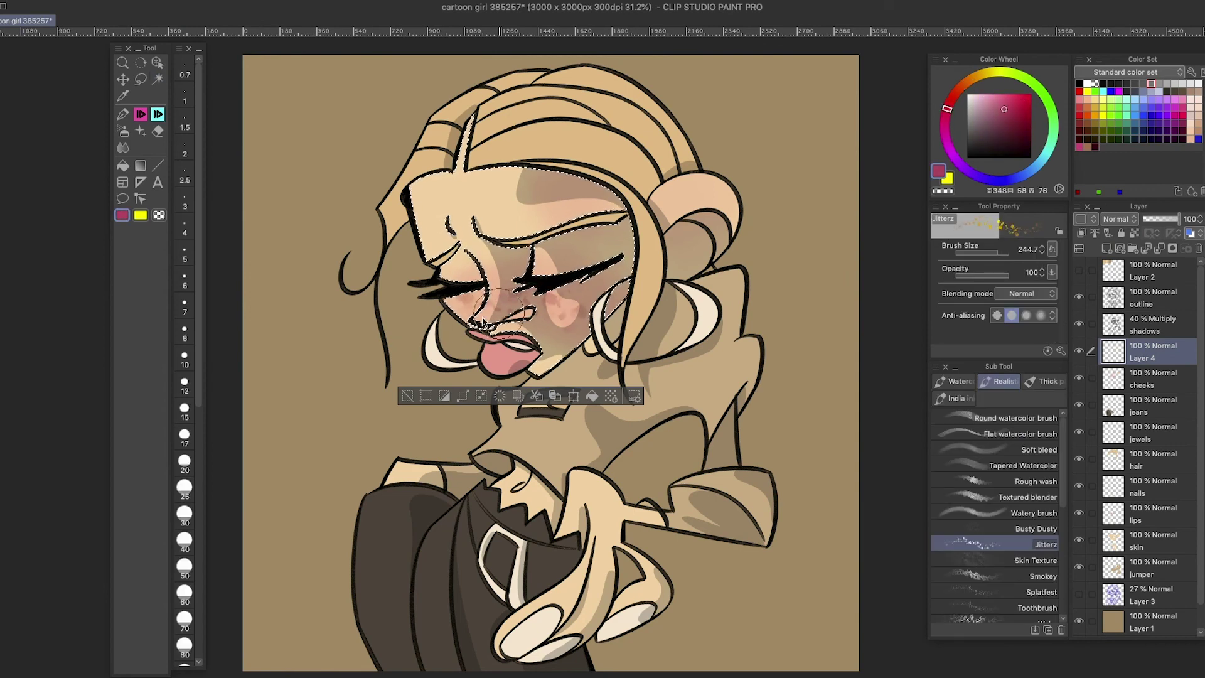
pyautogui.moveTo(464, 295)
pyautogui.mouseDown()
pyautogui.moveTo(502, 314)
pyautogui.moveTo(590, 289)
pyautogui.mouseUp()
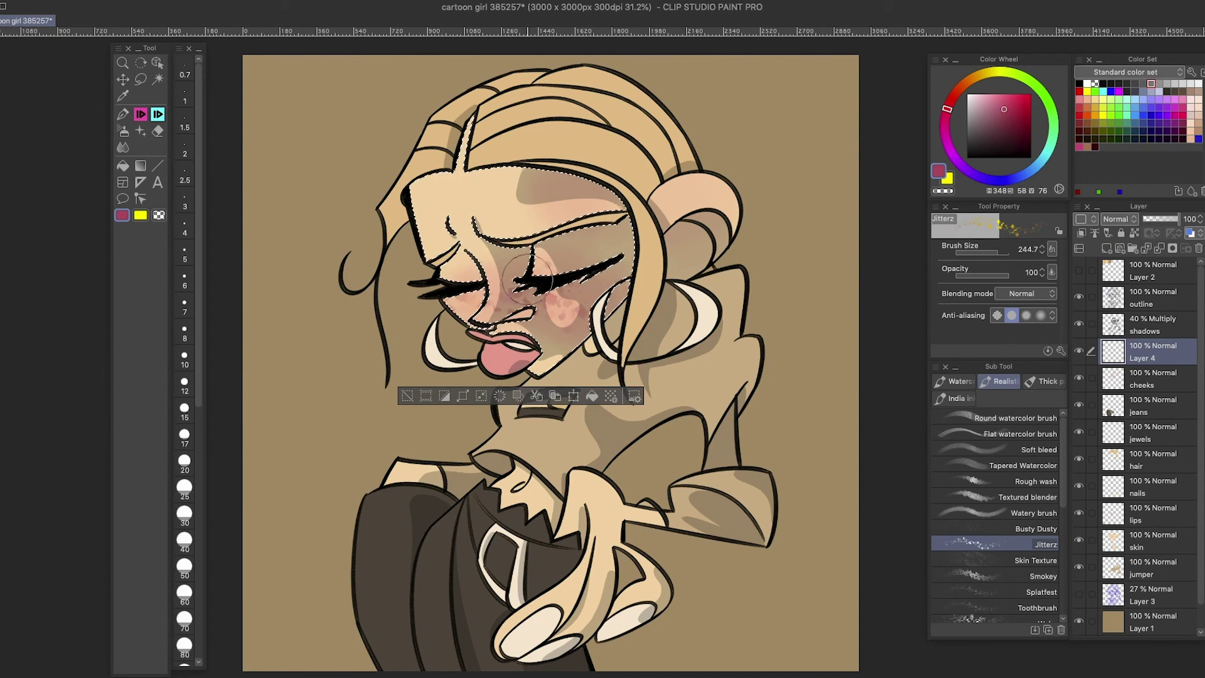
pyautogui.hotkey('ctrl', 'd')
# - Add a layer named "finish" below the shadows layer and sketch red marks on both cheeks with the Gritterz brush at size 100
pyautogui.click(1107, 249)
pyautogui.doubleClick(1146, 356)
pyautogui.click(956, 398)
pyautogui.click(949, 107)
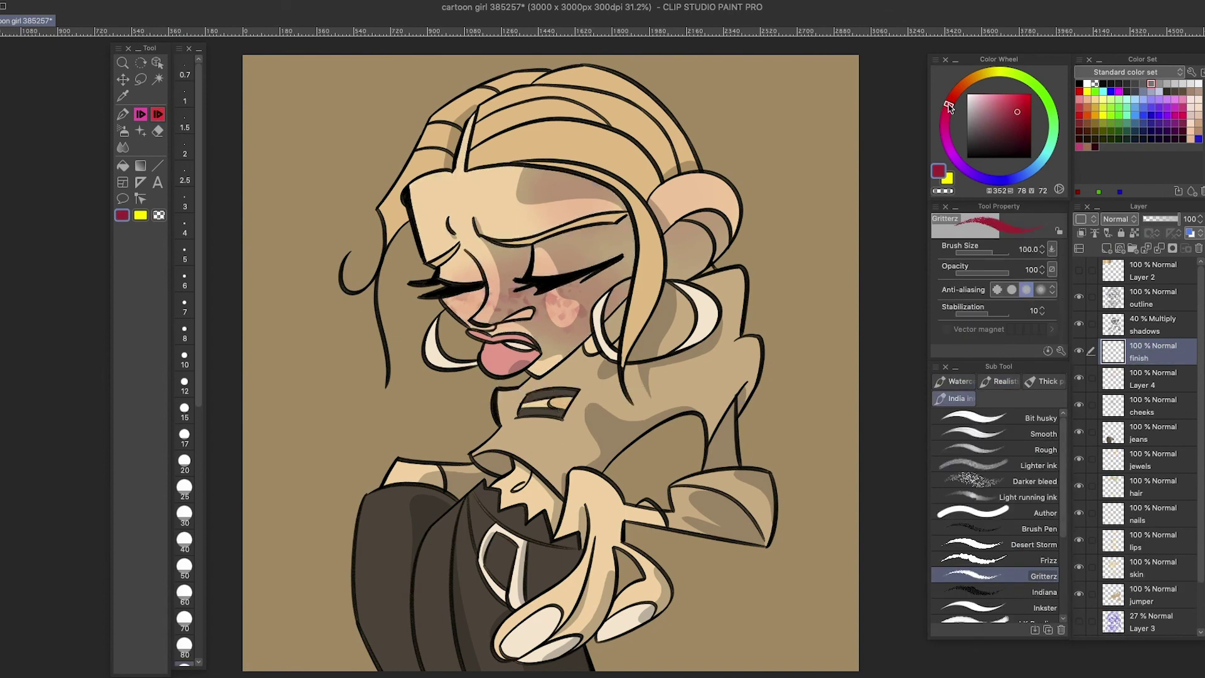
pyautogui.moveTo(549, 314); pyautogui.dragTo(584, 300)
pyautogui.moveTo(466, 309); pyautogui.dragTo(451, 306)
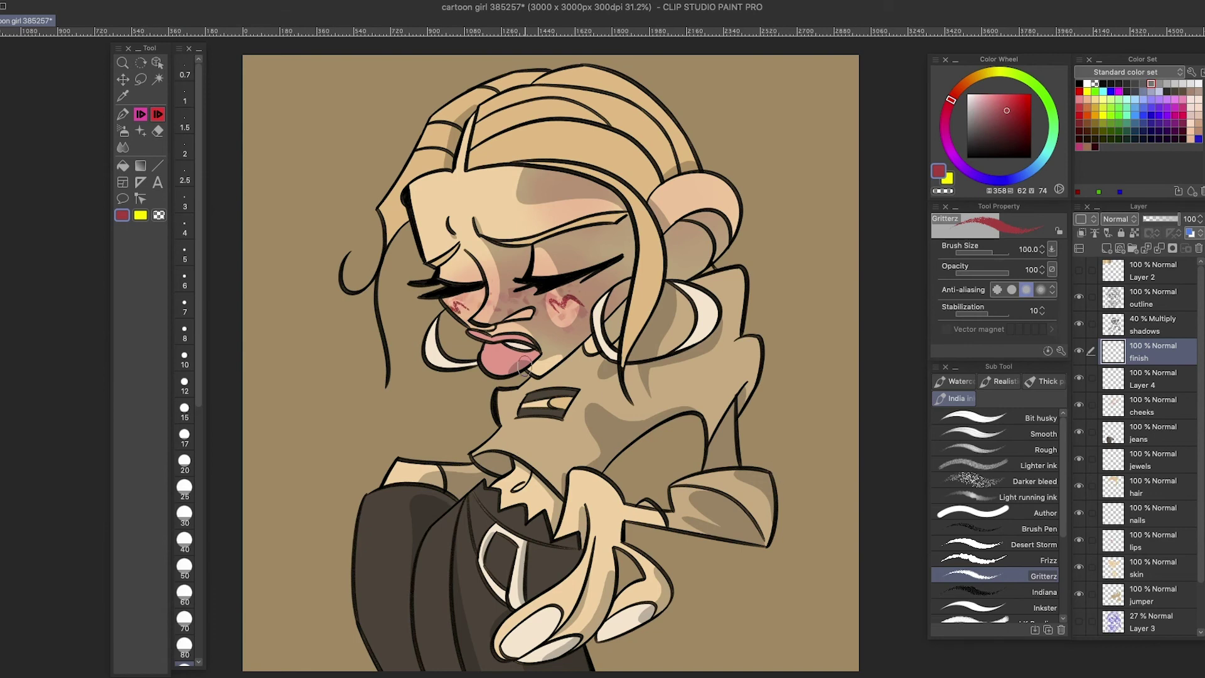
# - Soften the red cheek marks with a saturation of -9 and a luminosity of 13
pyautogui.hotkey('ctrl', 'u')
pyautogui.moveTo(929, 175); pyautogui.dragTo(919, 175)
pyautogui.moveTo(929, 210); pyautogui.dragTo(946, 214)
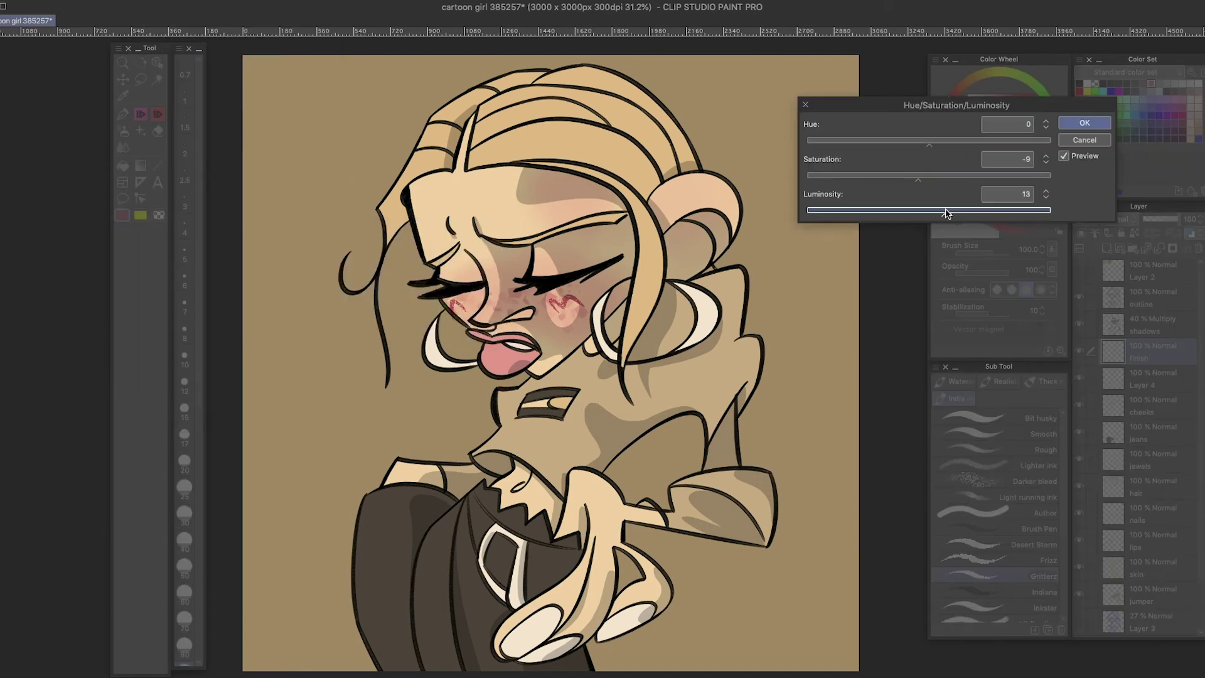
pyautogui.press('Return')
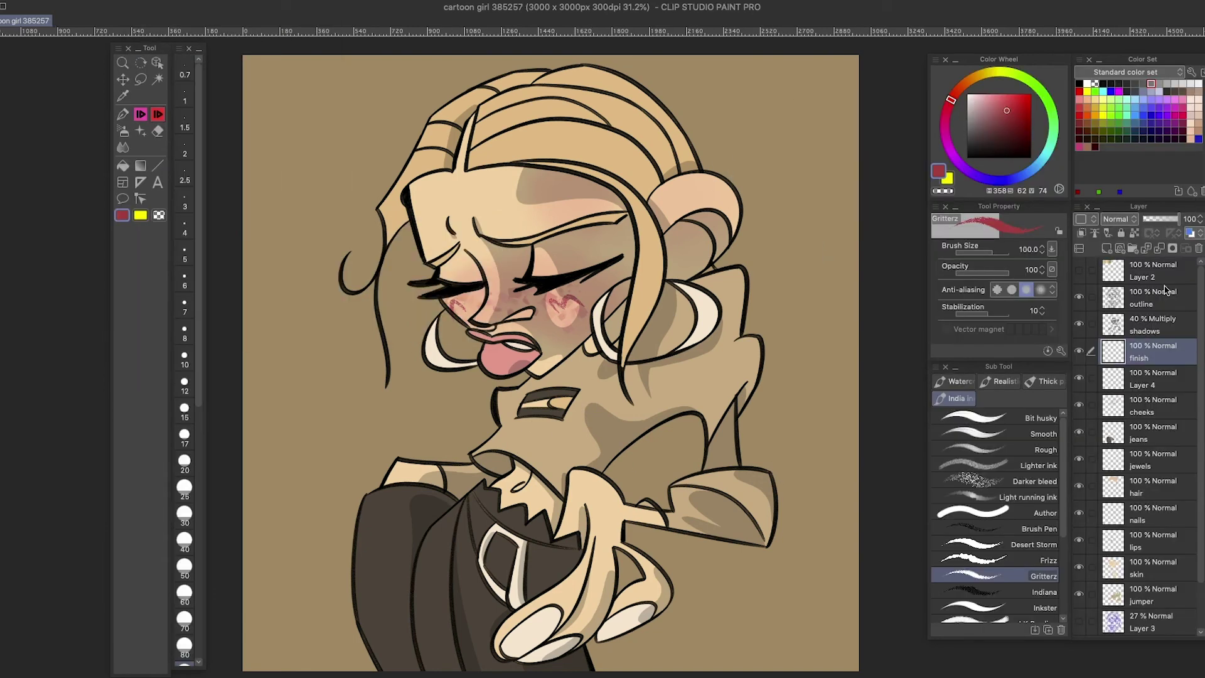
# - Add a layer named "shine" above the shadows layer and choose the Inkster brush for it
pyautogui.click(1148, 325)
pyautogui.click(1107, 248)
pyautogui.doubleClick(1139, 331)
pyautogui.write('shine')
pyautogui.press('Return')
pyautogui.click(1036, 608)
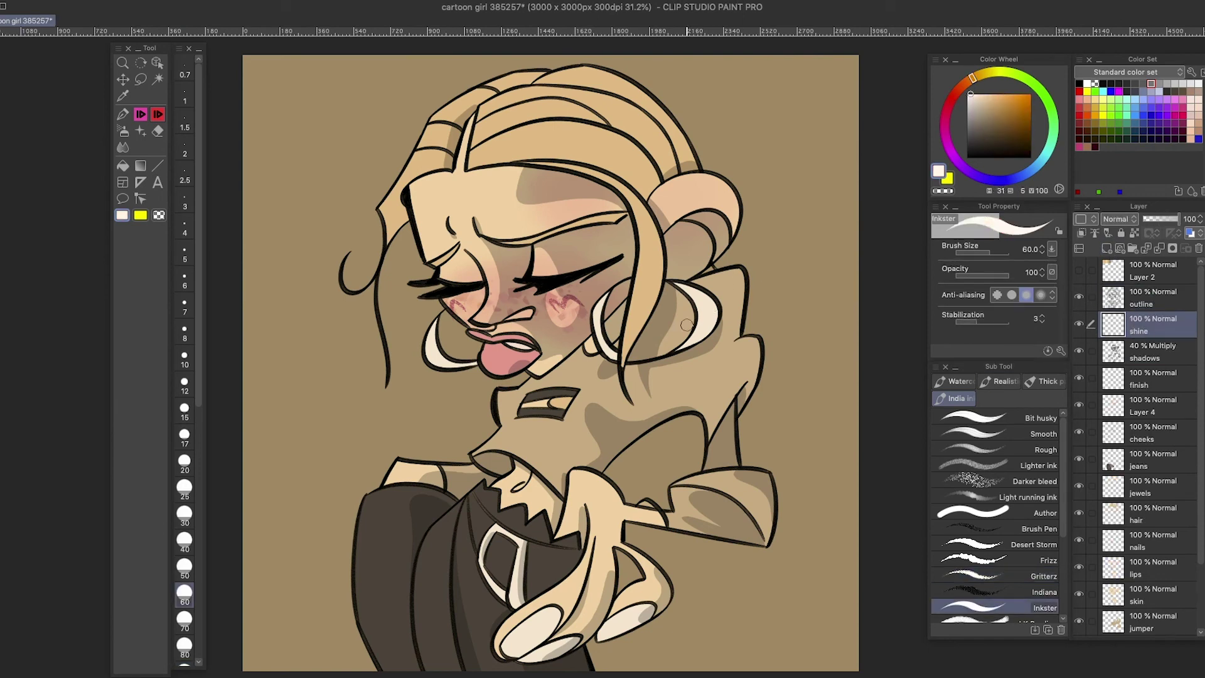
# - Dot off-white highlights on both hoop earrings and the jeans' belt loop, with the shine layer moved above the outline
pyautogui.click(426, 333)
pyautogui.moveTo(1139, 325); pyautogui.dragTo(1140, 288)
pyautogui.click(590, 324)
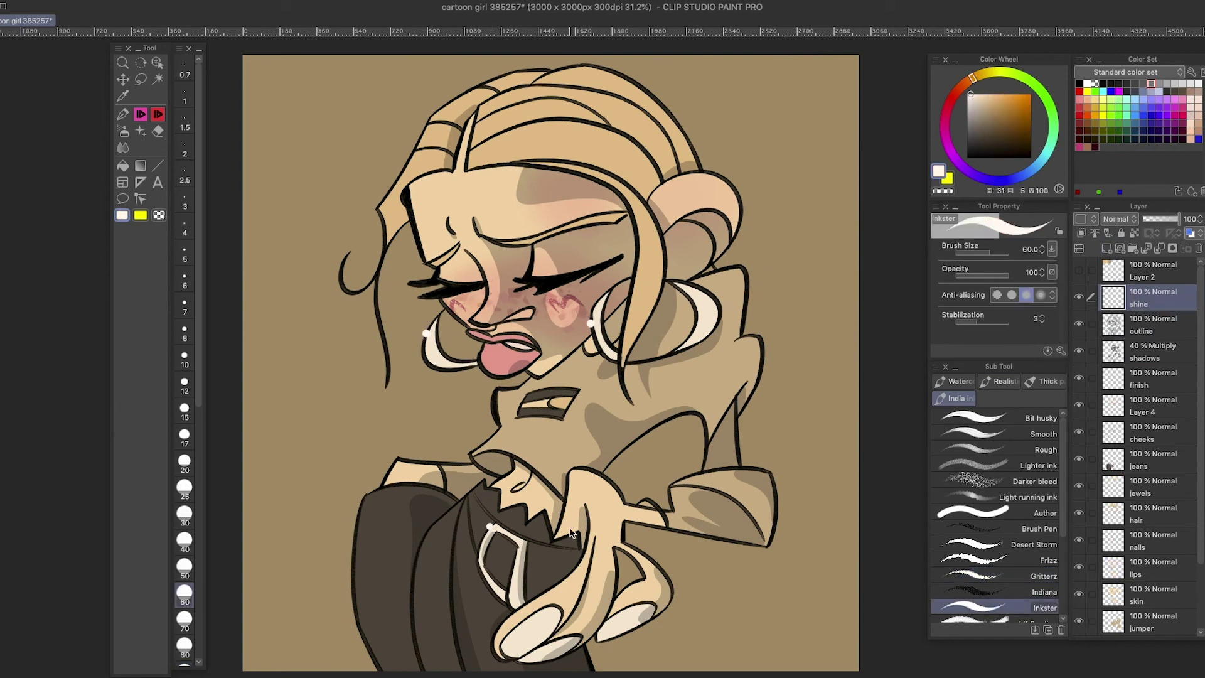
pyautogui.click(492, 527)
# - Paint pale pink highlights on the tongue with the Inkster brush and save the drawing
pyautogui.click(951, 101)
pyautogui.click(986, 92)
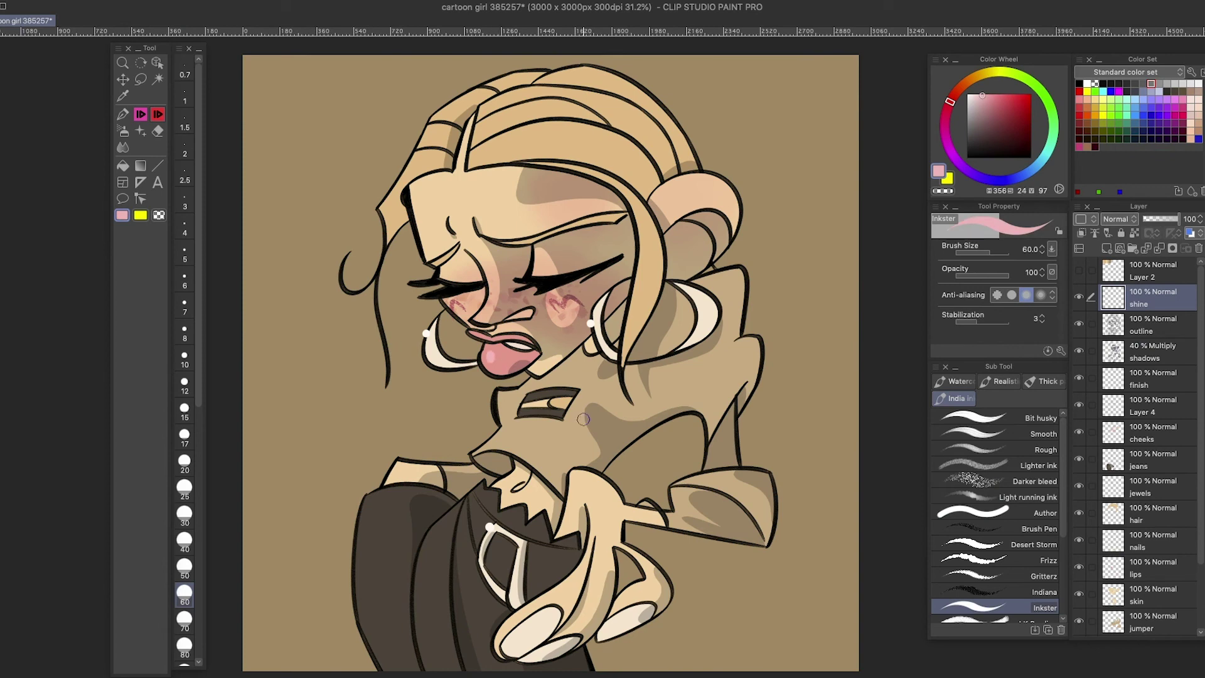
pyautogui.click(955, 92)
pyautogui.click(992, 97)
pyautogui.hotkey('ctrl', 's')
pyautogui.moveTo(490, 354); pyautogui.dragTo(525, 371)
pyautogui.hotkey('ctrl', 's')
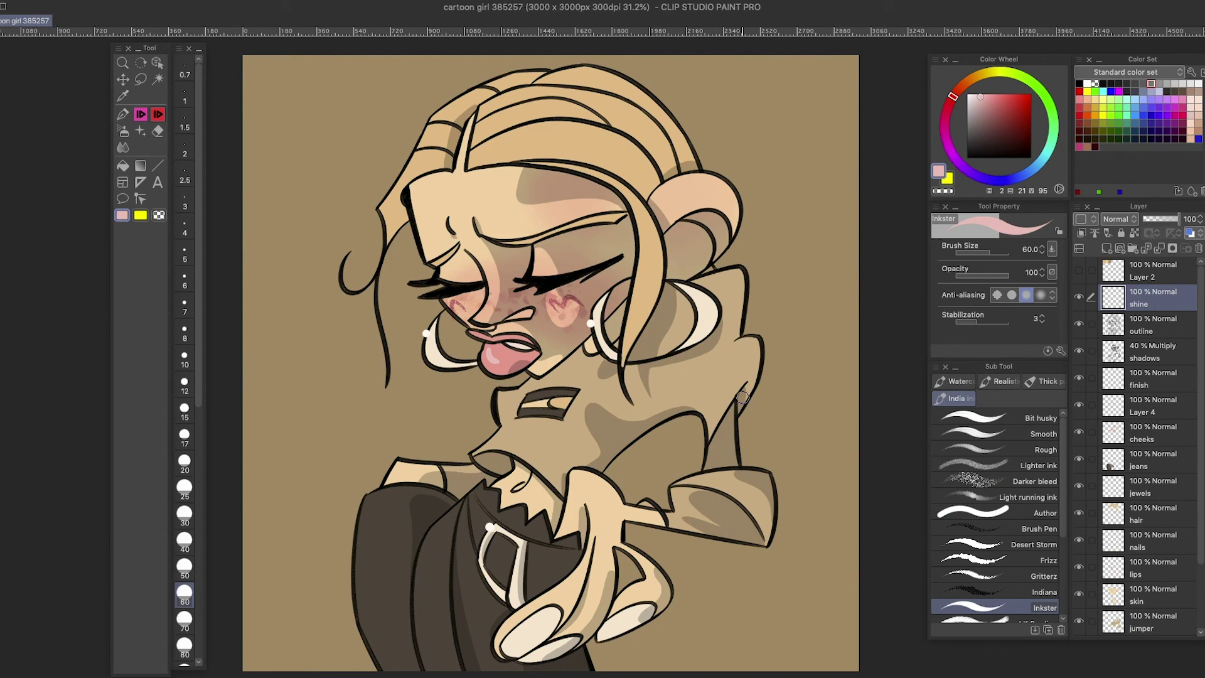
# - Flatten the drawing, duplicate the flattened layer, and blur the copy at about 20% opacity
pyautogui.rightClick(1122, 472)
pyautogui.click(1130, 621)
pyautogui.press('k')
pyautogui.rightClick(1123, 301)
pyautogui.click(1105, 352)
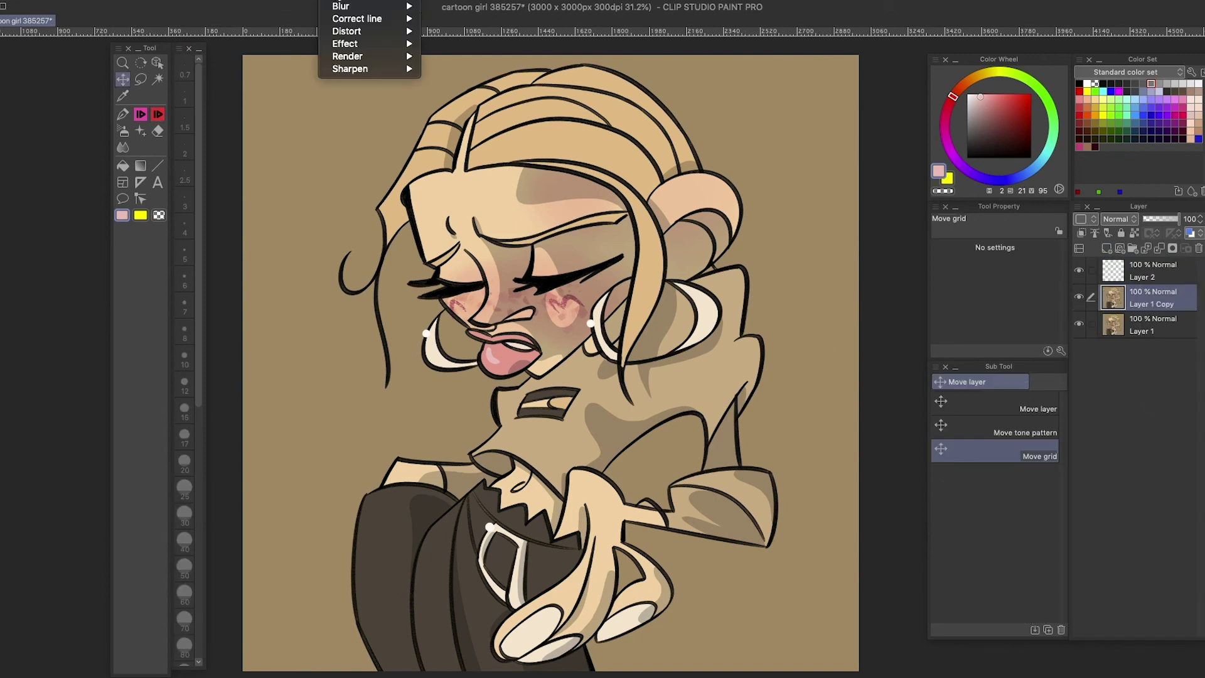
pyautogui.click(341, 5)
pyautogui.click(461, 31)
pyautogui.click(772, 337)
pyautogui.click(1159, 221)
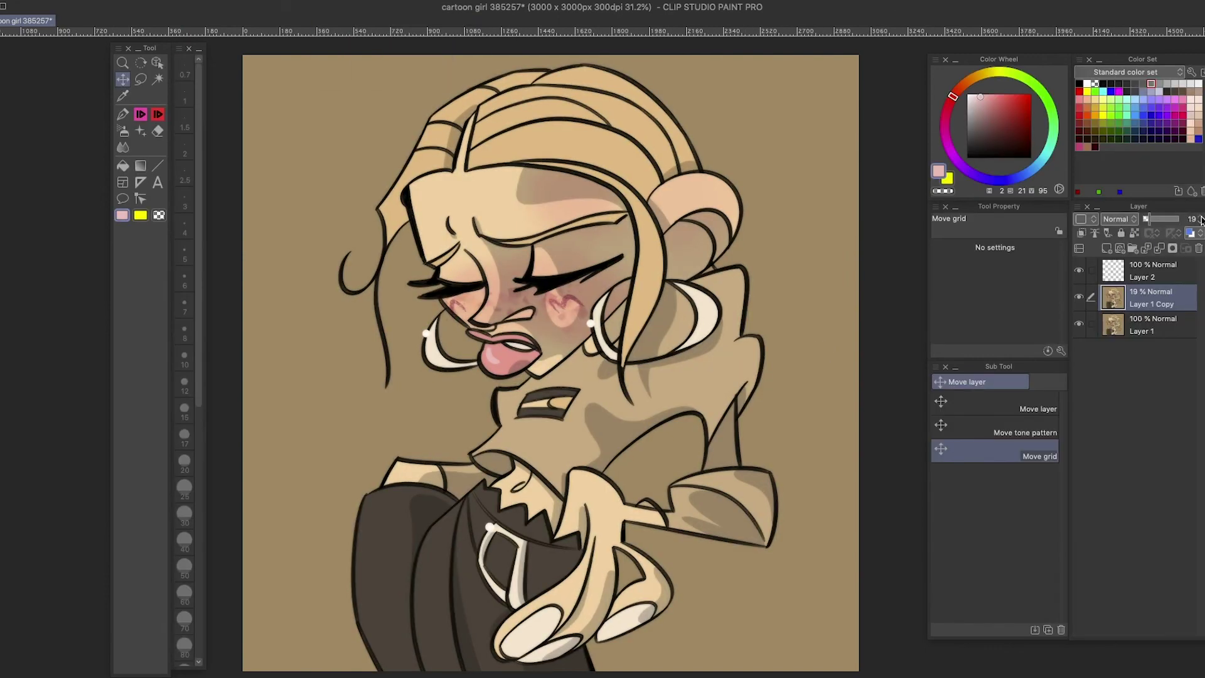
pyautogui.rightClick(1123, 302)
pyautogui.click(1130, 352)
pyautogui.click(1111, 91)
pyautogui.press('g')
pyautogui.click(849, 240)
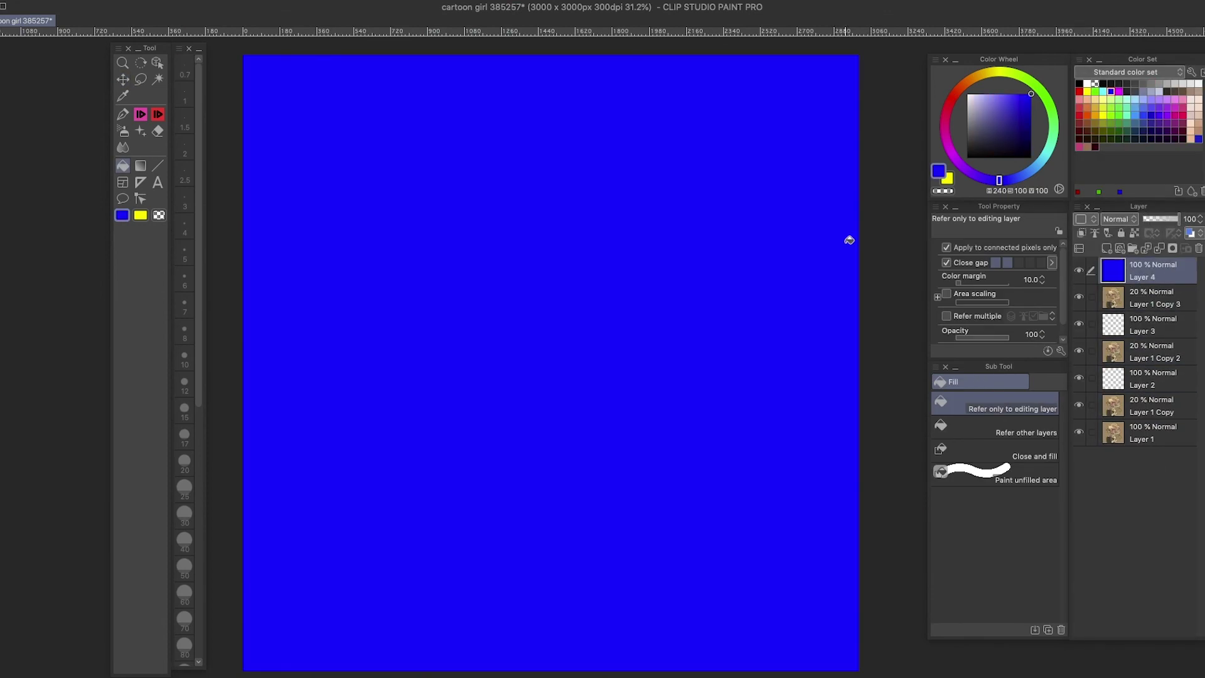
pyautogui.click(1143, 325)
pyautogui.click(1103, 92)
pyautogui.click(849, 241)
pyautogui.click(1142, 378)
pyautogui.click(1080, 91)
pyautogui.click(850, 240)
pyautogui.hotkey('ctrl', 'z')
pyautogui.hotkey('ctrl', 'z')
pyautogui.hotkey('ctrl', 'z')
pyautogui.hotkey('ctrl', 'z')
pyautogui.hotkey('ctrl', 'z')
pyautogui.hotkey('ctrl', 'z')
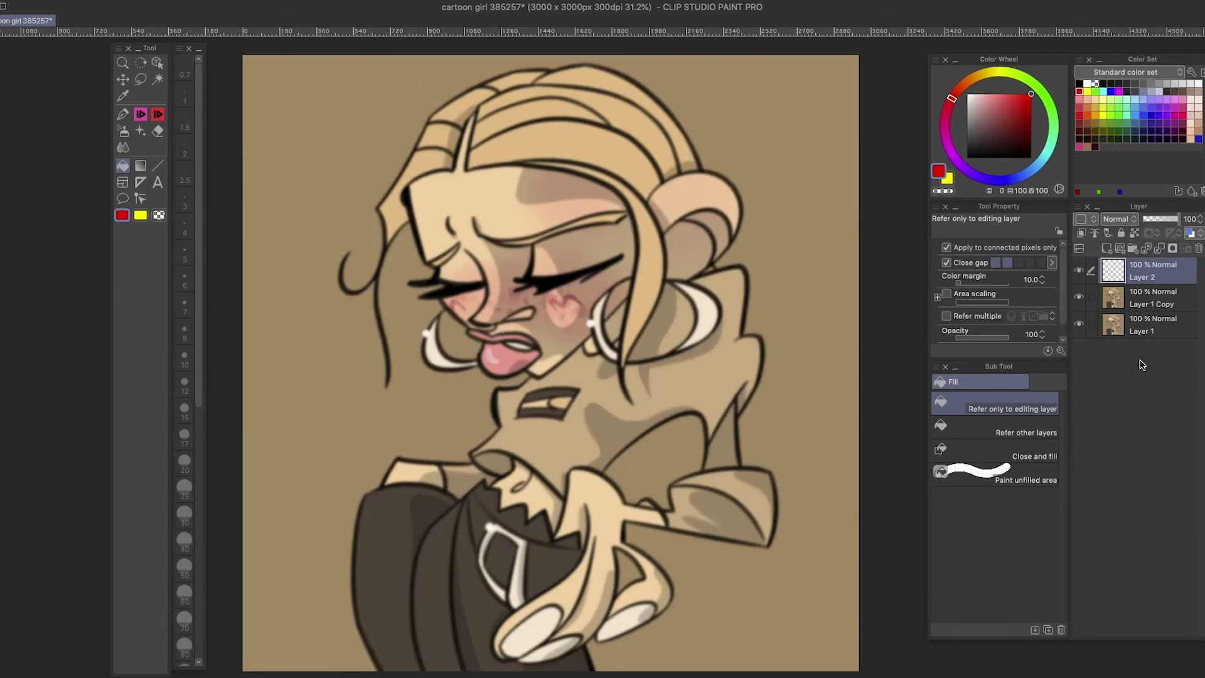
pyautogui.hotkey('ctrl', 'z')
# - Stack three new layers above separate copies of the flattened artwork and fill them red, green and blue
pyautogui.rightClick(1142, 276)
pyautogui.click(1128, 284)
pyautogui.rightClick(1123, 348)
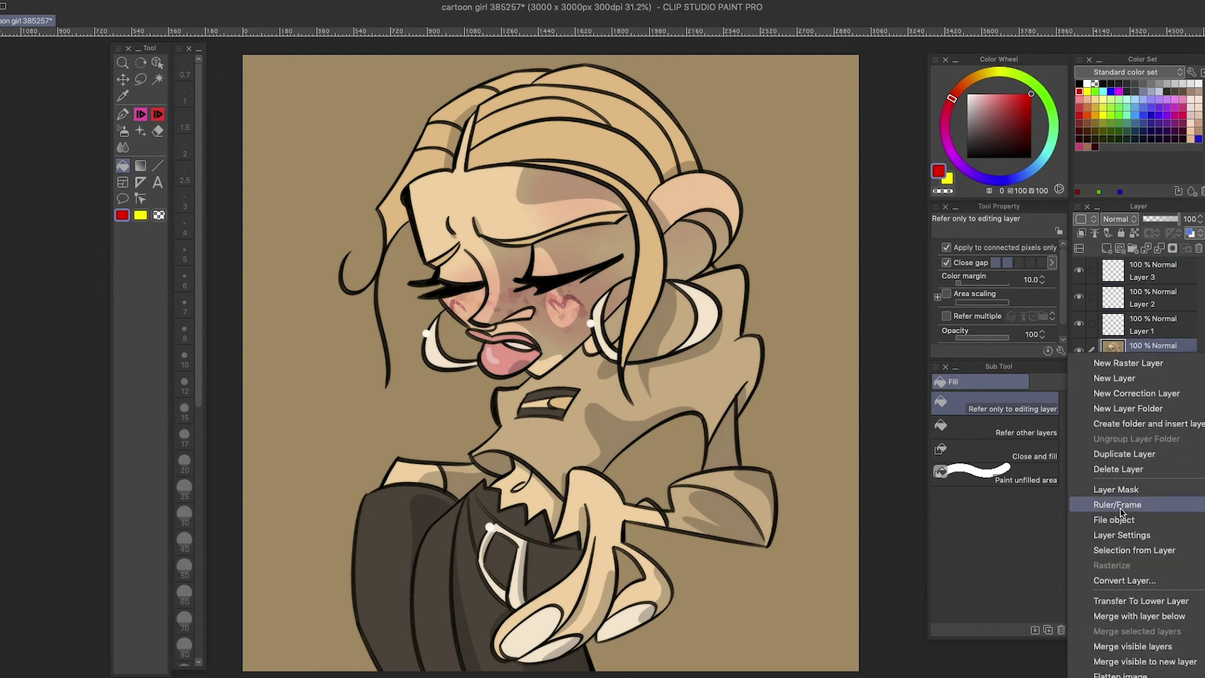
pyautogui.press('Escape')
pyautogui.hotkey('ctrl', 'y')
pyautogui.hotkey('ctrl', 'y')
pyautogui.hotkey('ctrl', 'y')
pyautogui.hotkey('ctrl', 'y')
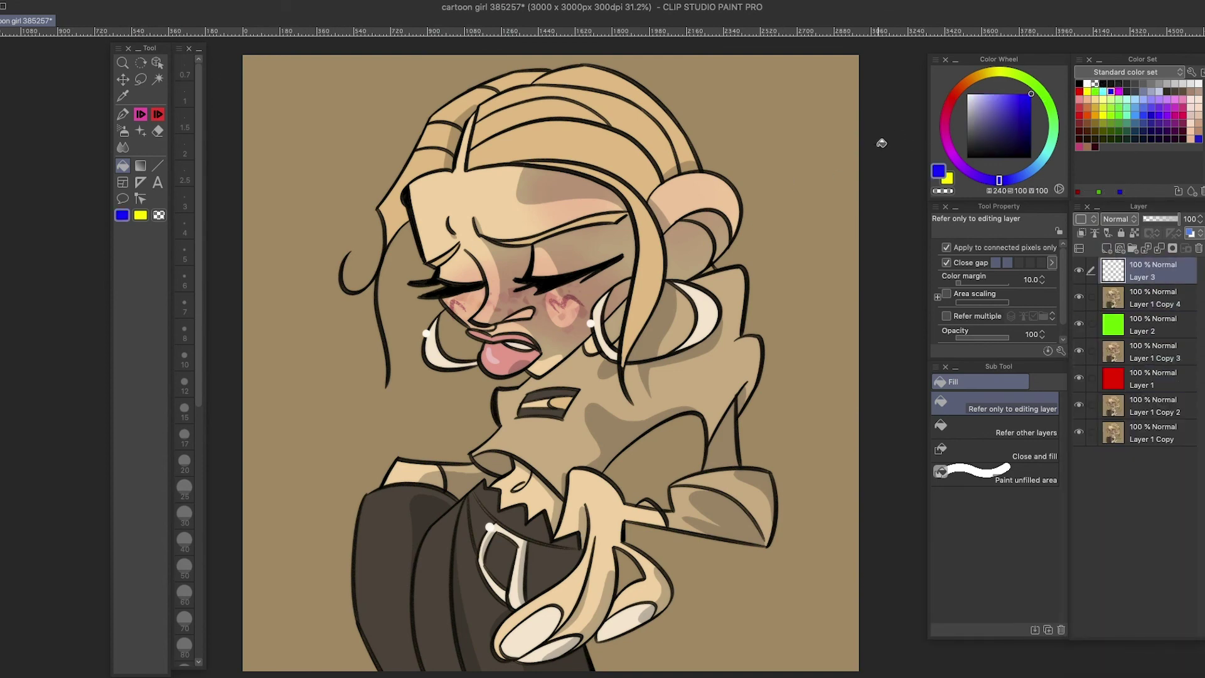
pyautogui.click(849, 241)
# - Multiply the red, green and blue fills onto the artwork copies beneath them and set the blue and green layers to Screen
pyautogui.click(1143, 379)
pyautogui.click(1118, 218)
pyautogui.click(1115, 248)
pyautogui.rightClick(1142, 326)
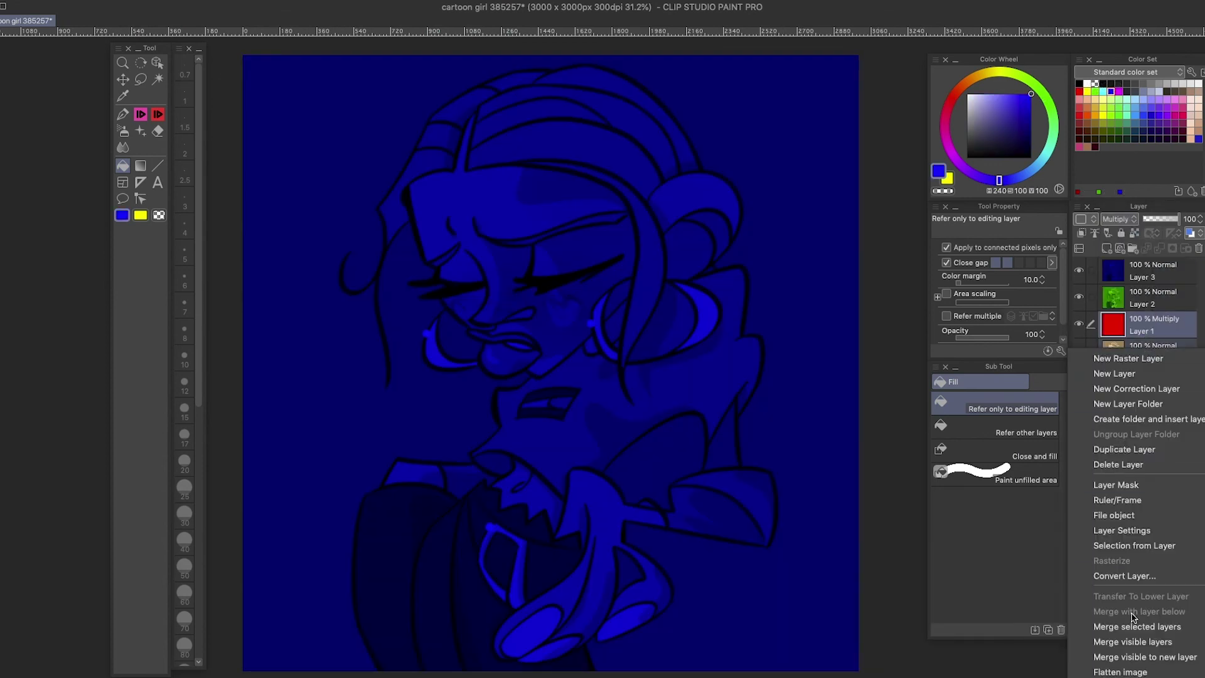
# - Resize the blue layer slightly from its upper-left corner and the green layer slightly from its lower-right corner to create colour fringing
pyautogui.hotkey('ctrl', 't')
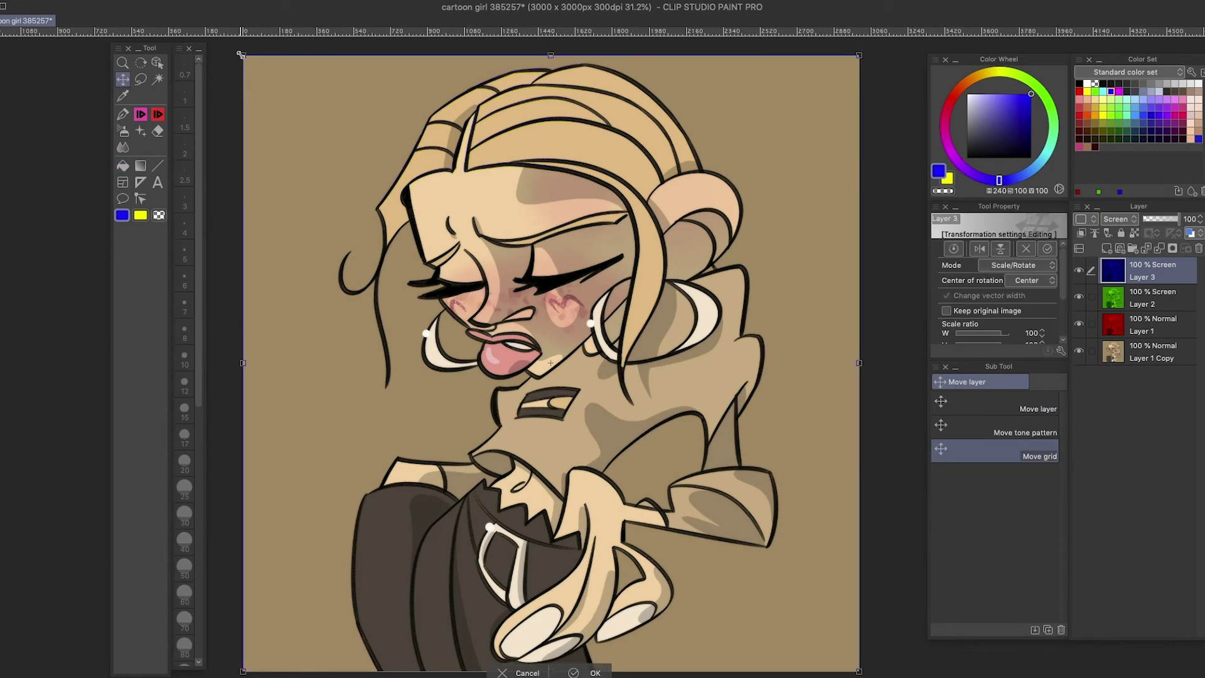
pyautogui.moveTo(240, 55); pyautogui.dragTo(240, 54)
pyautogui.press('Return')
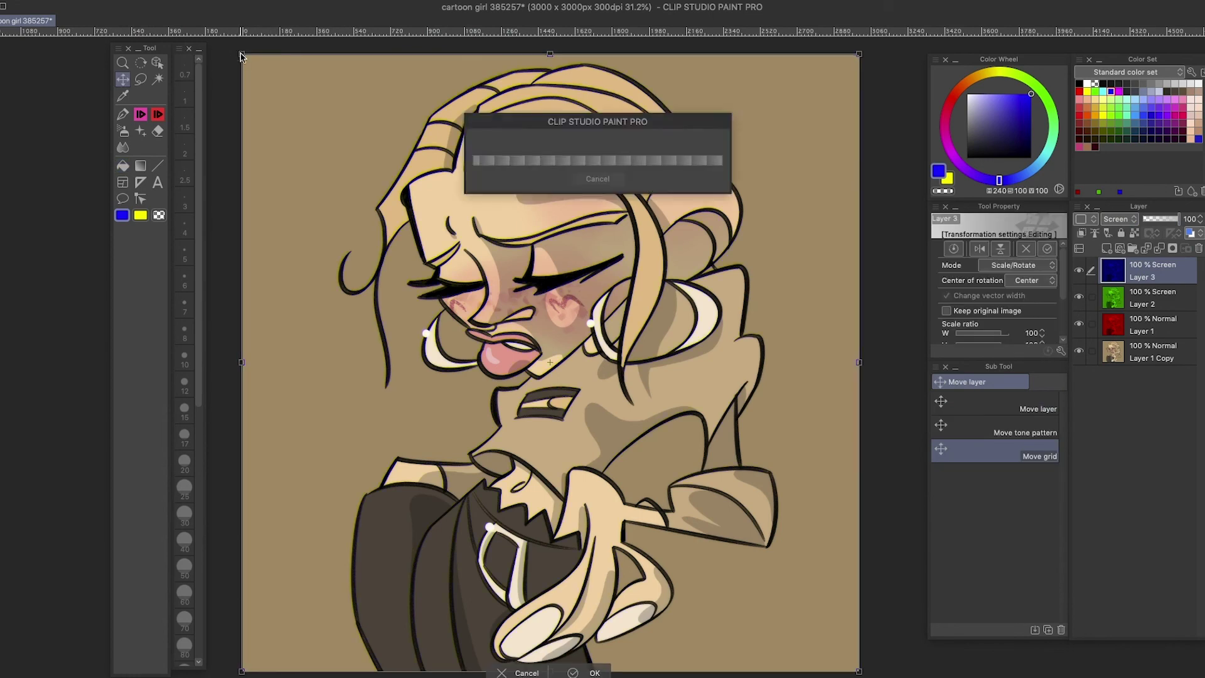
pyautogui.click(1149, 298)
pyautogui.hotkey('ctrl', 't')
pyautogui.scroll(-1, 878, 502)
pyautogui.moveTo(858, 605); pyautogui.dragTo(858, 604)
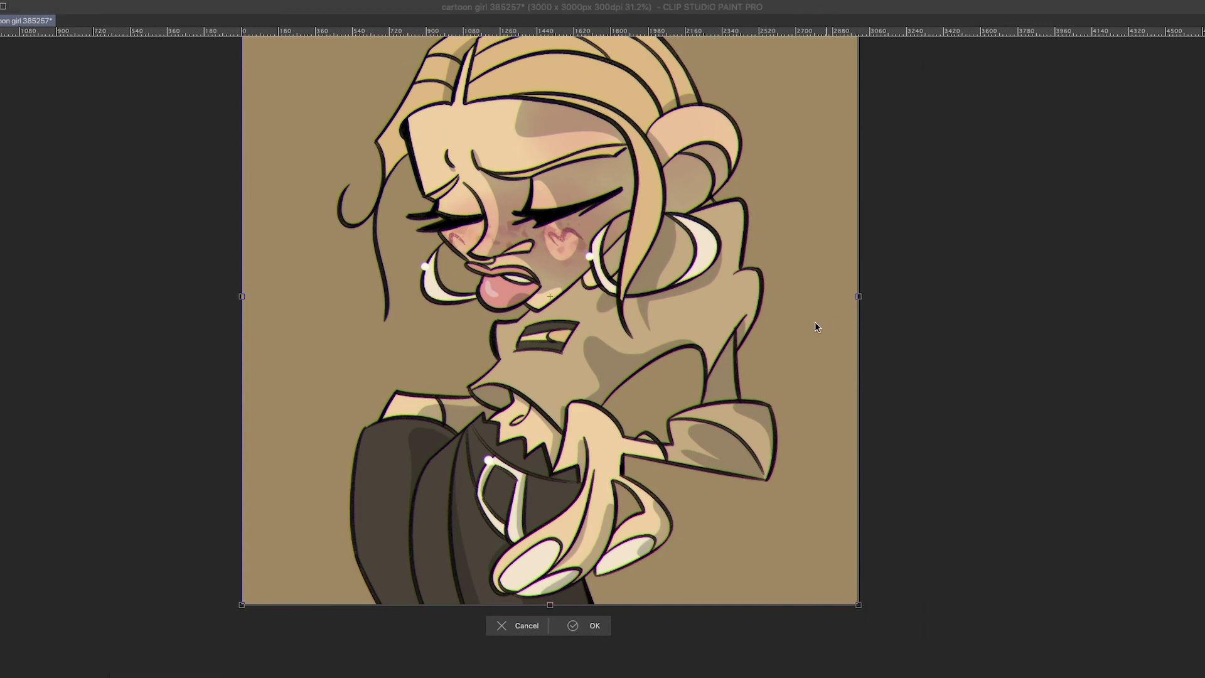
pyautogui.press('Return')
pyautogui.scroll(1, 799, 352)
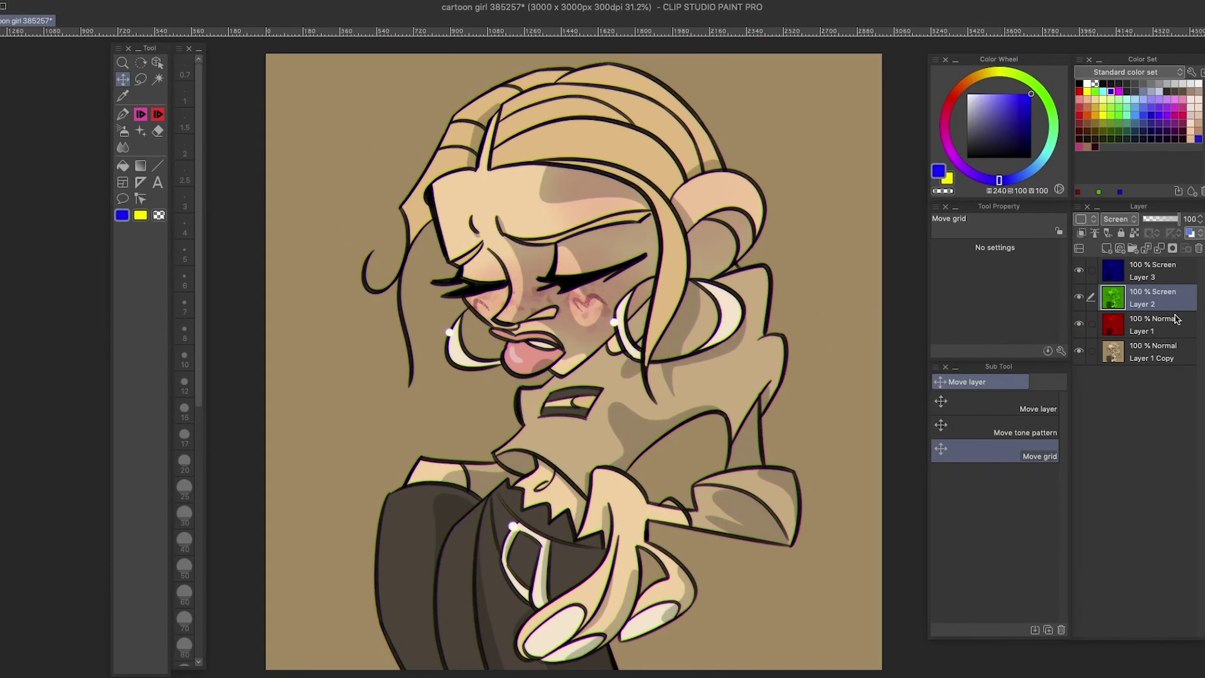
# - Merge the colour layers and cover a new grey layer above them with Perlin noise
pyautogui.rightClick(1149, 298)
pyautogui.click(735, 192)
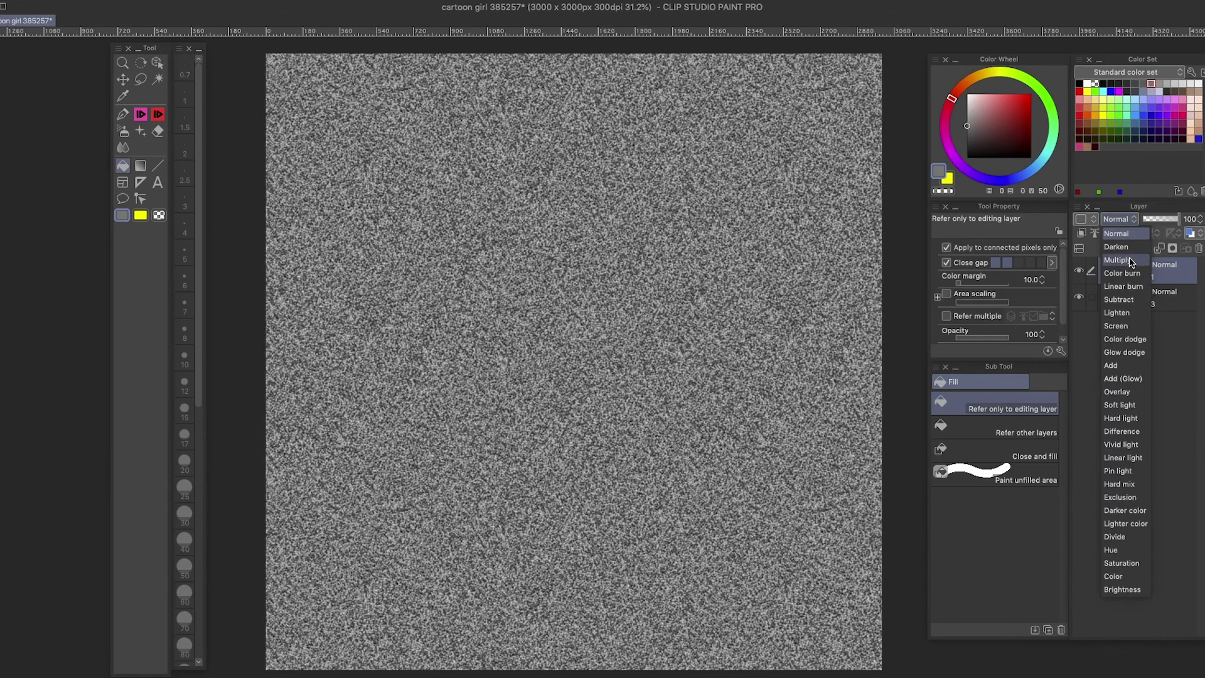
pyautogui.moveTo(1178, 219); pyautogui.dragTo(1151, 220)
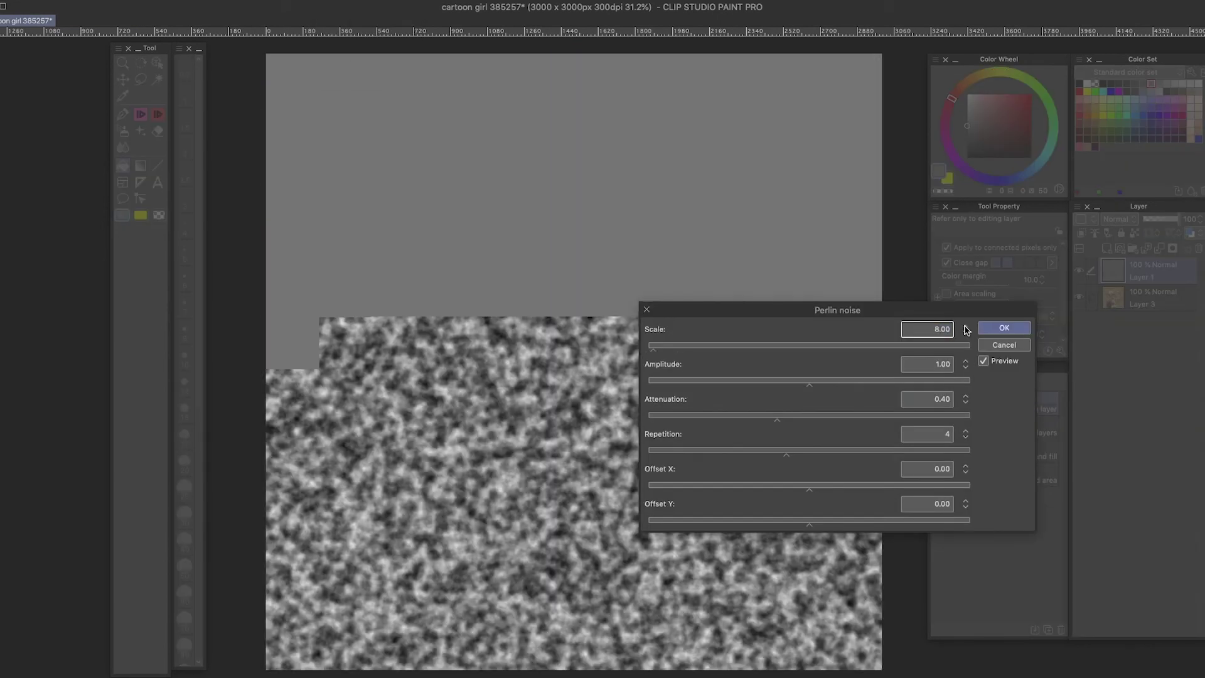
pyautogui.click(1003, 330)
# - Set the noise layer to Overlay at 14% opacity and merge it with the artwork
pyautogui.click(1121, 219)
pyautogui.click(1111, 312)
pyautogui.moveTo(1177, 219); pyautogui.dragTo(1149, 220)
pyautogui.rightClick(1148, 276)
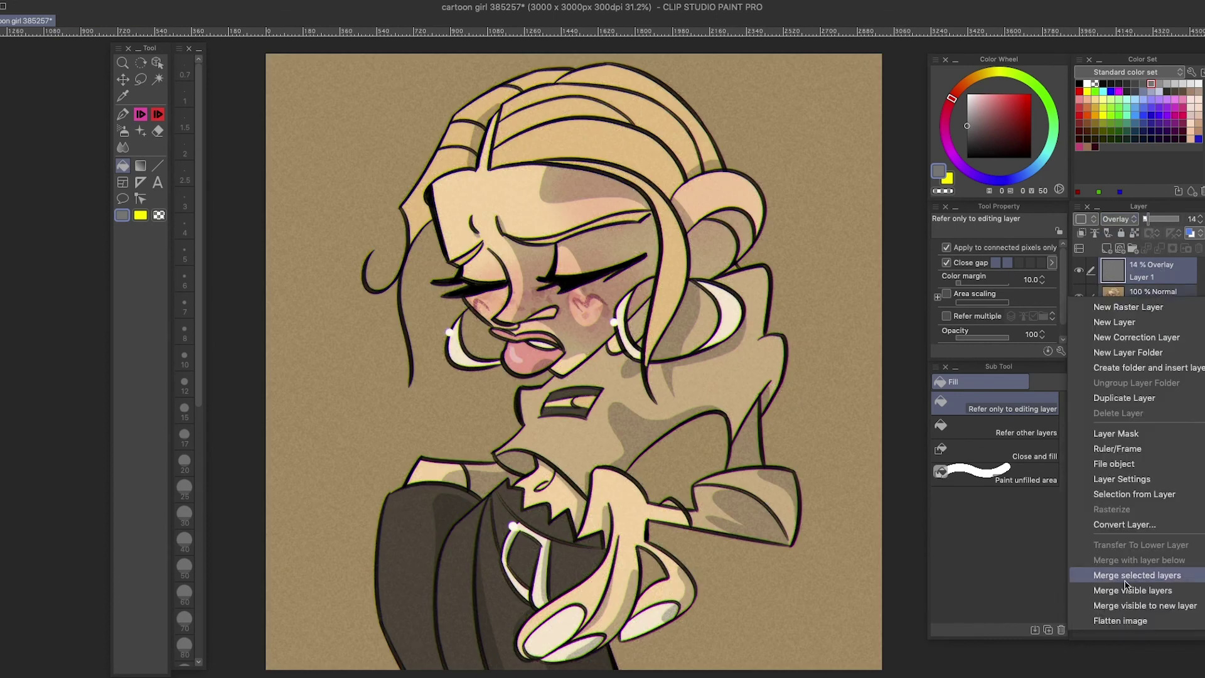
pyautogui.click(1130, 572)
# - Adjust the merged artwork's saturation to 10 and luminosity to 1
pyautogui.click(166, 2)
pyautogui.click(443, 244)
pyautogui.moveTo(929, 175); pyautogui.dragTo(936, 179)
pyautogui.click(932, 211)
pyautogui.moveTo(931, 210); pyautogui.dragTo(941, 179)
pyautogui.click(932, 214)
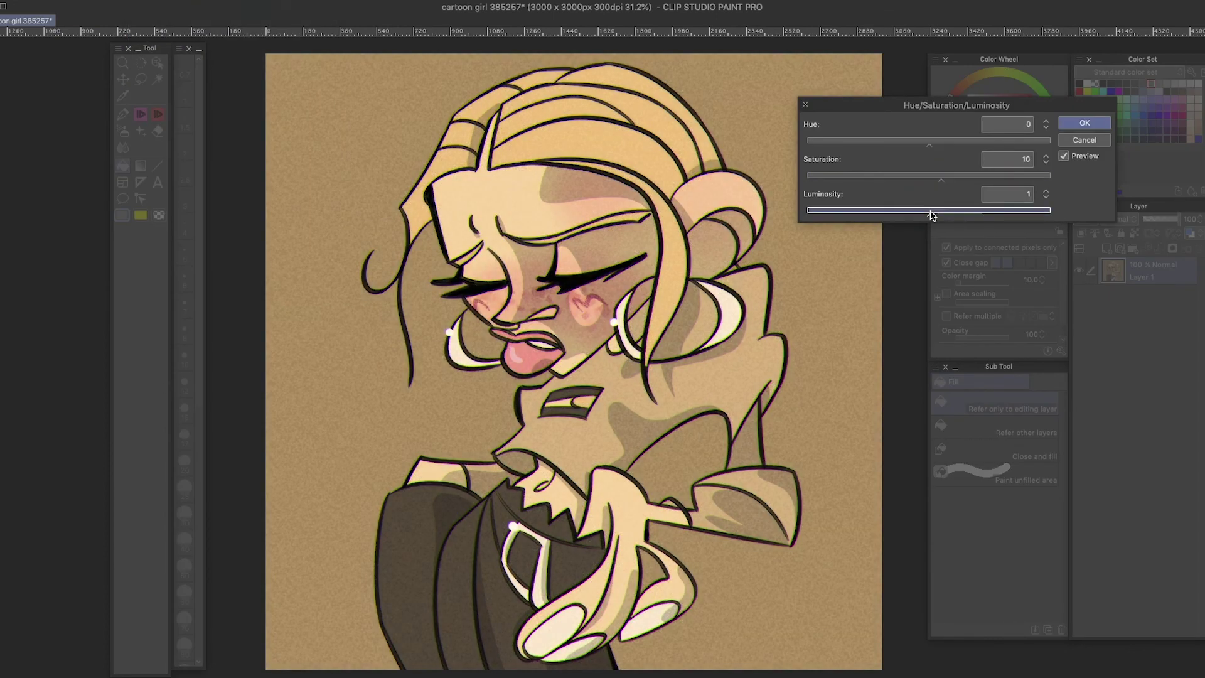